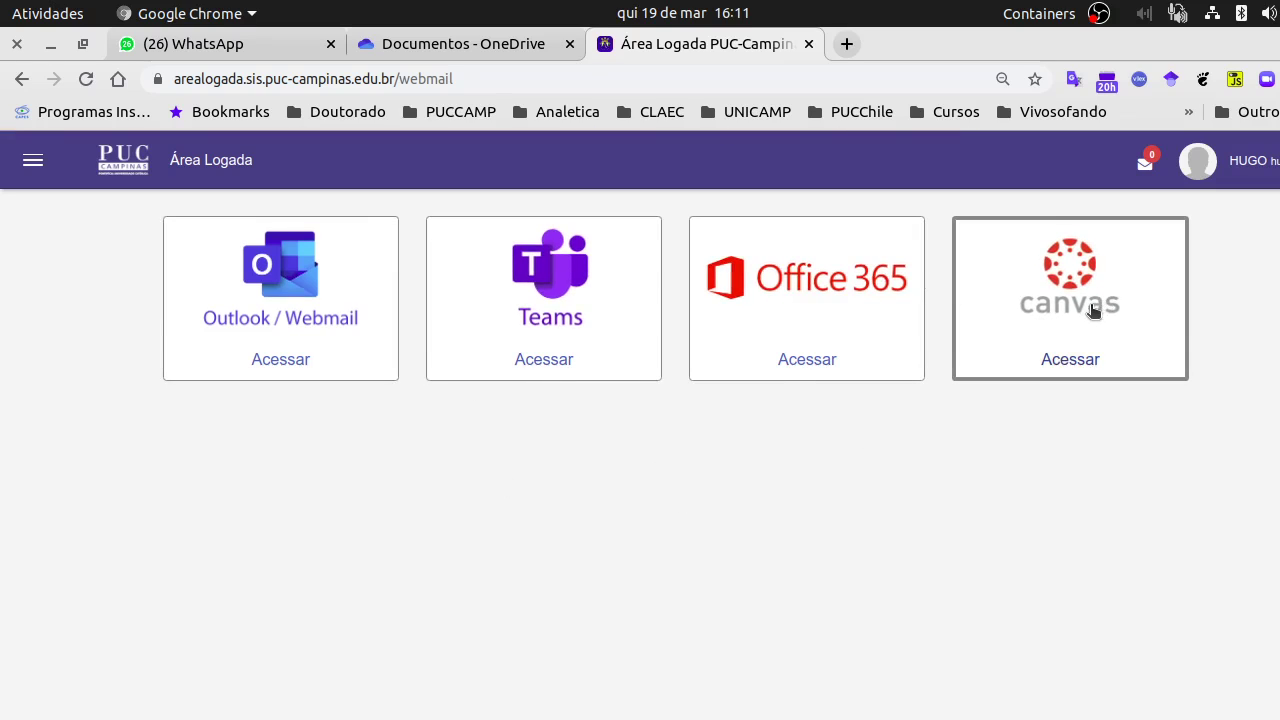
Access Canvas from the PUC-Campinas portal and sign in with the already connected university Microsoft account
{"action": "left_click", "coordinate": [1085, 353]}
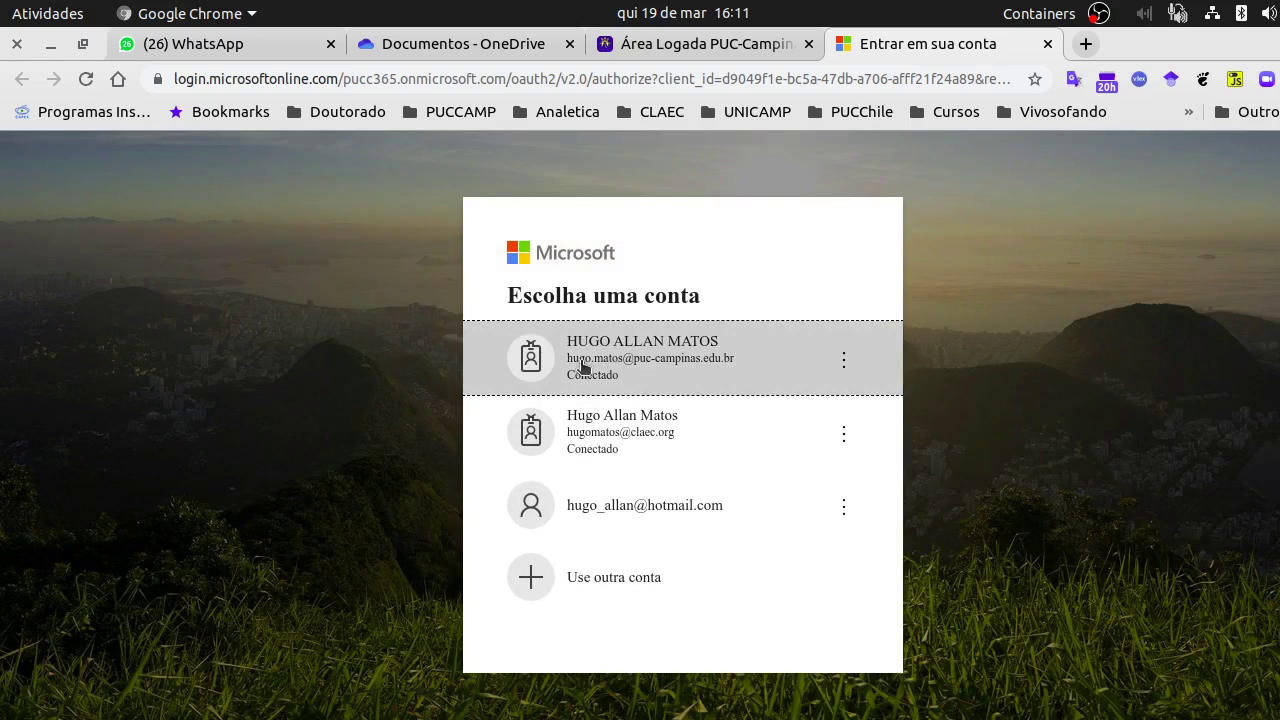
{"action": "left_click", "coordinate": [705, 368]}
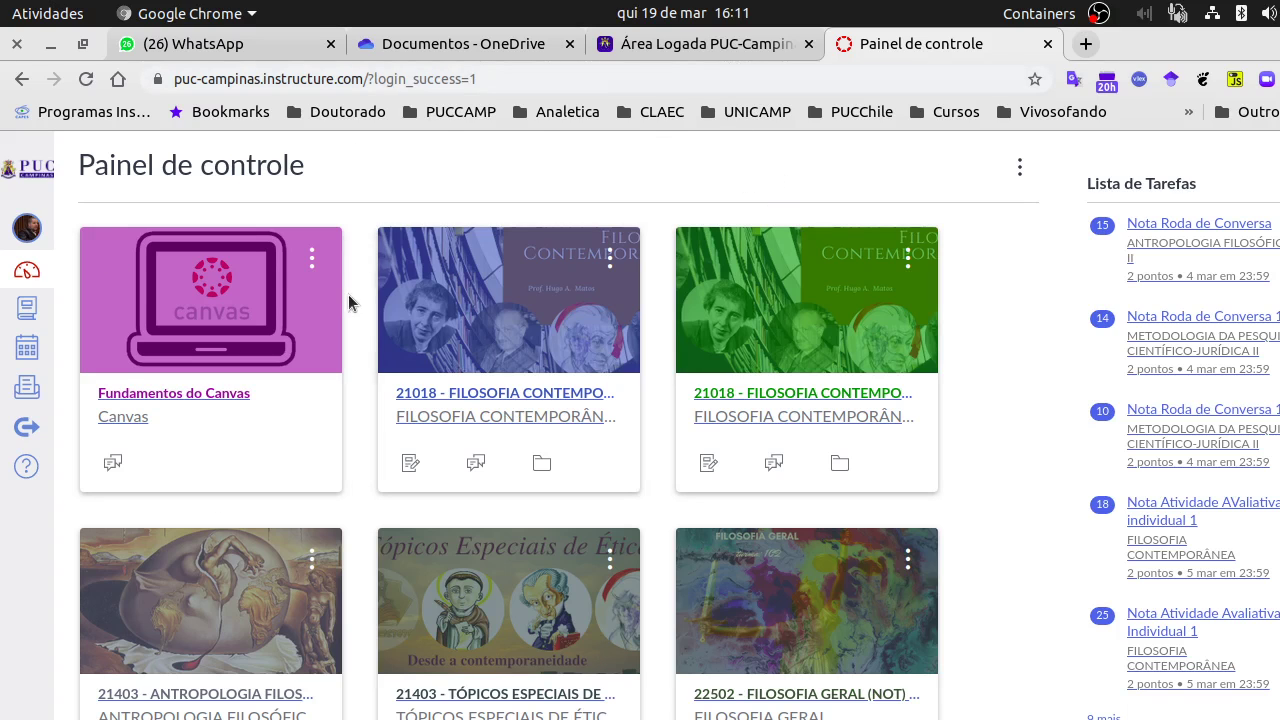
Look through all the course cards on the Canvas dashboard
{"action": "scroll", "coordinate": [355, 310], "scroll_direction": "down", "scroll_amount": 3}
{"action": "scroll", "coordinate": [359, 311], "scroll_direction": "down", "scroll_amount": 3}
{"action": "scroll", "coordinate": [361, 303], "scroll_direction": "up", "scroll_amount": 6}
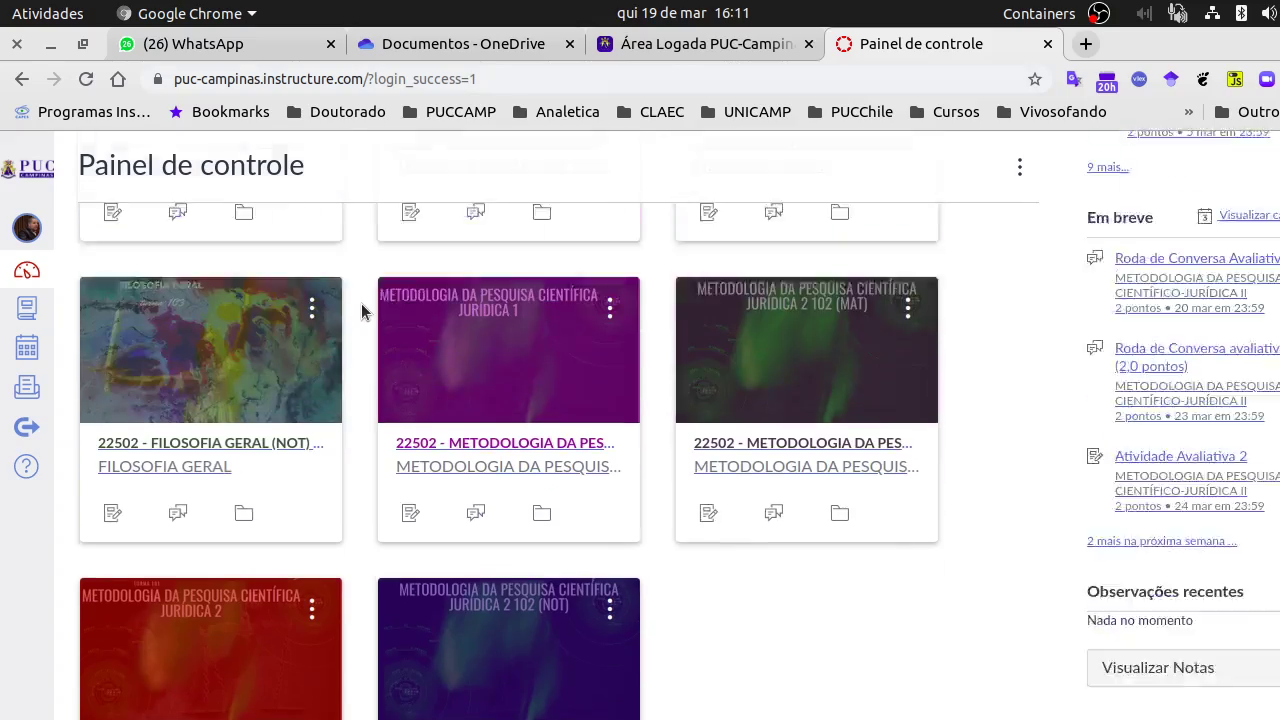
{"action": "scroll", "coordinate": [391, 318], "scroll_direction": "down", "scroll_amount": 8}
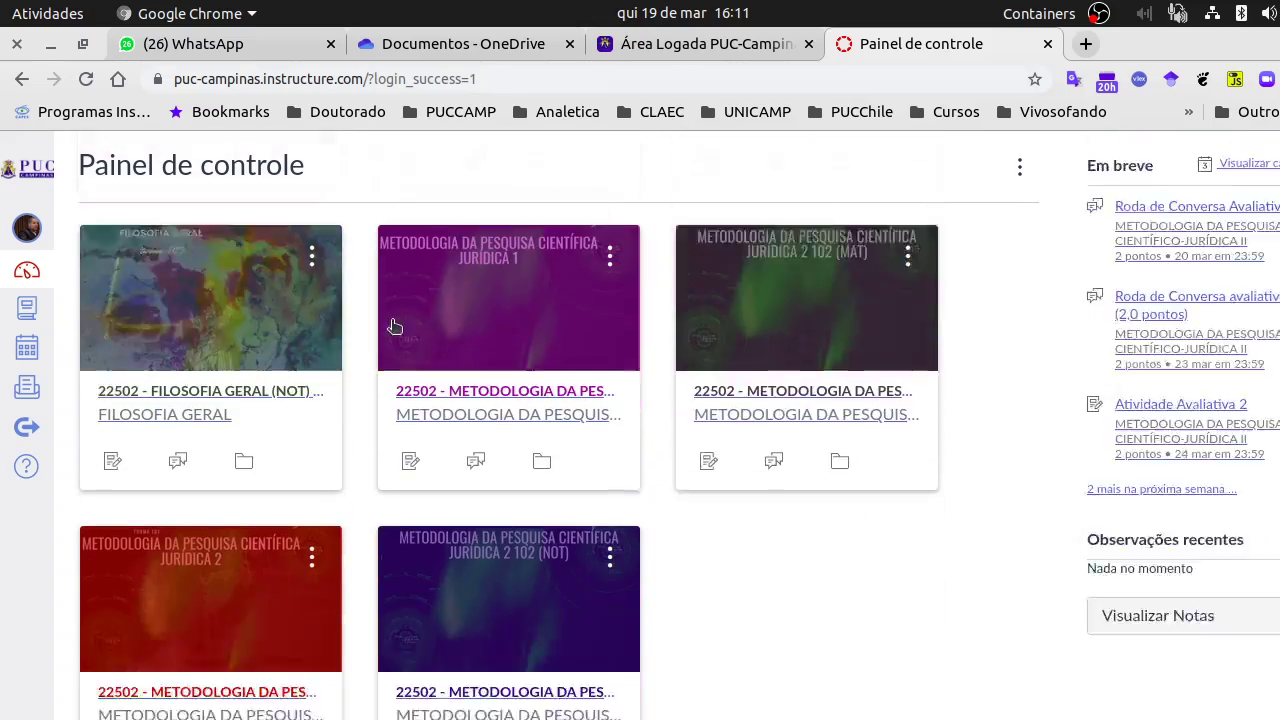
{"action": "scroll", "coordinate": [393, 318], "scroll_direction": "up", "scroll_amount": 3}
{"action": "scroll", "coordinate": [393, 318], "scroll_direction": "up", "scroll_amount": 5}
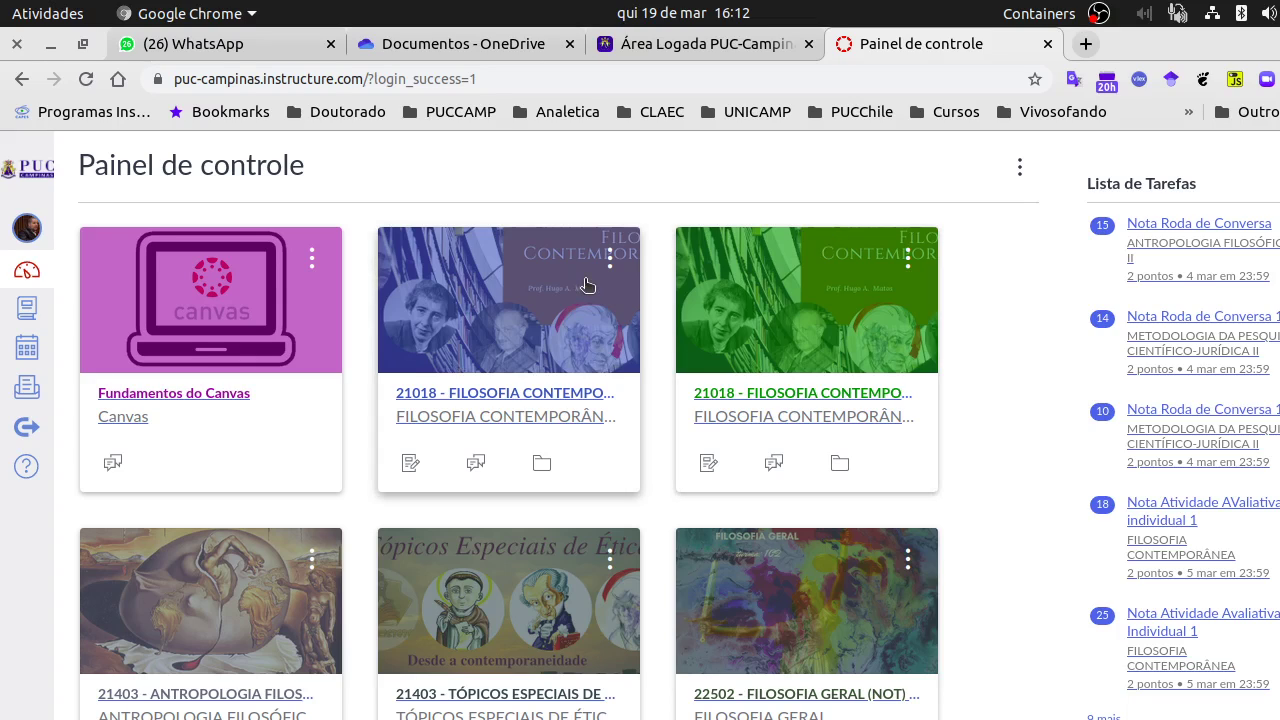
{"action": "scroll", "coordinate": [578, 302], "scroll_direction": "down", "scroll_amount": 3}
{"action": "scroll", "coordinate": [578, 302], "scroll_direction": "up", "scroll_amount": 3}
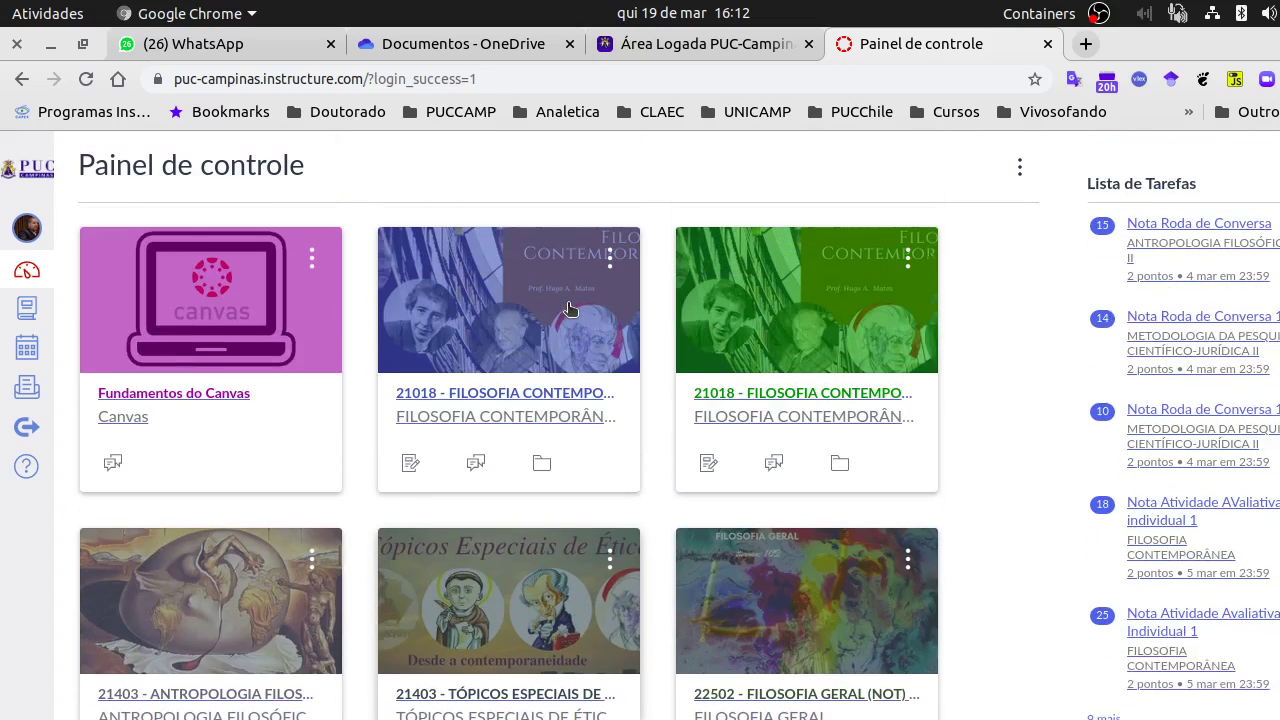
Open the Fundamentos do Canvas course and examine its modules, from the access guidelines to Ferramentas de Avaliação e Notas
{"action": "left_click", "coordinate": [169, 400]}
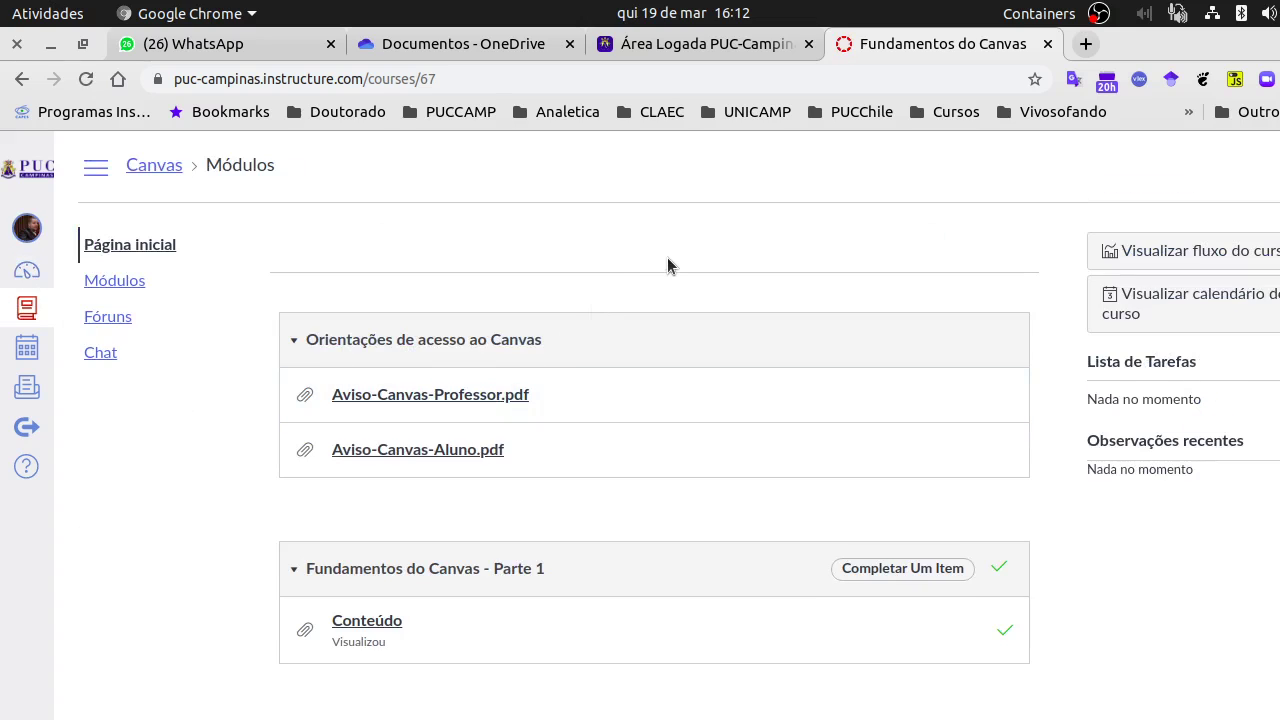
{"action": "scroll", "coordinate": [520, 280], "scroll_direction": "down", "scroll_amount": 7}
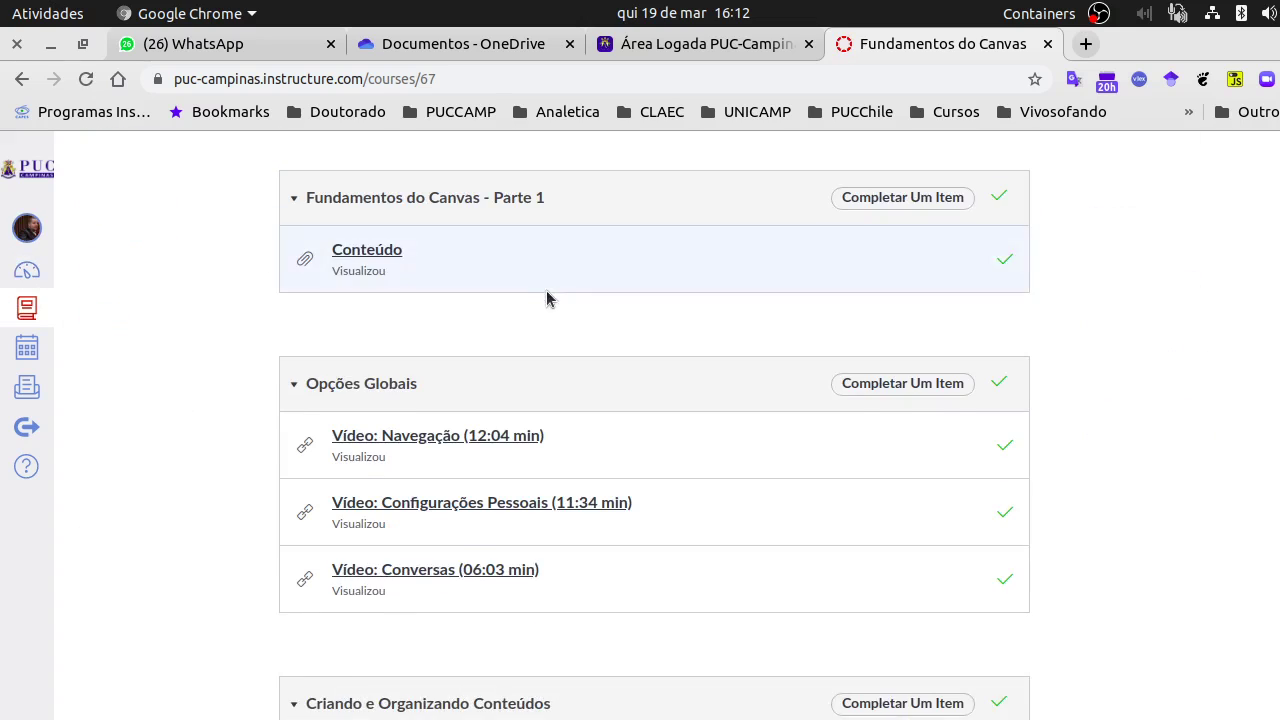
{"action": "scroll", "coordinate": [560, 300], "scroll_direction": "down", "scroll_amount": 20}
{"action": "scroll", "coordinate": [593, 312], "scroll_direction": "up", "scroll_amount": 8}
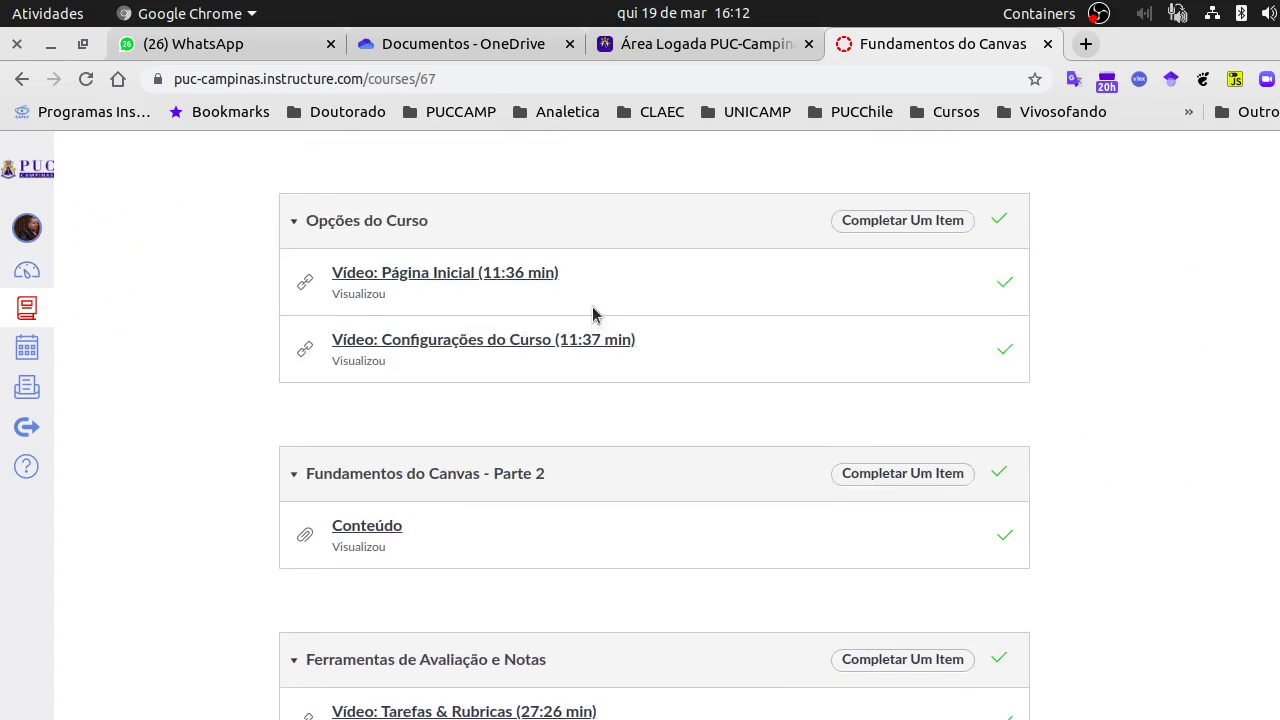
{"action": "scroll", "coordinate": [592, 314], "scroll_direction": "up", "scroll_amount": 10}
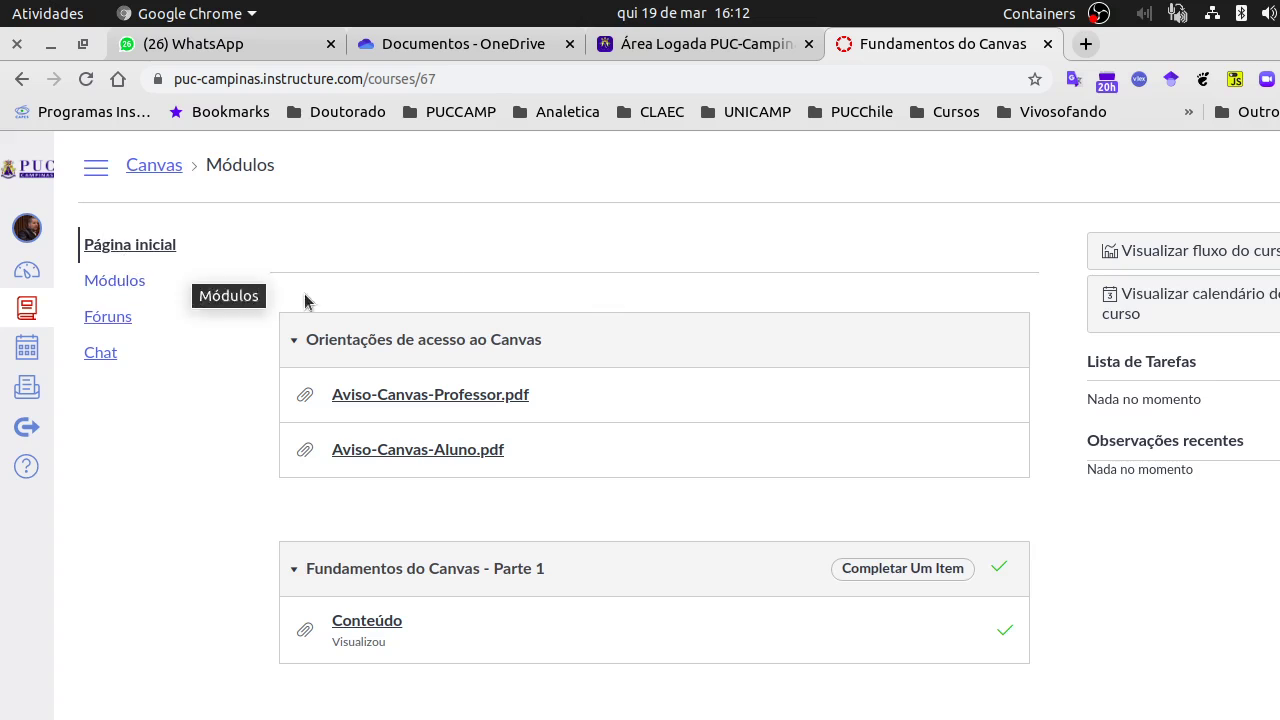
{"action": "scroll", "coordinate": [551, 309], "scroll_direction": "down", "scroll_amount": 10}
{"action": "scroll", "coordinate": [561, 303], "scroll_direction": "down", "scroll_amount": 6}
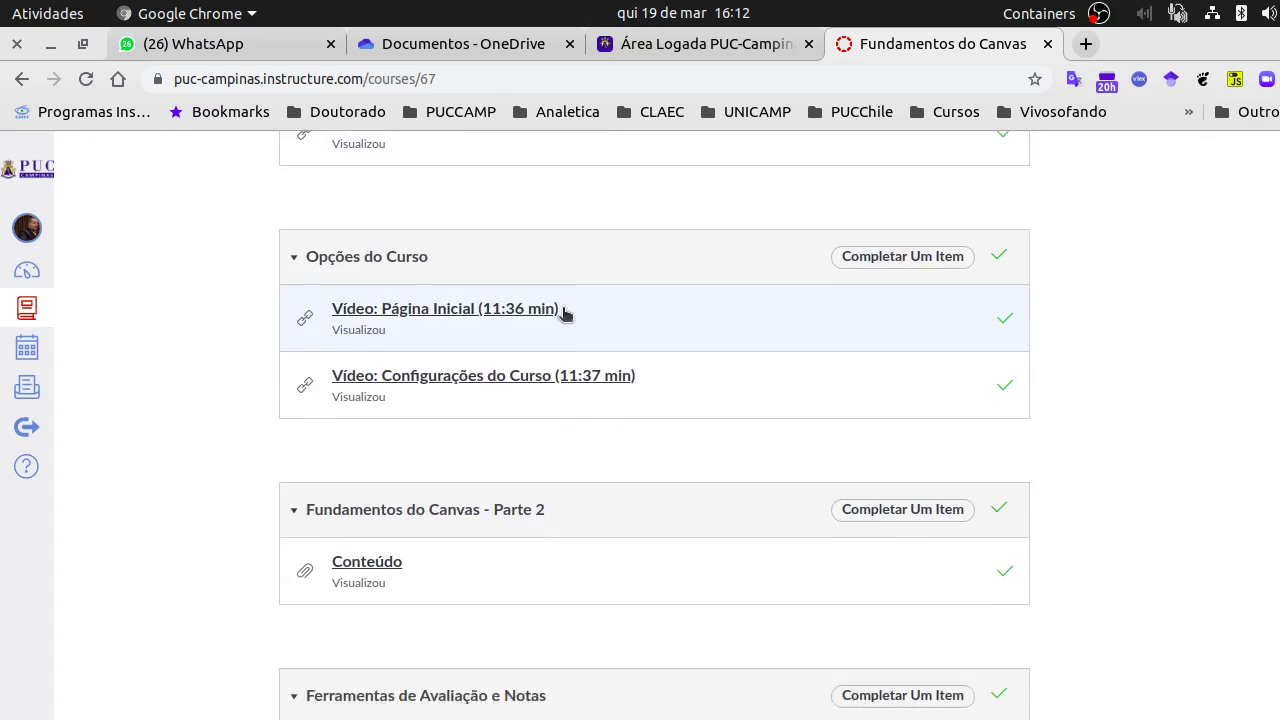
{"action": "scroll", "coordinate": [561, 310], "scroll_direction": "up", "scroll_amount": 10}
{"action": "scroll", "coordinate": [560, 300], "scroll_direction": "up", "scroll_amount": 6}
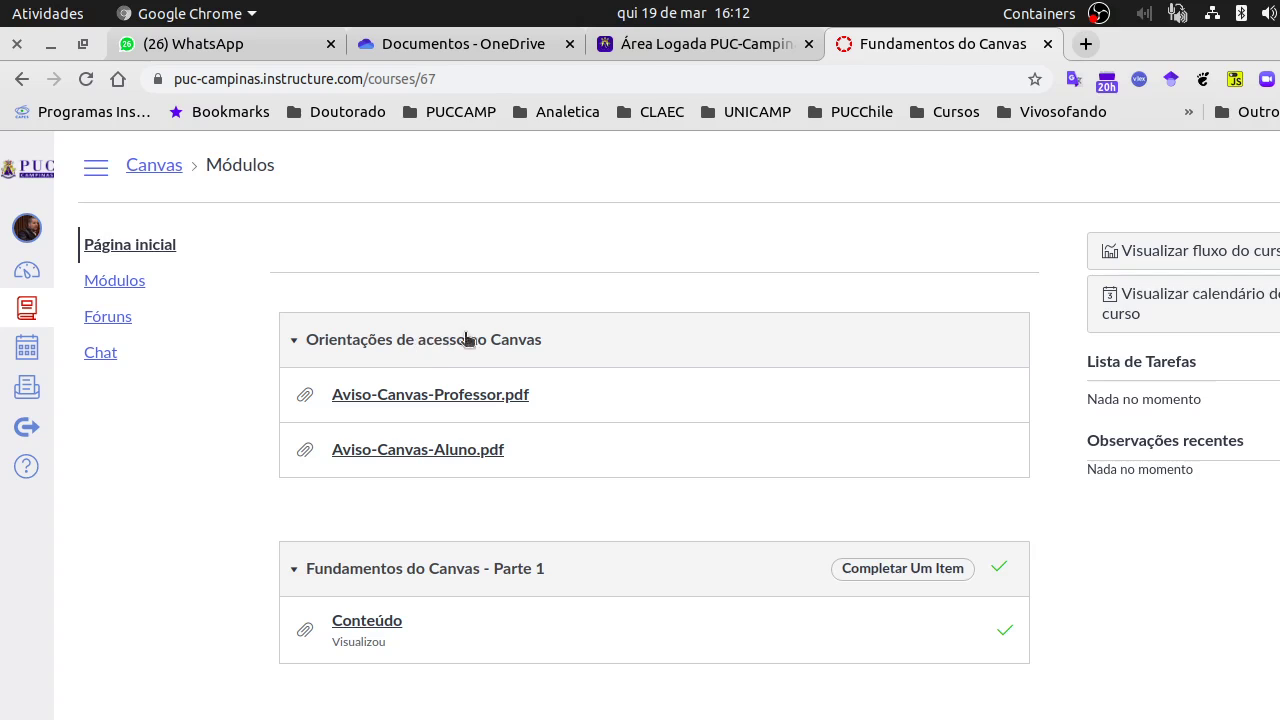
{"action": "scroll", "coordinate": [606, 325], "scroll_direction": "down", "scroll_amount": 2}
{"action": "scroll", "coordinate": [610, 322], "scroll_direction": "down", "scroll_amount": 5}
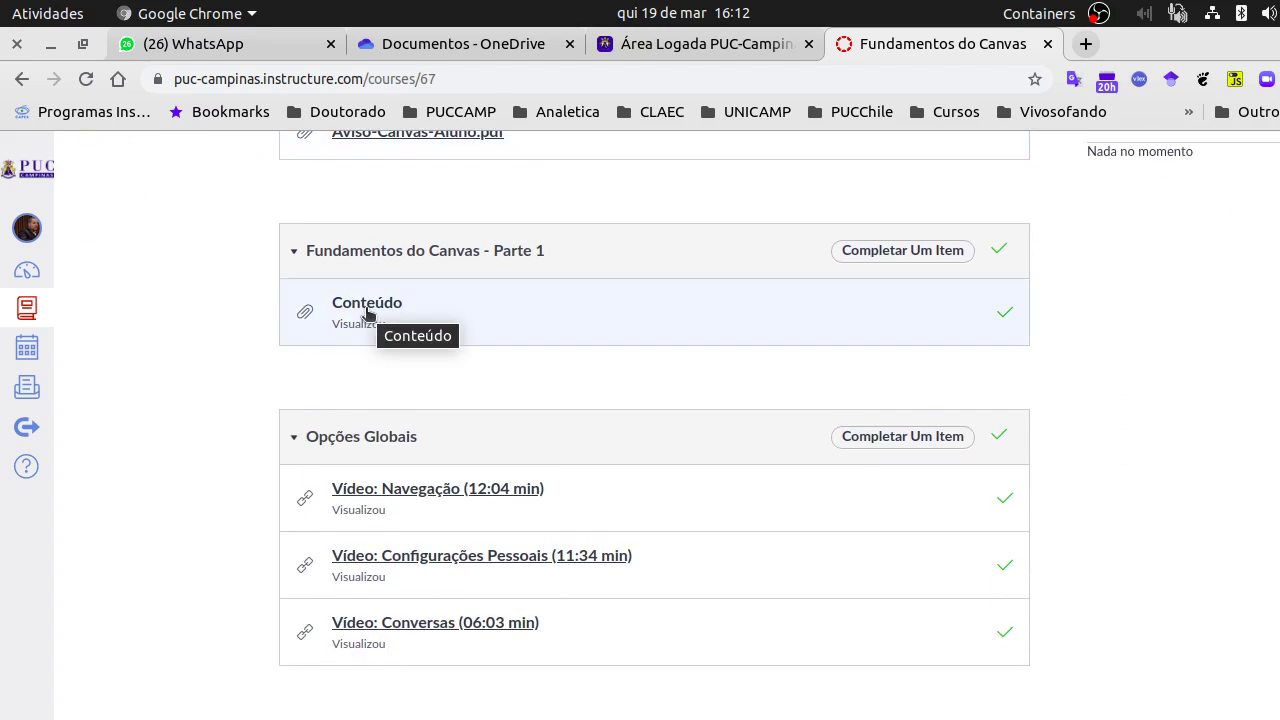
{"action": "scroll", "coordinate": [417, 409], "scroll_direction": "down", "scroll_amount": 3}
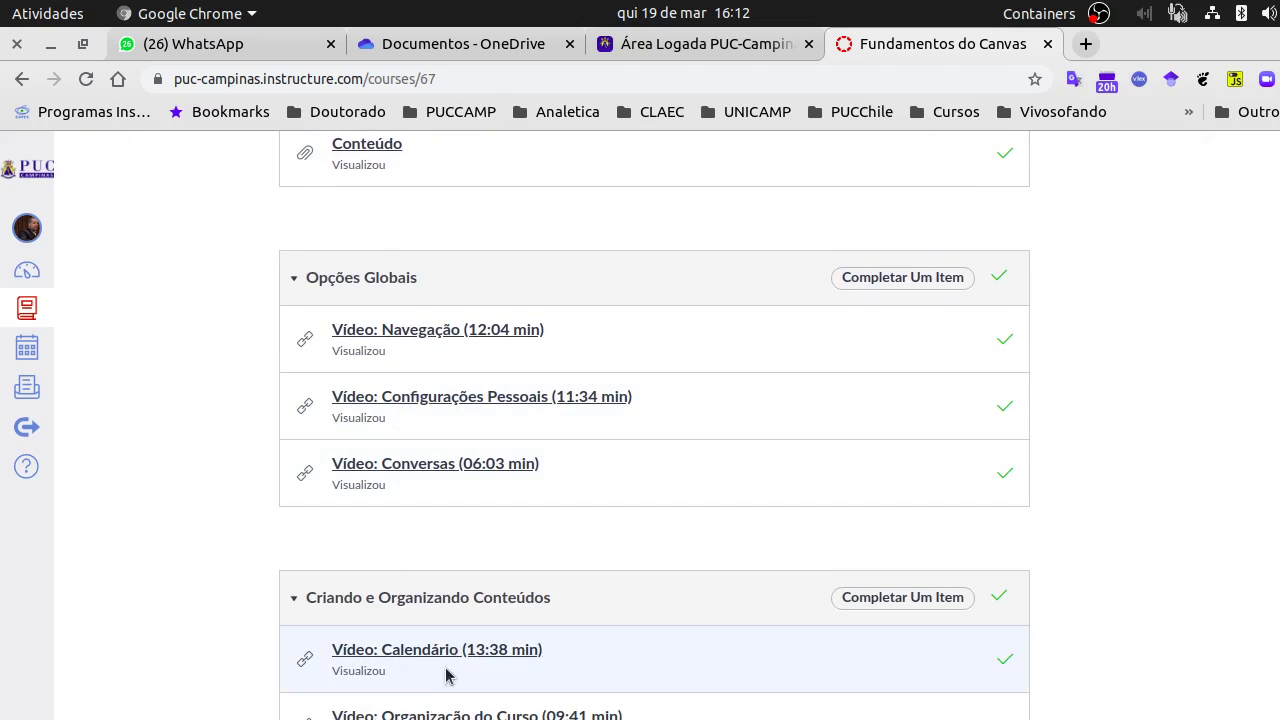
{"action": "scroll", "coordinate": [446, 670], "scroll_direction": "down", "scroll_amount": 6}
{"action": "scroll", "coordinate": [446, 651], "scroll_direction": "down", "scroll_amount": 15}
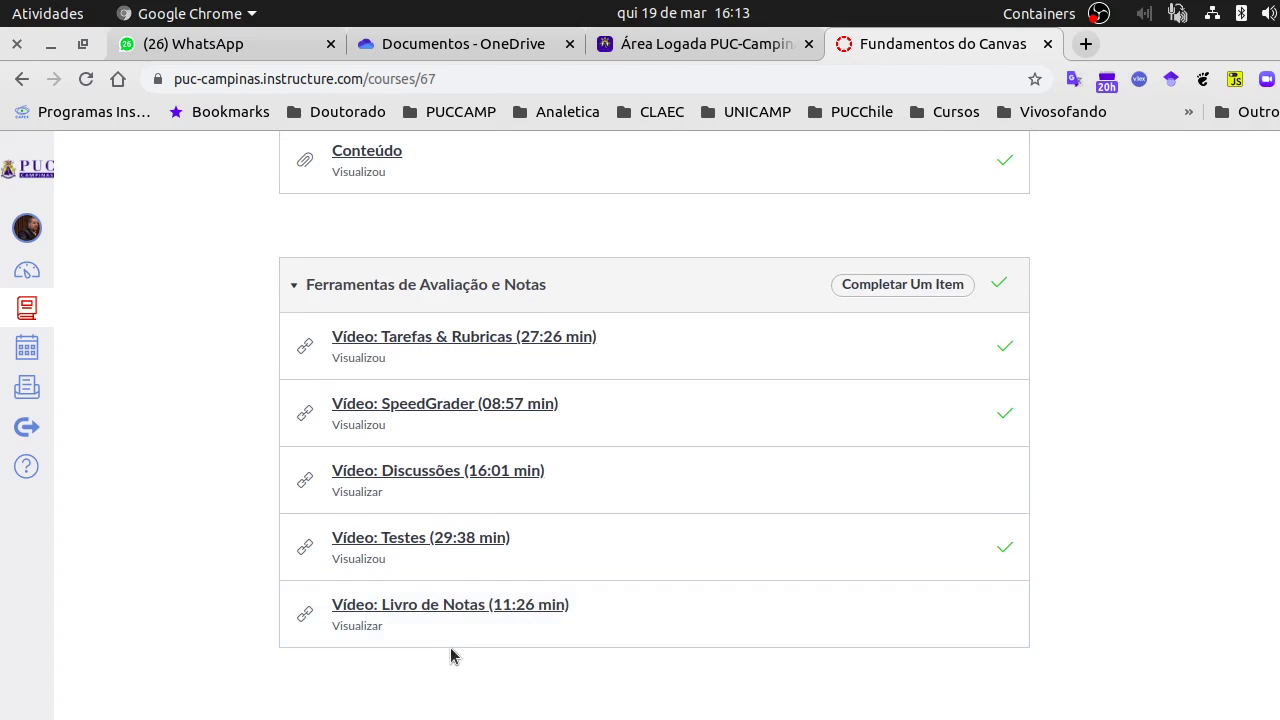
{"action": "scroll", "coordinate": [455, 650], "scroll_direction": "up", "scroll_amount": 16}
{"action": "scroll", "coordinate": [455, 650], "scroll_direction": "up", "scroll_amount": 10}
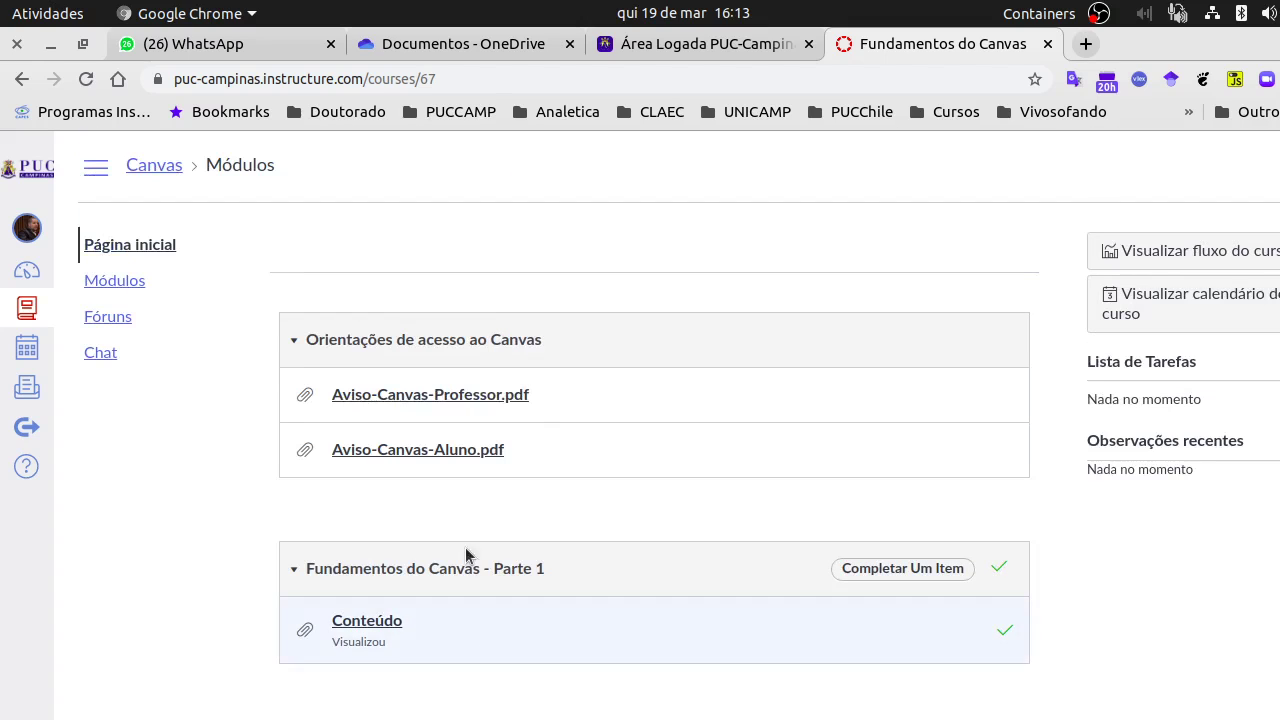
Return to the dashboard, open the first 21018 - FILOSOFIA CONTEMPORÂNEA course and look over its home page banner and content links
{"action": "left_click", "coordinate": [27, 271]}
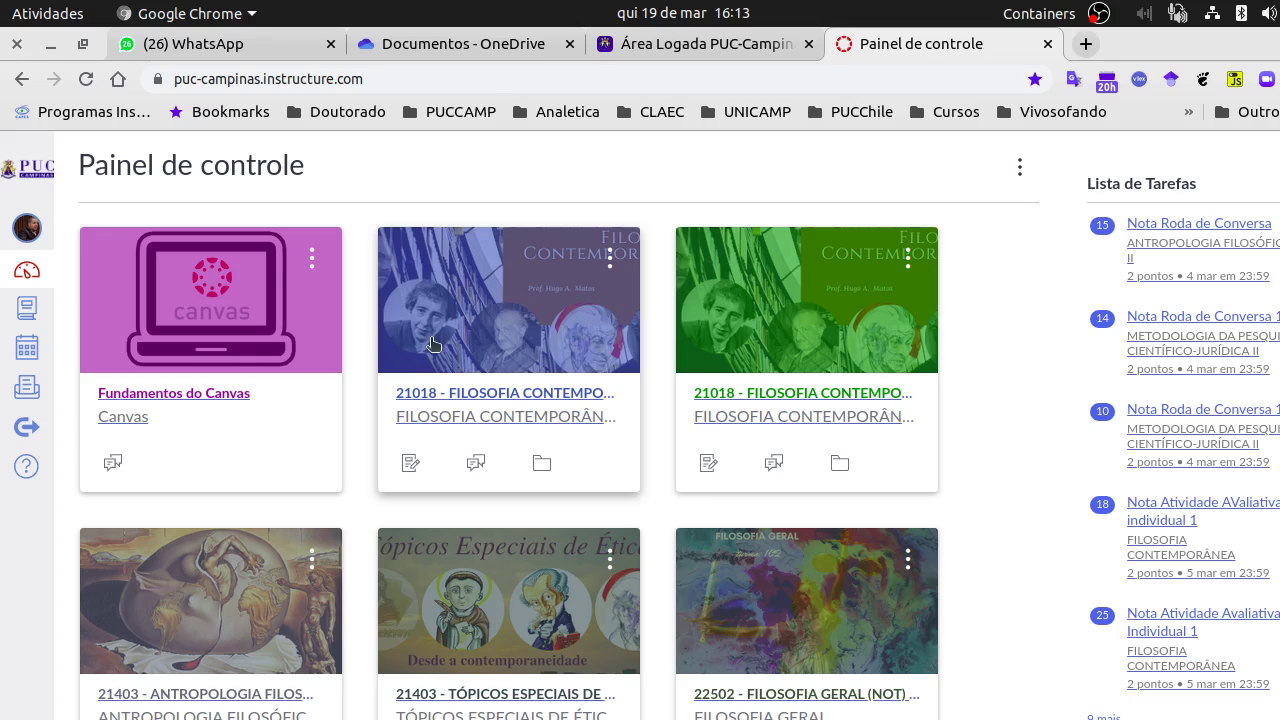
{"action": "left_click", "coordinate": [525, 395]}
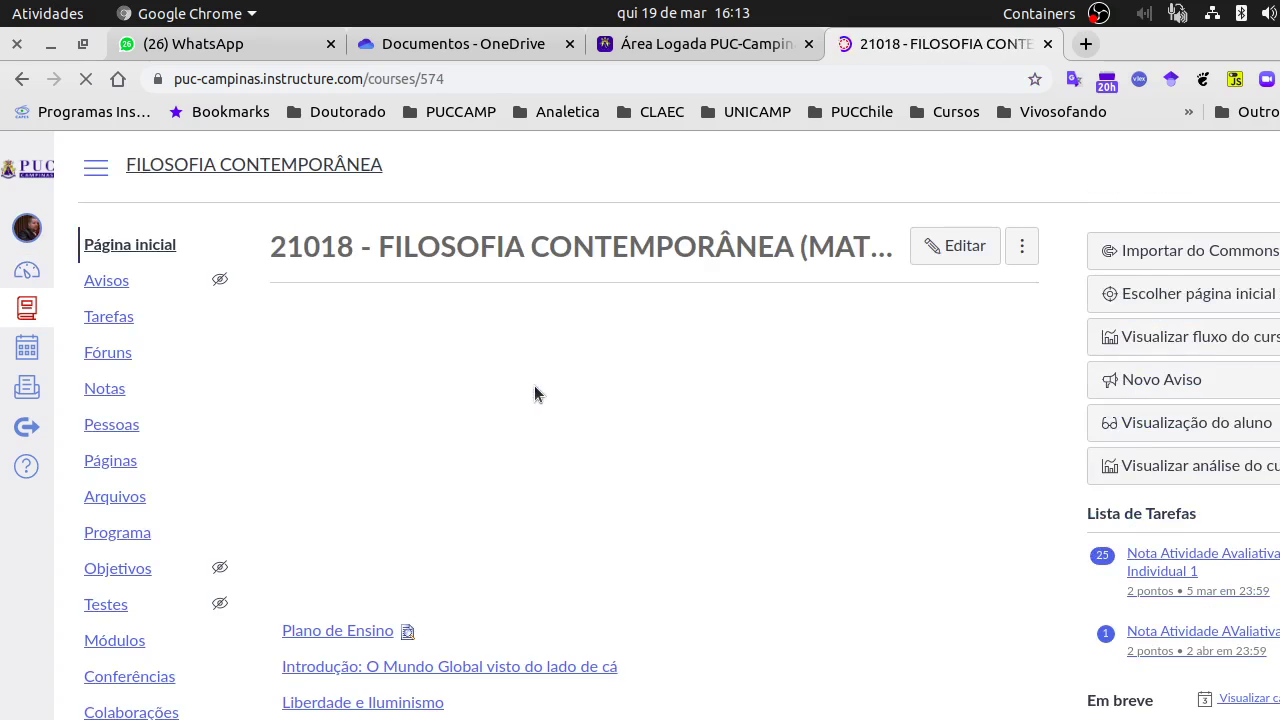
{"action": "scroll", "coordinate": [596, 368], "scroll_direction": "down", "scroll_amount": 3}
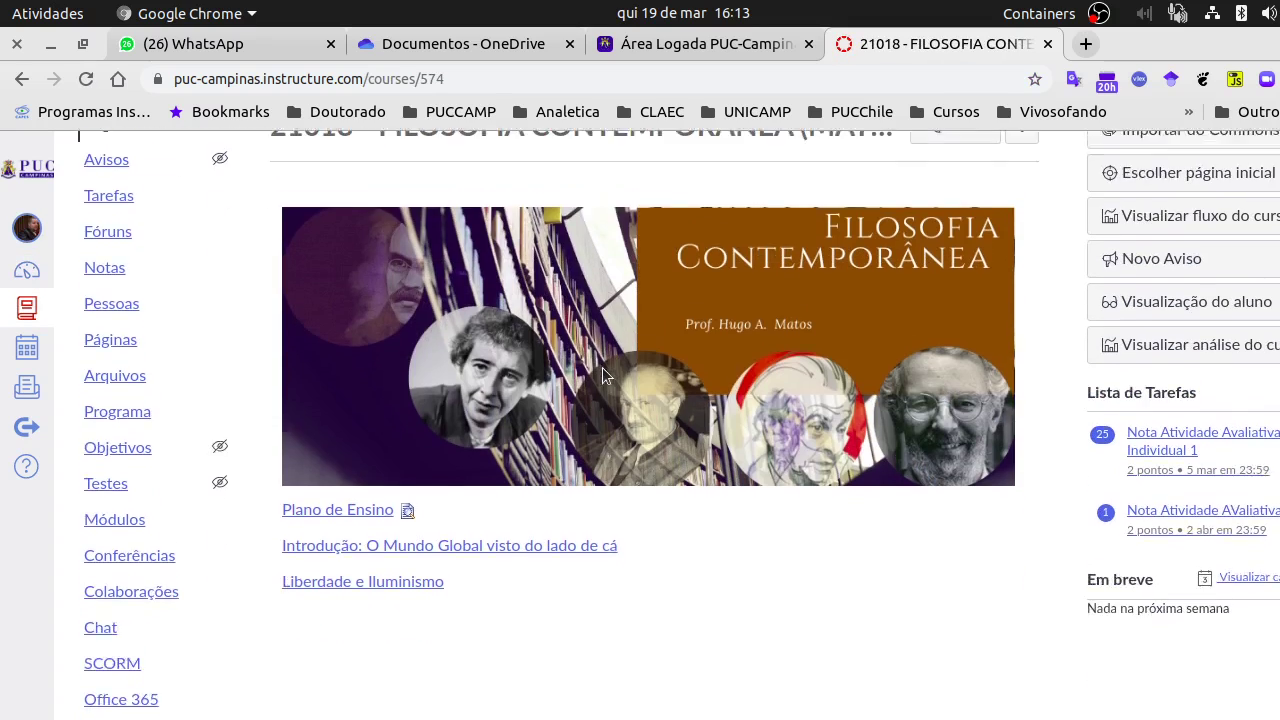
{"action": "scroll", "coordinate": [842, 280], "scroll_direction": "up", "scroll_amount": 2}
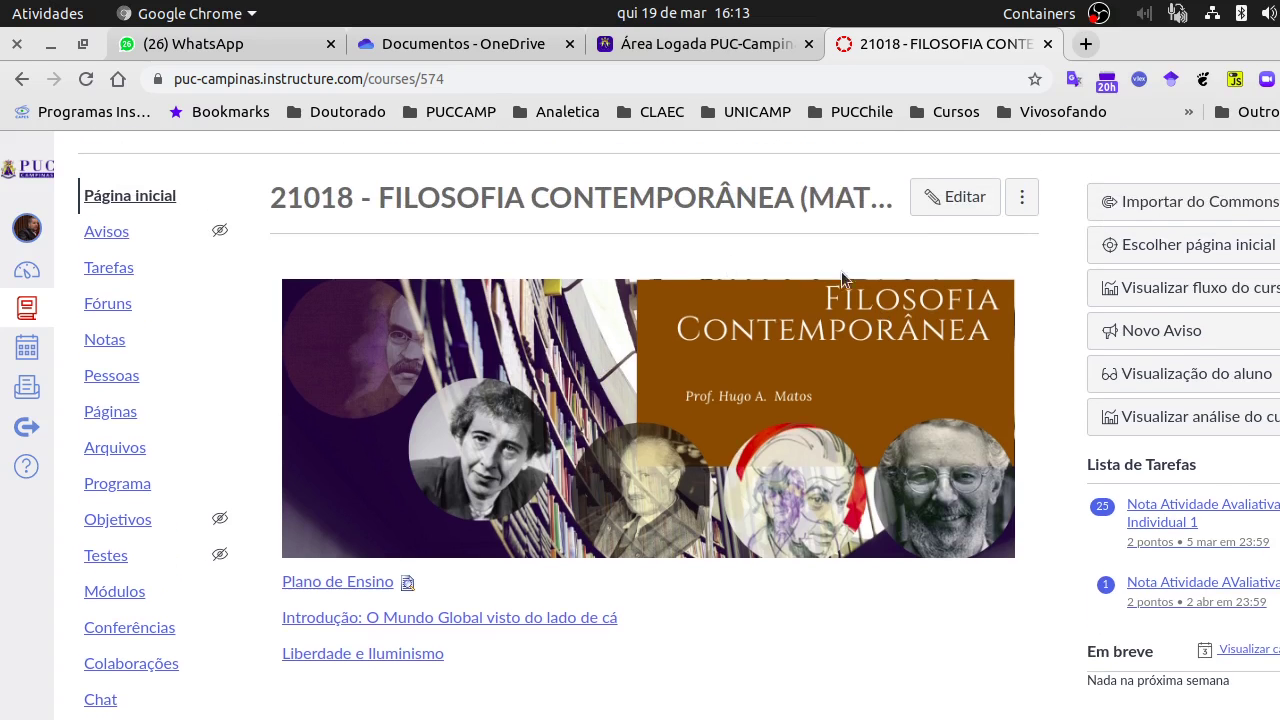
{"action": "scroll", "coordinate": [355, 494], "scroll_direction": "down", "scroll_amount": 2}
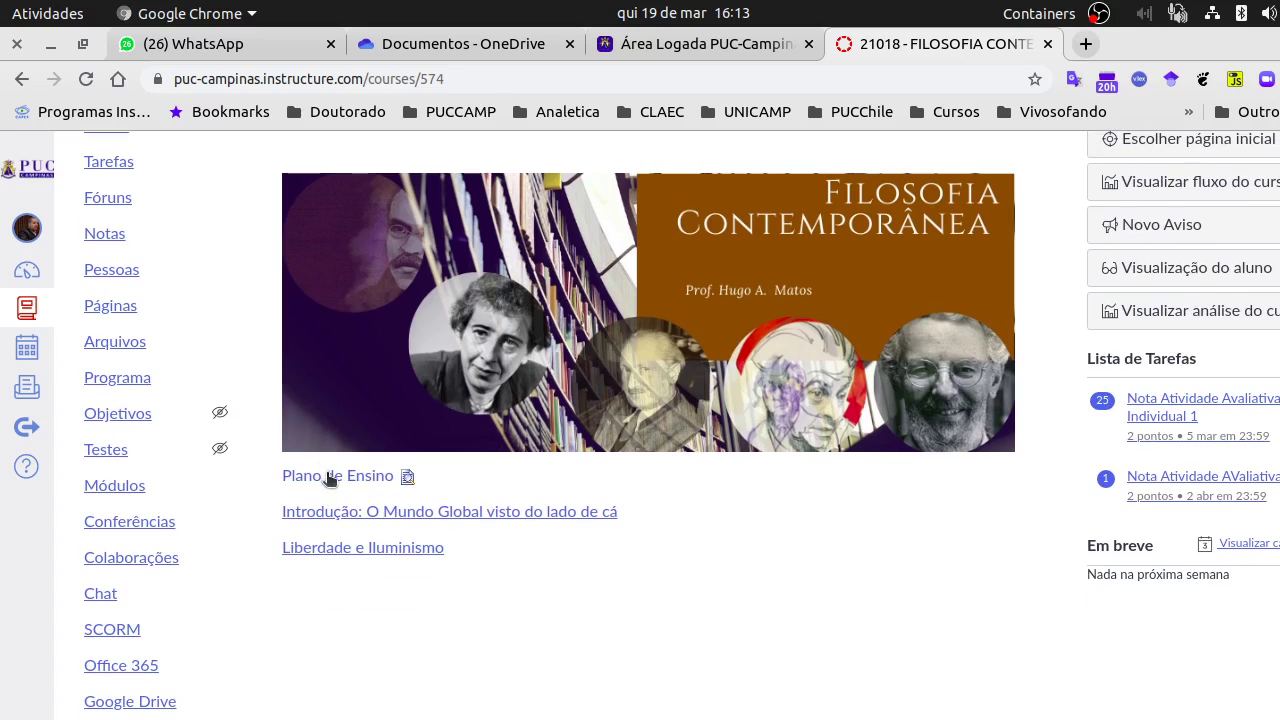
{"action": "scroll", "coordinate": [450, 472], "scroll_direction": "up", "scroll_amount": 2}
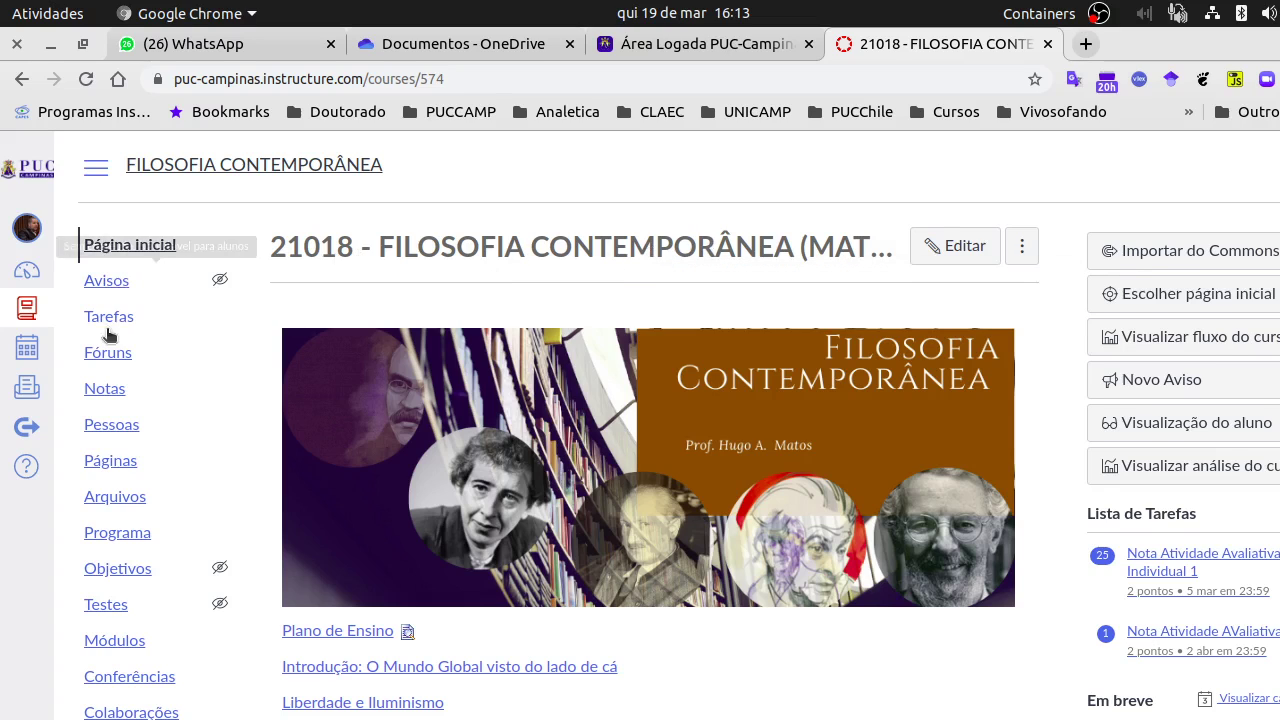
Open the Filosofia Contemporânea course's modules and examine the materials under Introdução: O Mundo Global visto do lado de cá and Liberdade e Iluminismo
{"action": "scroll", "coordinate": [133, 343], "scroll_direction": "down", "scroll_amount": 2}
{"action": "scroll", "coordinate": [133, 343], "scroll_direction": "down", "scroll_amount": 1}
{"action": "left_click", "coordinate": [115, 486]}
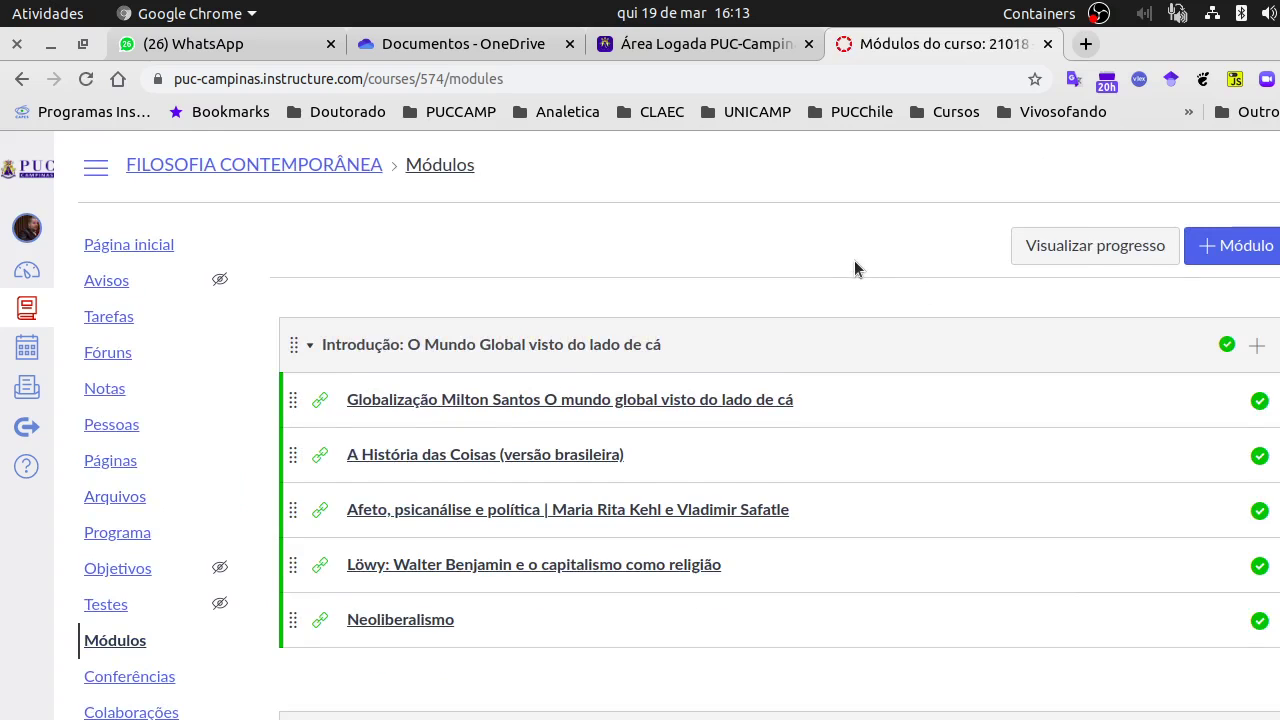
{"action": "scroll", "coordinate": [851, 286], "scroll_direction": "down", "scroll_amount": 4}
{"action": "scroll", "coordinate": [786, 320], "scroll_direction": "up", "scroll_amount": 4}
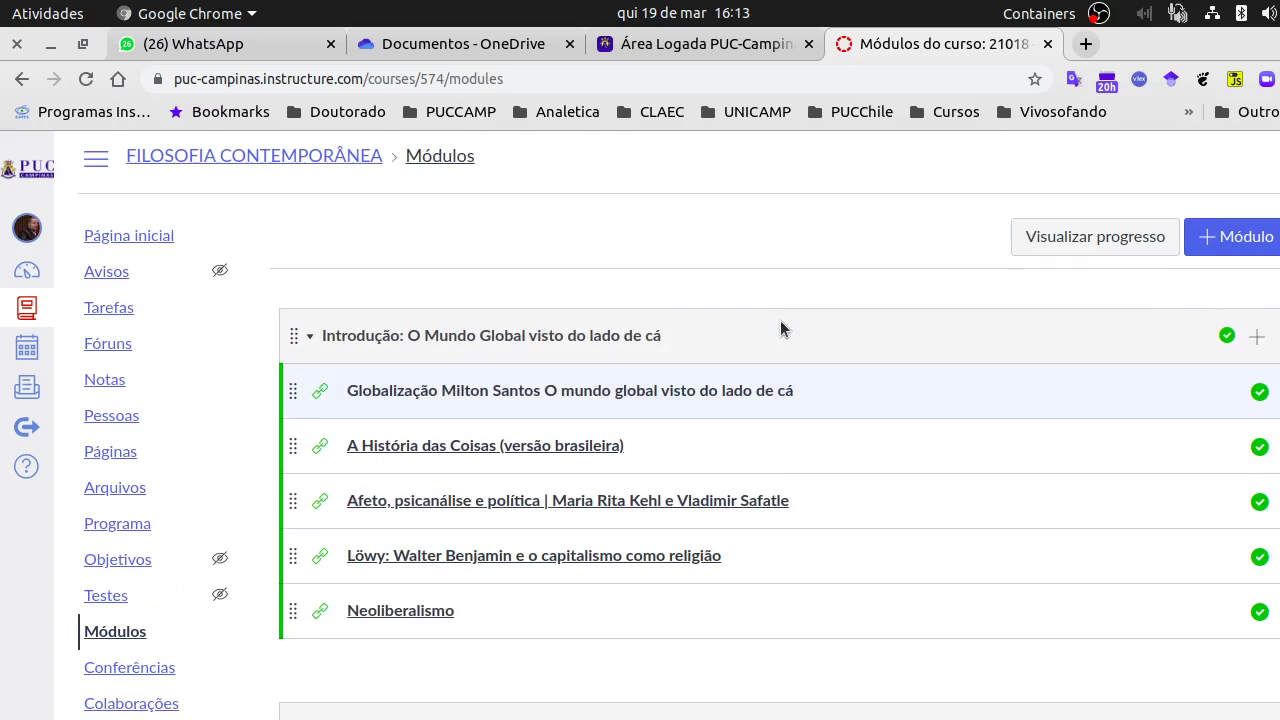
{"action": "scroll", "coordinate": [656, 616], "scroll_direction": "down", "scroll_amount": 4}
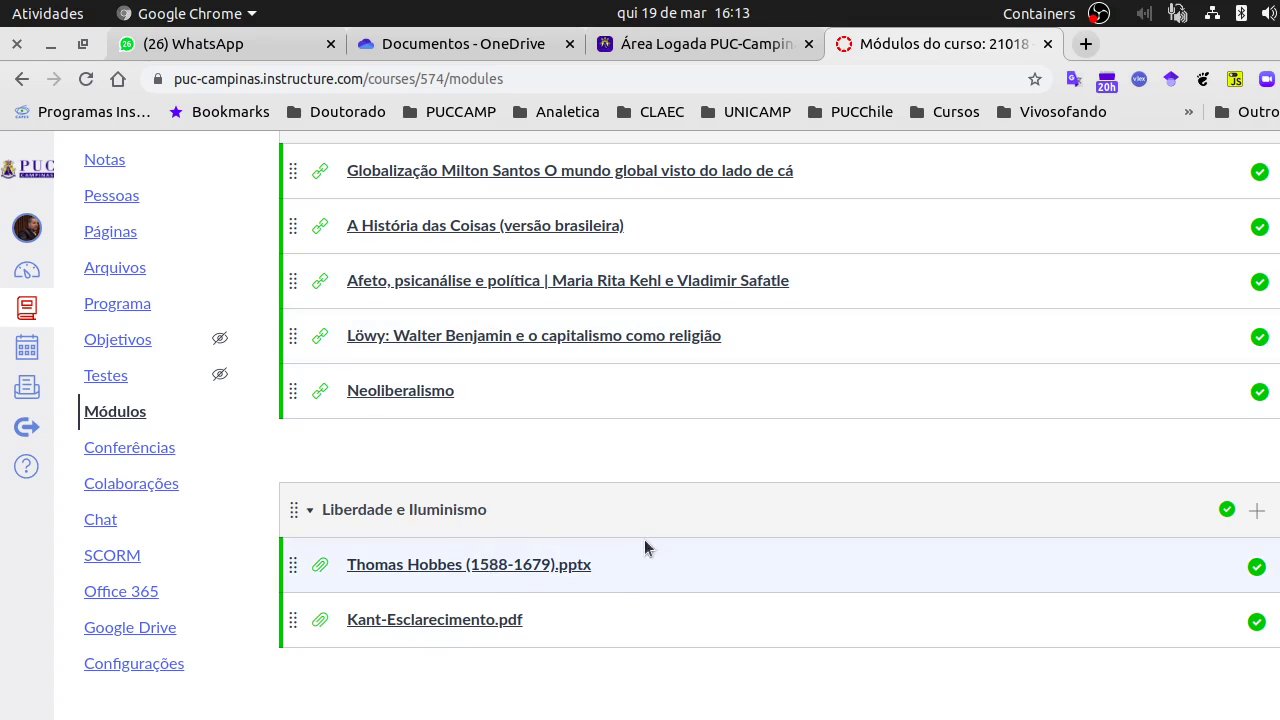
{"action": "scroll", "coordinate": [452, 160], "scroll_direction": "up", "scroll_amount": 3}
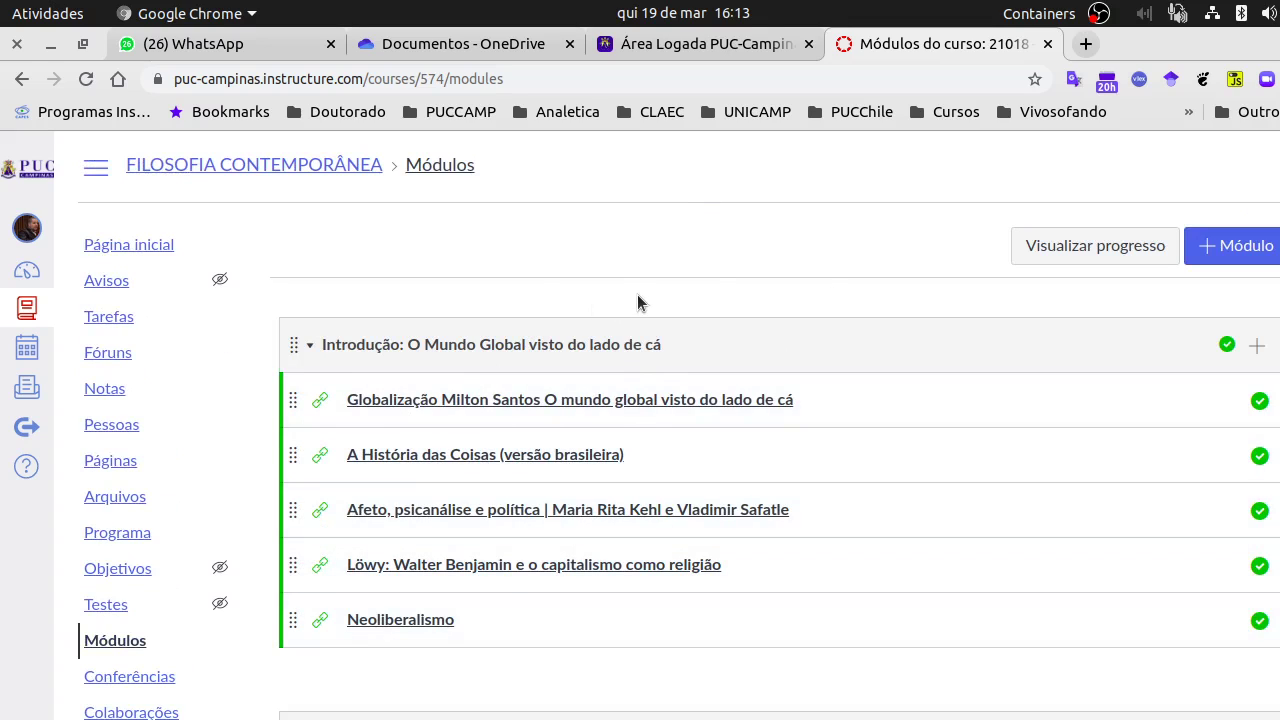
{"action": "scroll", "coordinate": [473, 285], "scroll_direction": "down", "scroll_amount": 3}
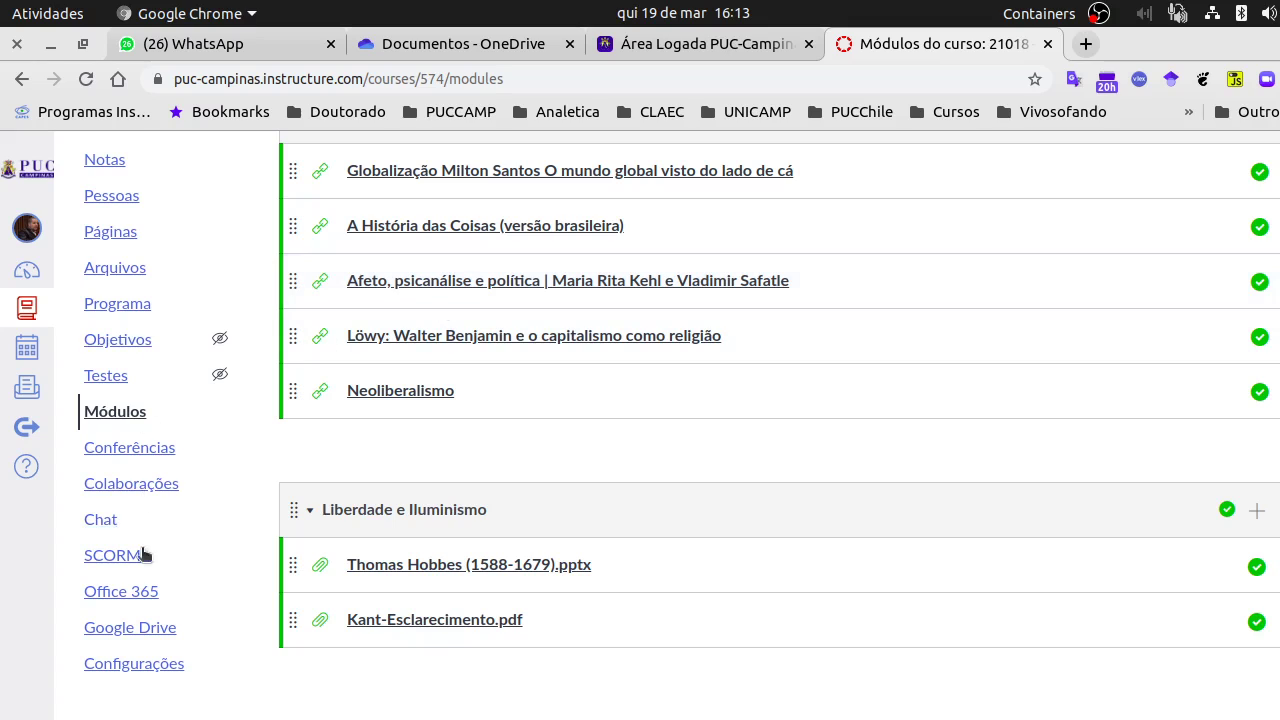
Open the course files and look through the documents in the Aulas folder
{"action": "left_click", "coordinate": [118, 278]}
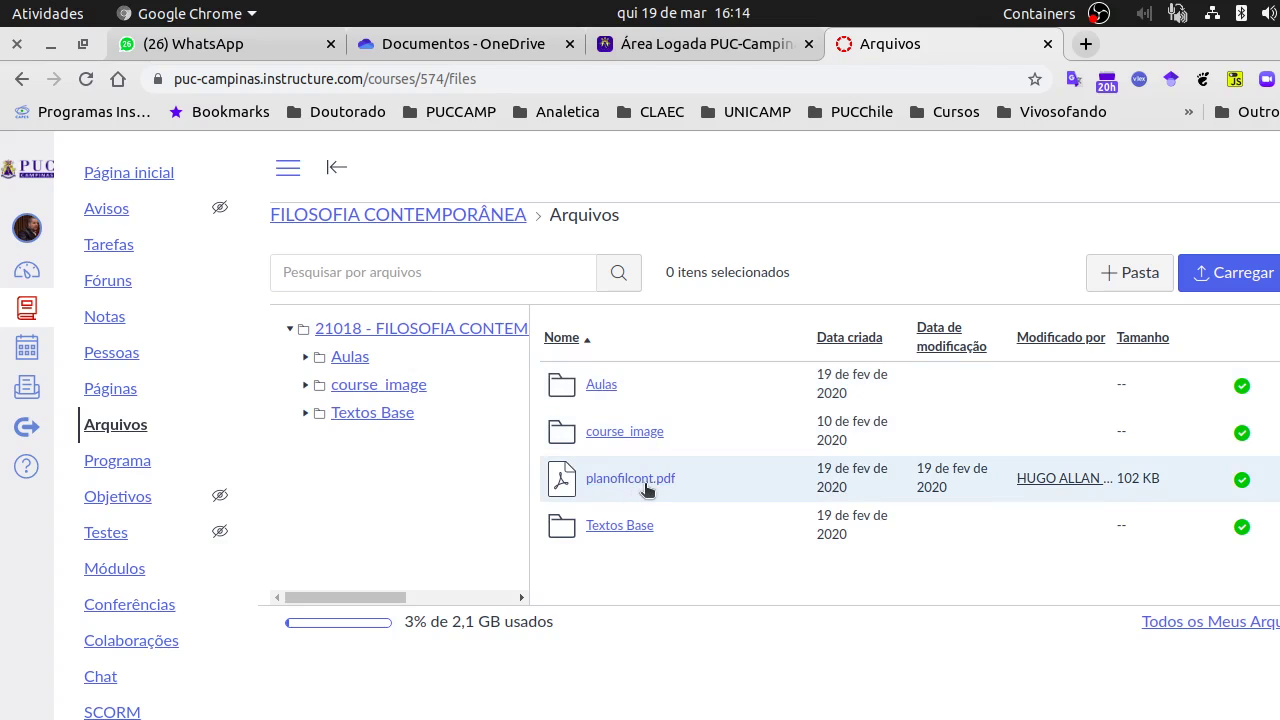
{"action": "left_click", "coordinate": [602, 389]}
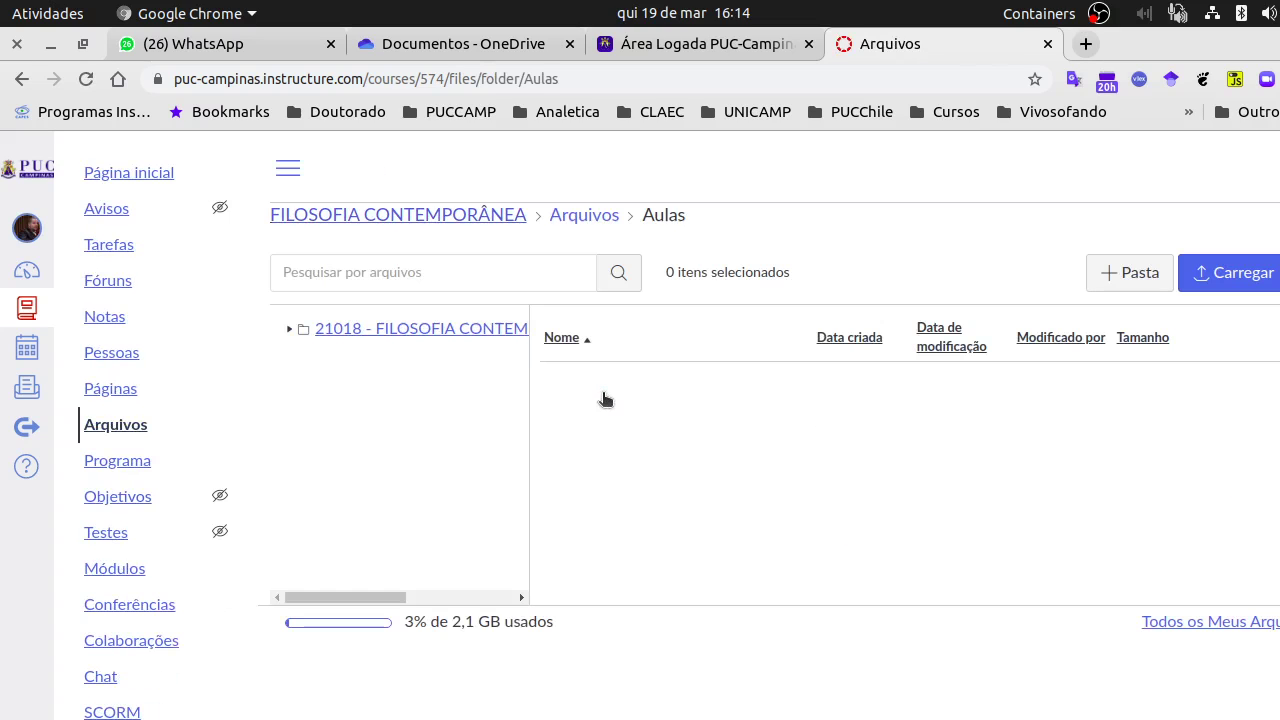
{"action": "scroll", "coordinate": [635, 400], "scroll_direction": "down", "scroll_amount": 1}
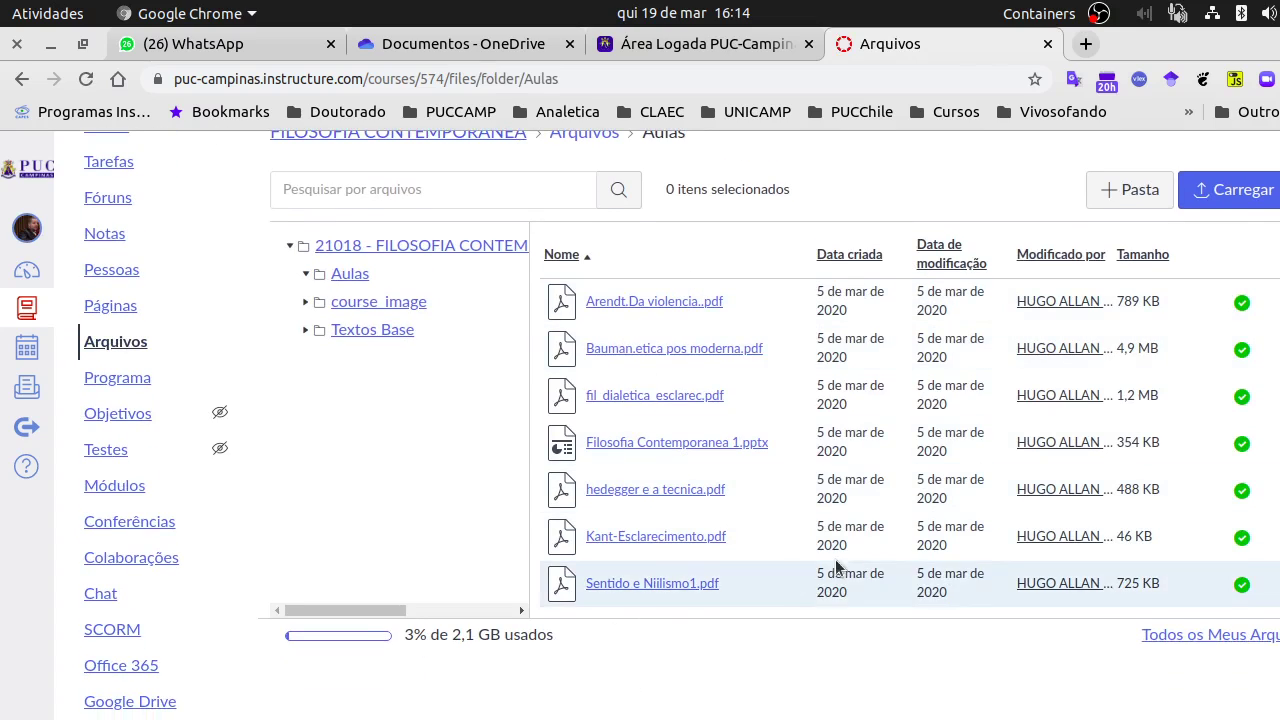
{"action": "scroll", "coordinate": [720, 500], "scroll_direction": "up", "scroll_amount": 1}
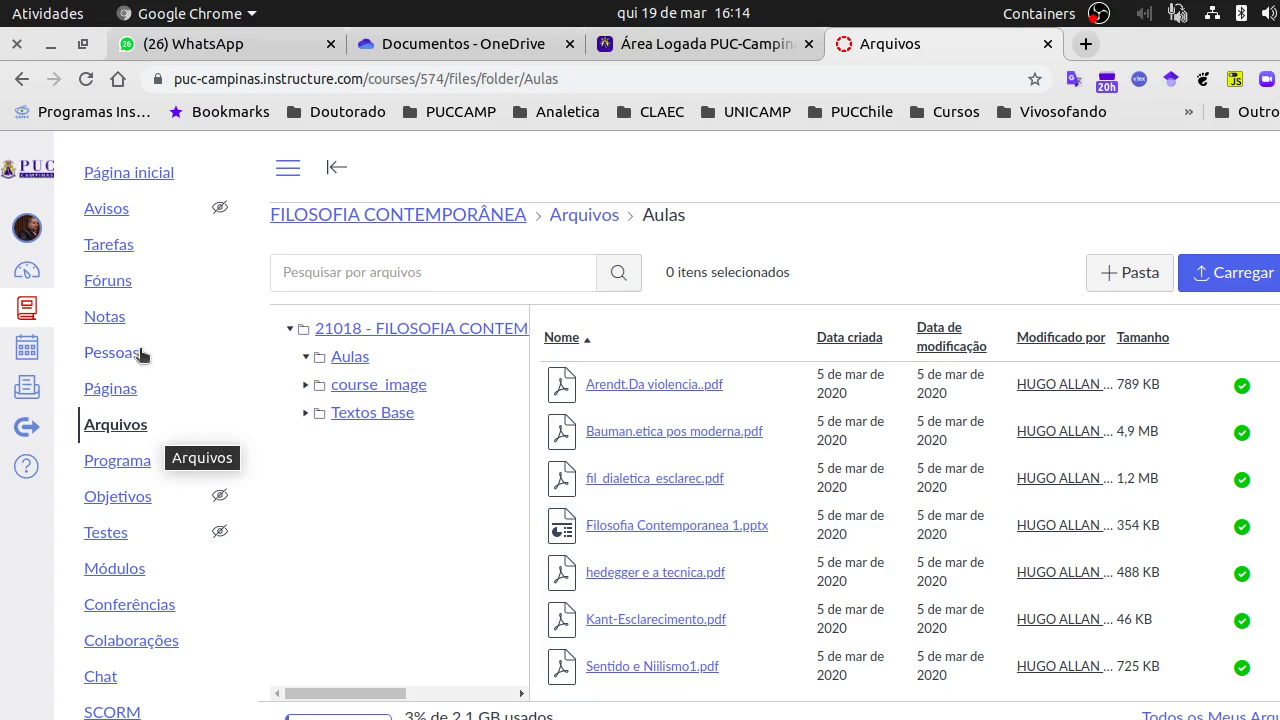
Open the graded discussion Atividade Avaliativa Individual 1 from the course assignments for editing and examine its text
{"action": "left_click", "coordinate": [116, 244]}
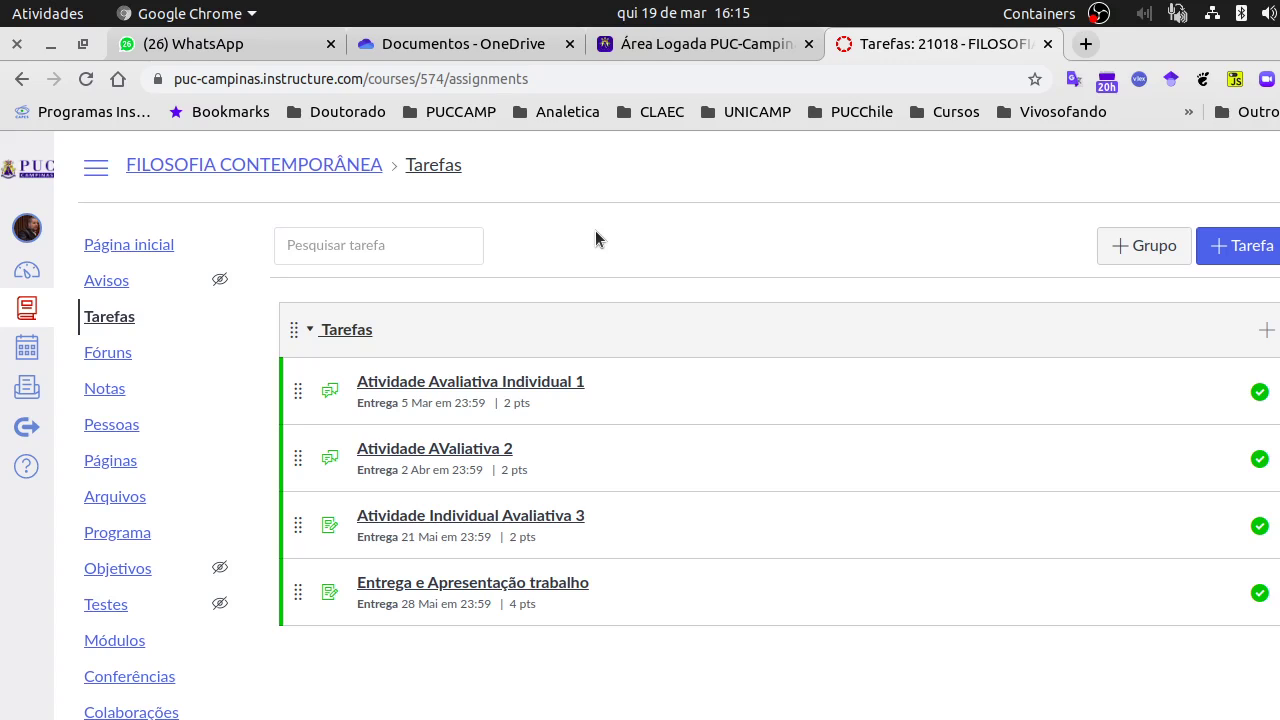
{"action": "left_click", "coordinate": [429, 389]}
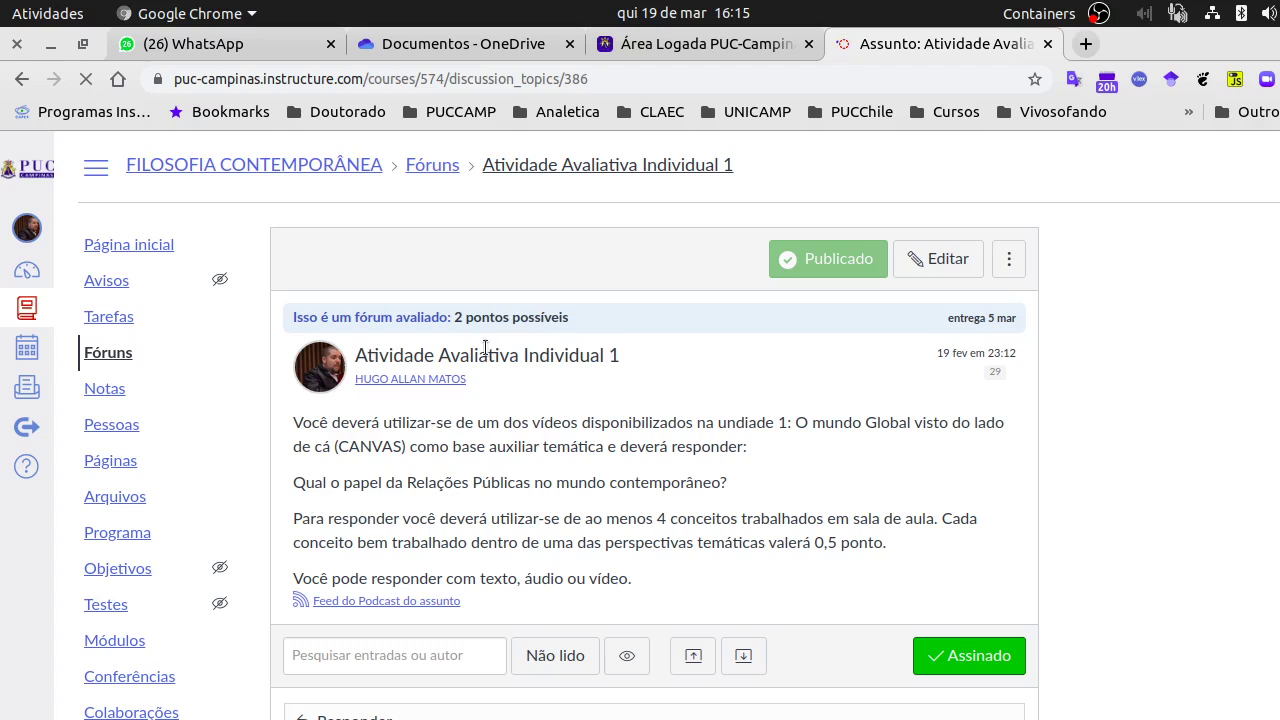
{"action": "left_click", "coordinate": [940, 260]}
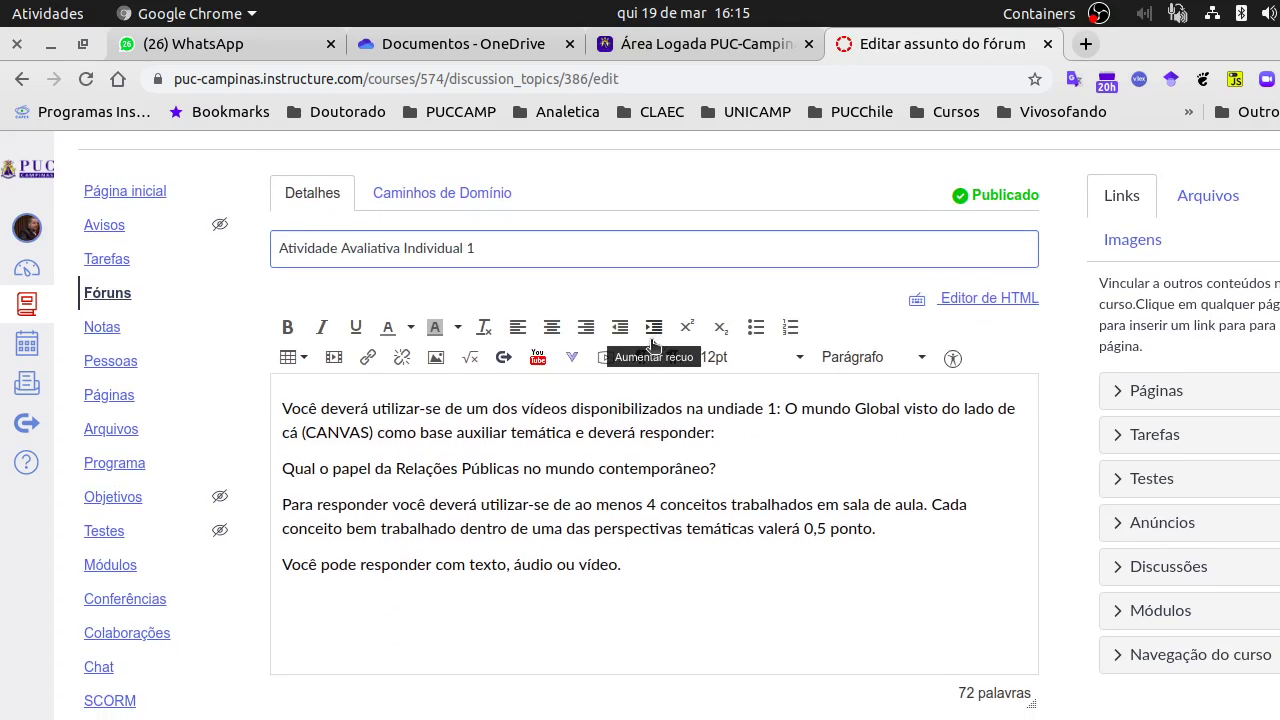
{"action": "scroll", "coordinate": [327, 404], "scroll_direction": "down", "scroll_amount": 3}
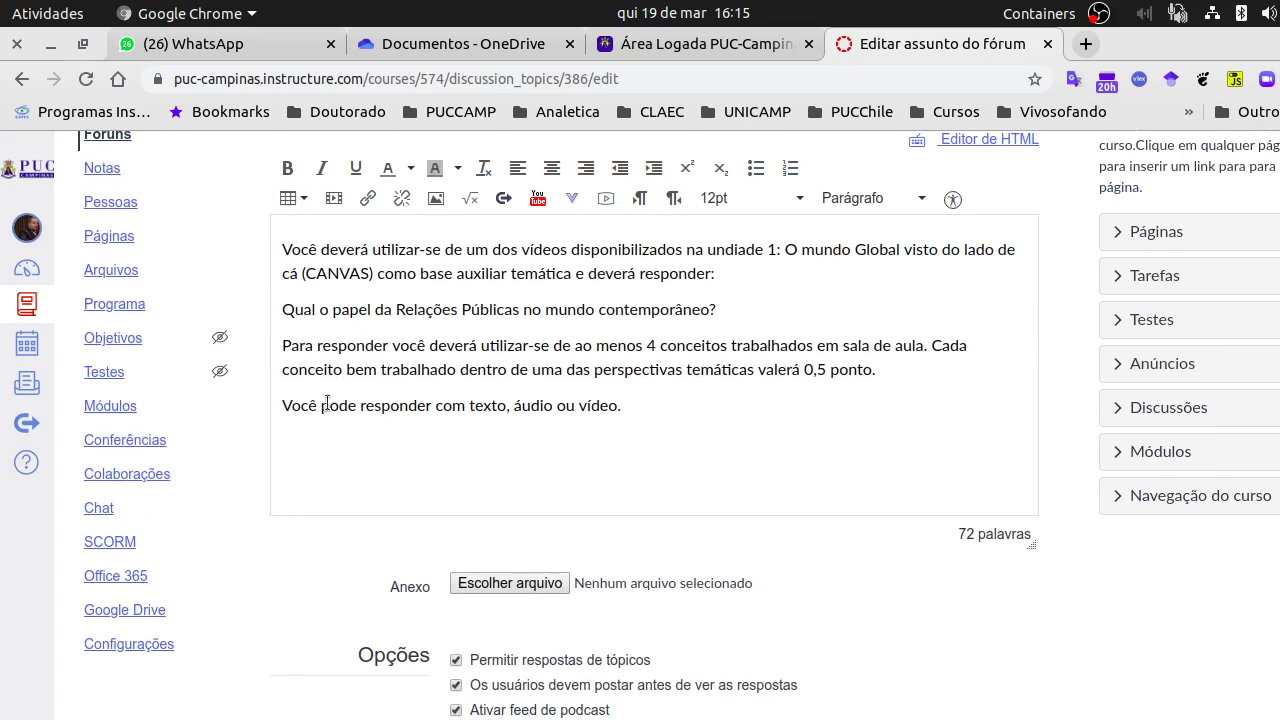
Look over the discussion's title, instruction text and the settings below it
{"action": "left_click", "coordinate": [465, 250]}
{"action": "scroll", "coordinate": [514, 358], "scroll_direction": "up", "scroll_amount": 4}
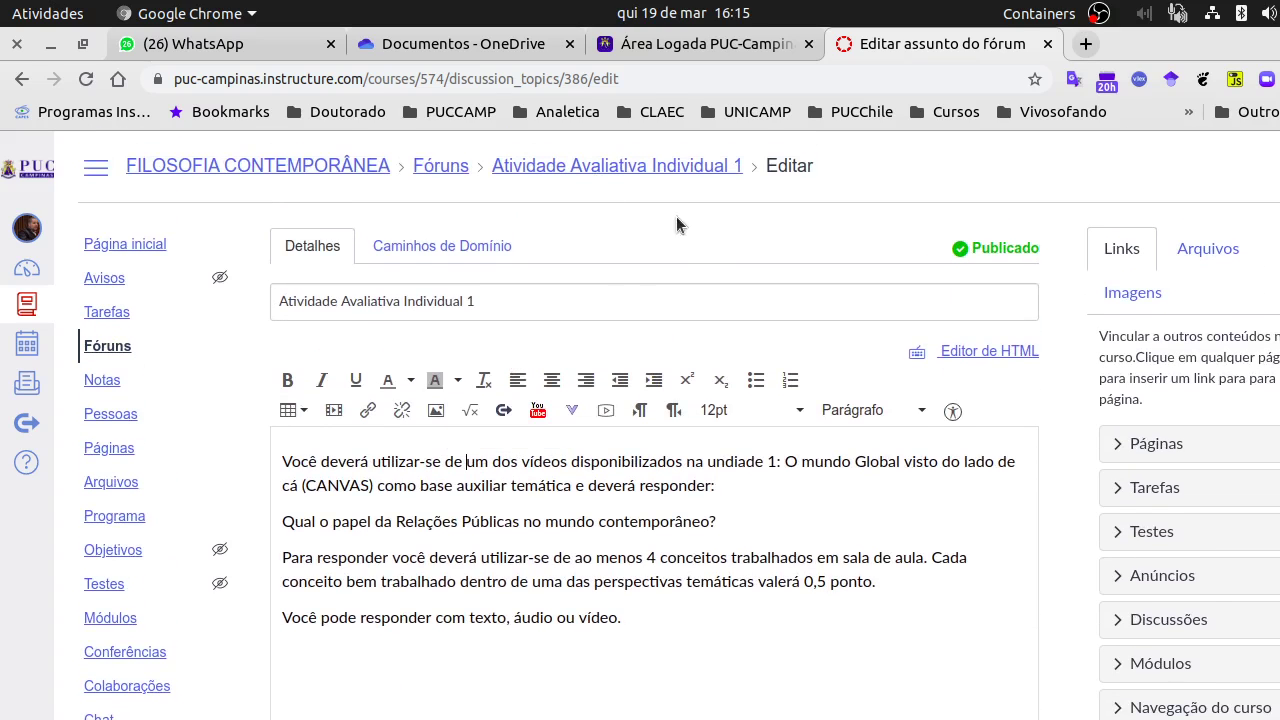
{"action": "scroll", "coordinate": [600, 320], "scroll_direction": "down", "scroll_amount": 12}
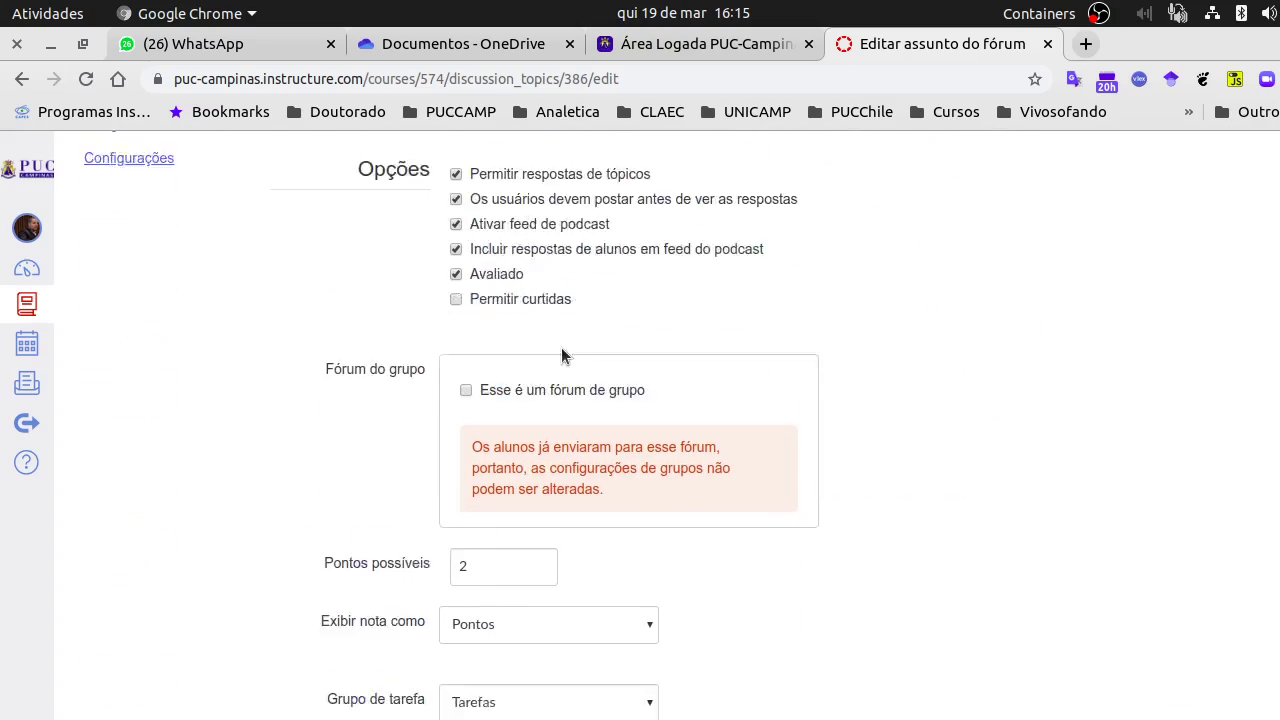
{"action": "scroll", "coordinate": [561, 352], "scroll_direction": "down", "scroll_amount": 12}
{"action": "scroll", "coordinate": [566, 354], "scroll_direction": "up", "scroll_amount": 20}
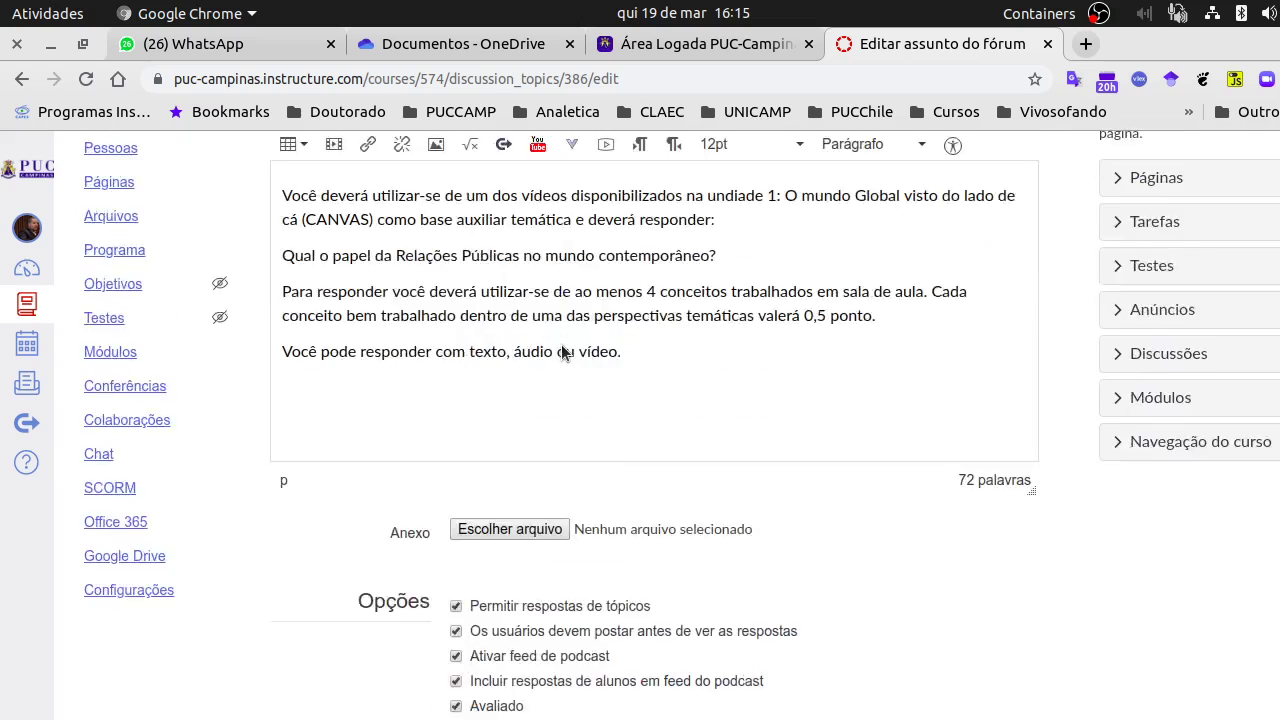
{"action": "scroll", "coordinate": [561, 351], "scroll_direction": "up", "scroll_amount": 5}
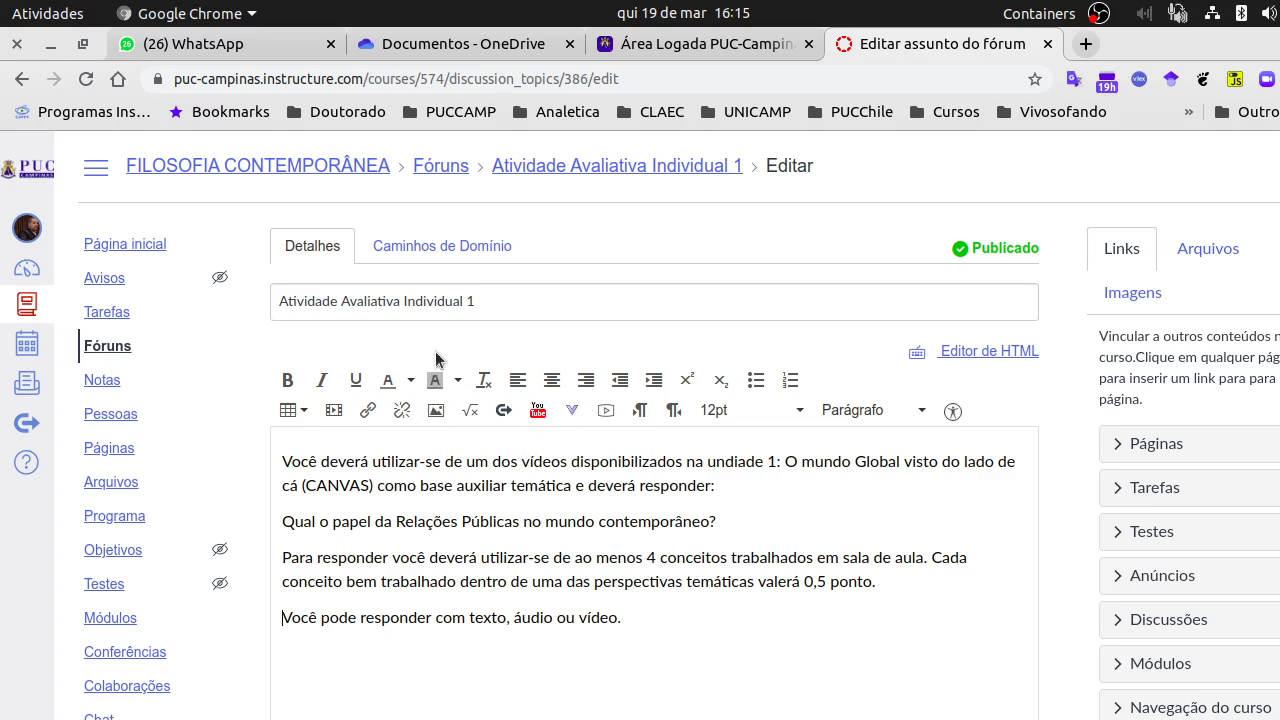
Examine the discussion's reply options, possible points, grade display and assignment dates, and leave the editing form without saving
{"action": "scroll", "coordinate": [621, 501], "scroll_direction": "down", "scroll_amount": 10}
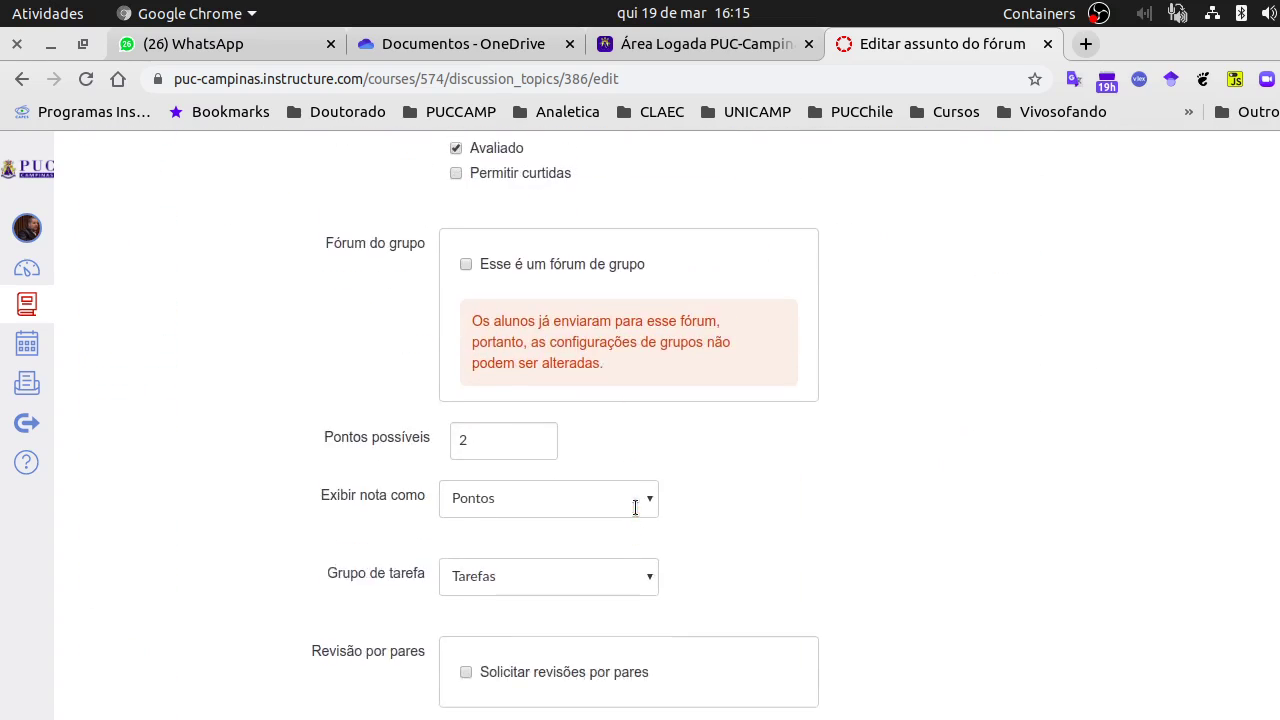
{"action": "scroll", "coordinate": [635, 507], "scroll_direction": "up", "scroll_amount": 6}
{"action": "scroll", "coordinate": [651, 517], "scroll_direction": "down", "scroll_amount": 2}
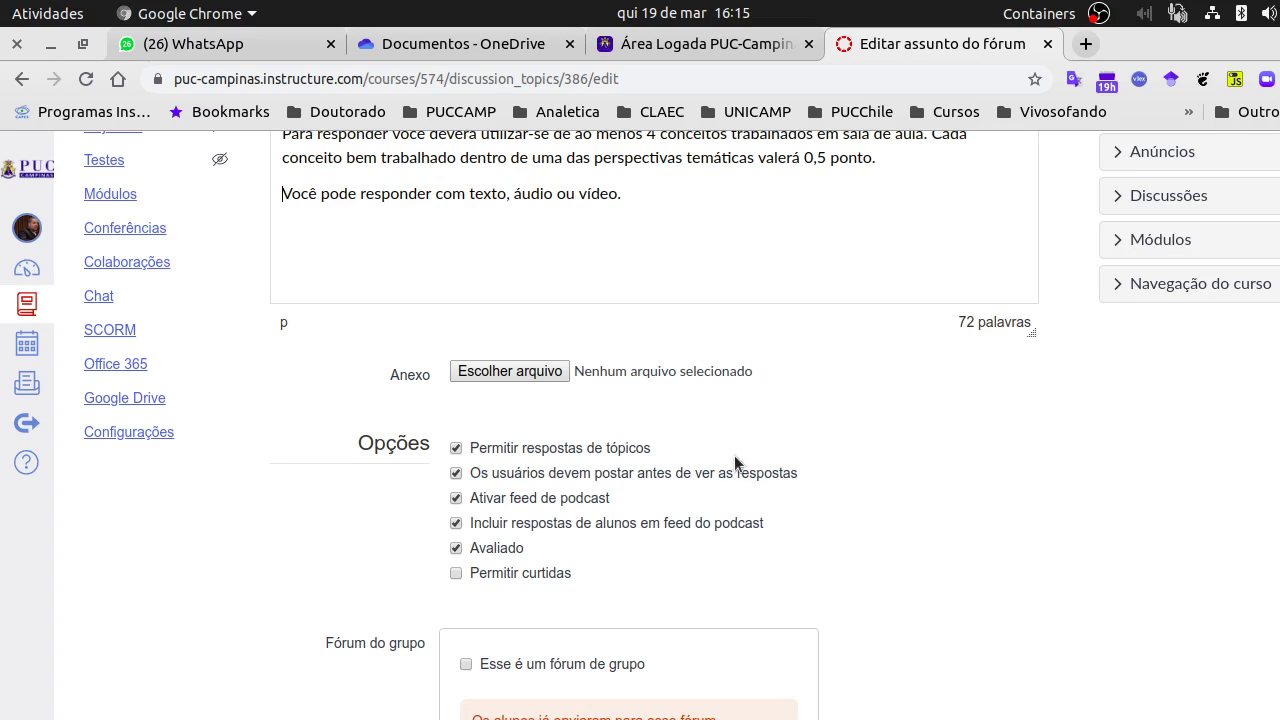
{"action": "scroll", "coordinate": [640, 490], "scroll_direction": "down", "scroll_amount": 2}
{"action": "scroll", "coordinate": [614, 420], "scroll_direction": "down", "scroll_amount": 15}
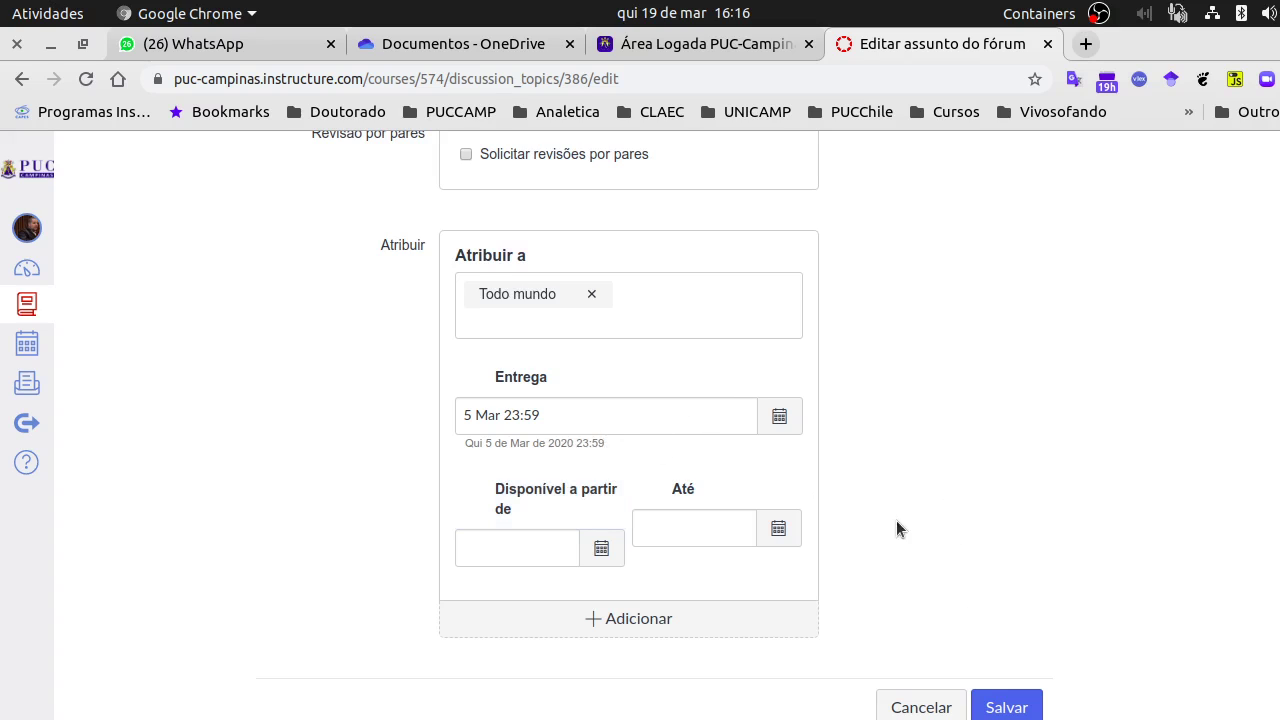
{"action": "scroll", "coordinate": [905, 620], "scroll_direction": "up", "scroll_amount": 3}
{"action": "scroll", "coordinate": [905, 690], "scroll_direction": "down", "scroll_amount": 3}
{"action": "left_click", "coordinate": [910, 705]}
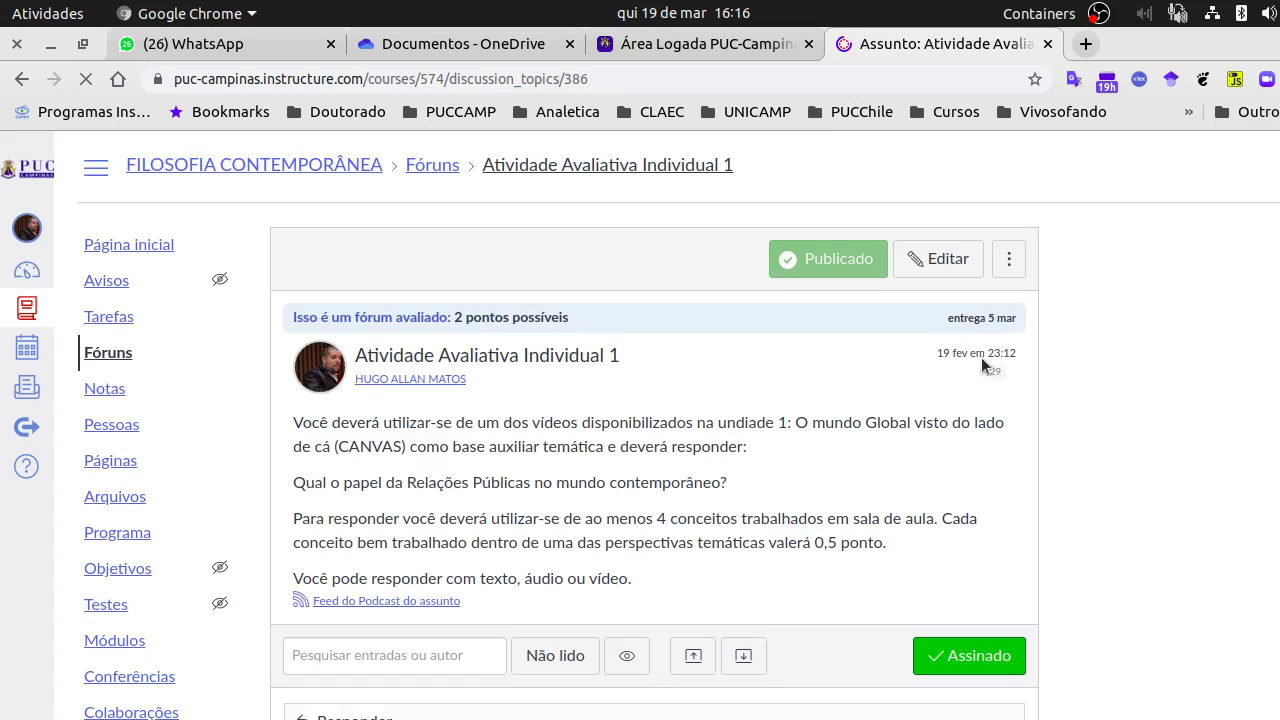
Open the submissions of Atividade Avaliativa Individual 1 in SpeedGrader
{"action": "left_click", "coordinate": [1012, 258]}
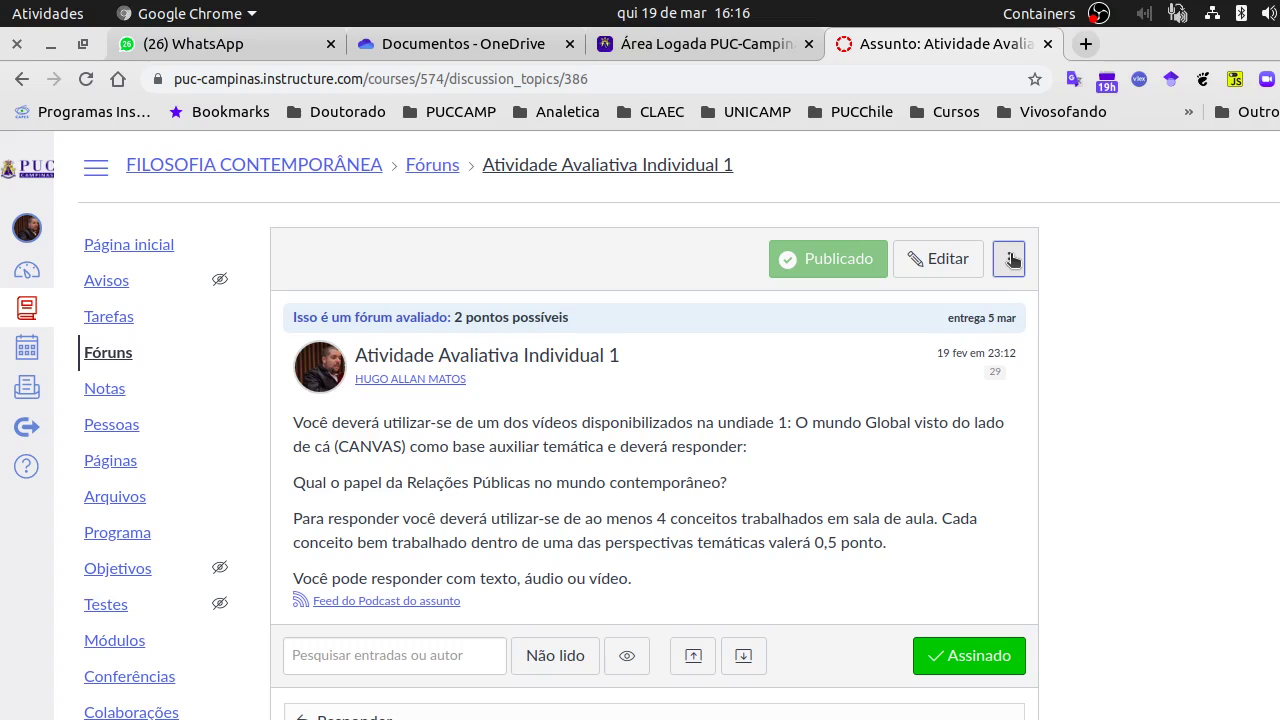
{"action": "left_click", "coordinate": [1010, 258]}
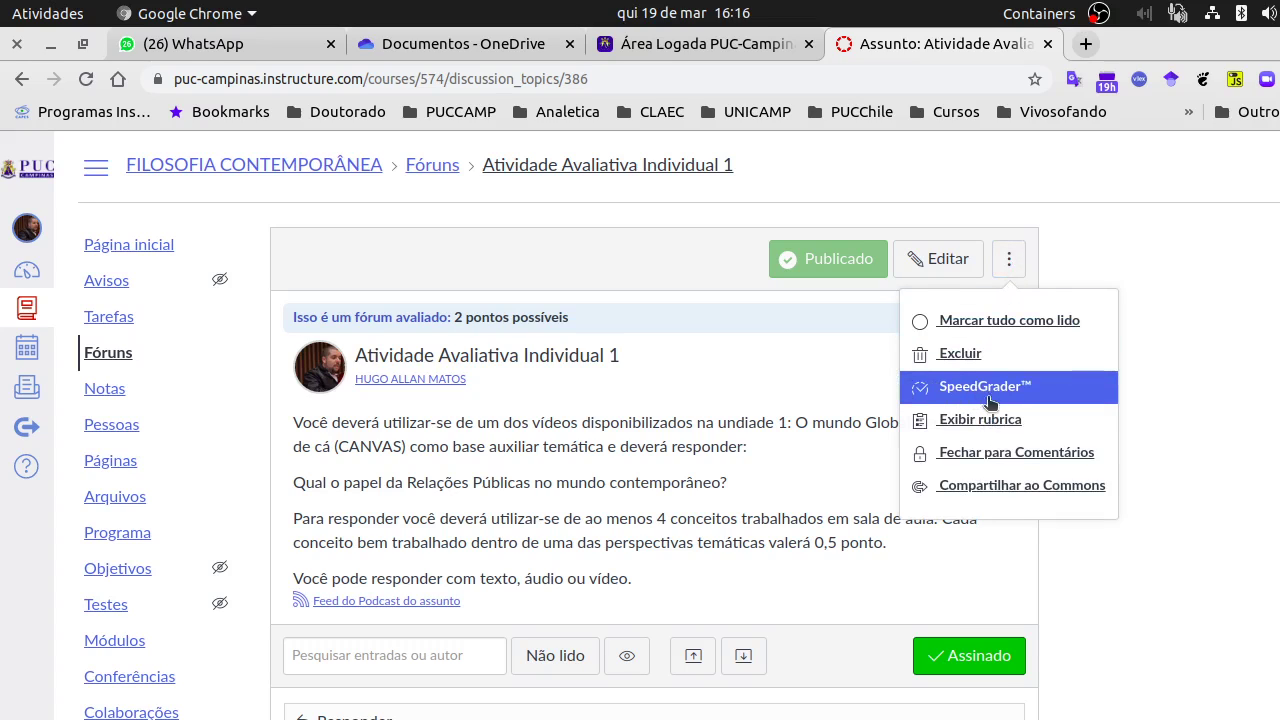
{"action": "left_click", "coordinate": [970, 388]}
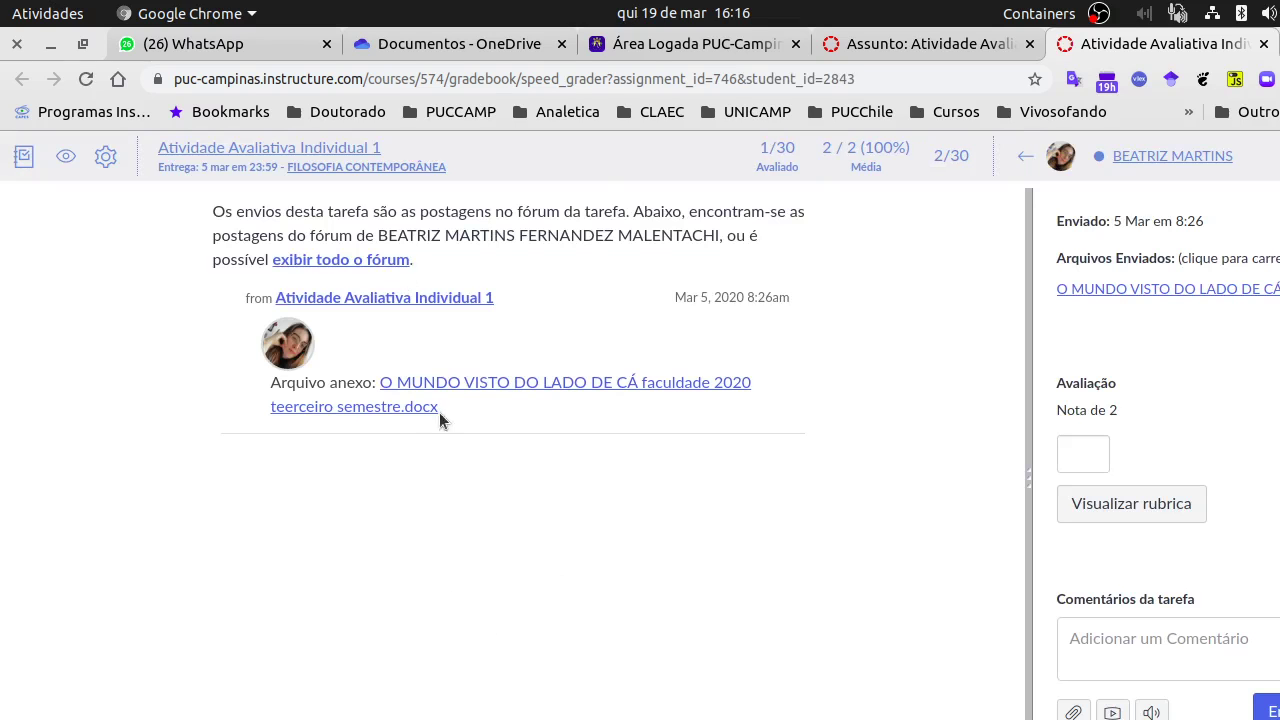
Download the student's attachment O MUNDO VISTO DO LADO DE CÁ faculdade 2020 teerceiro semestre.docx to Downloads and activate the assignment comment field
{"action": "left_click", "coordinate": [385, 413]}
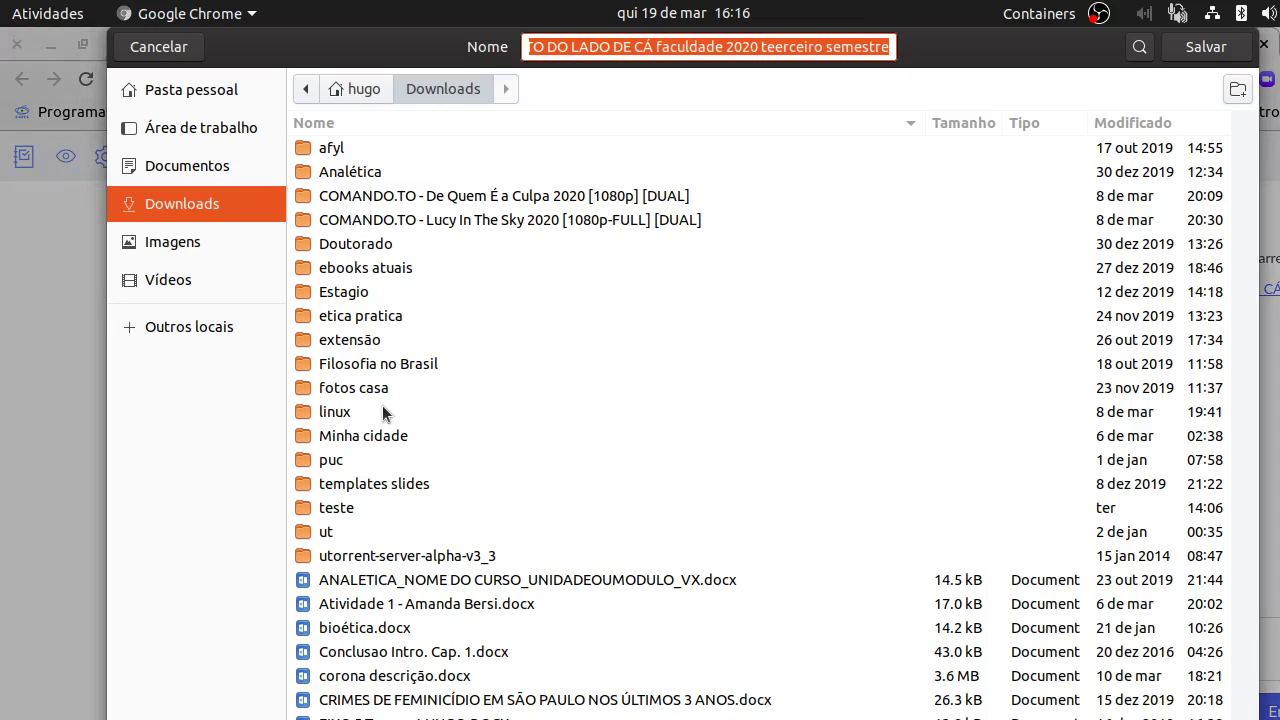
{"action": "left_click", "coordinate": [1195, 55]}
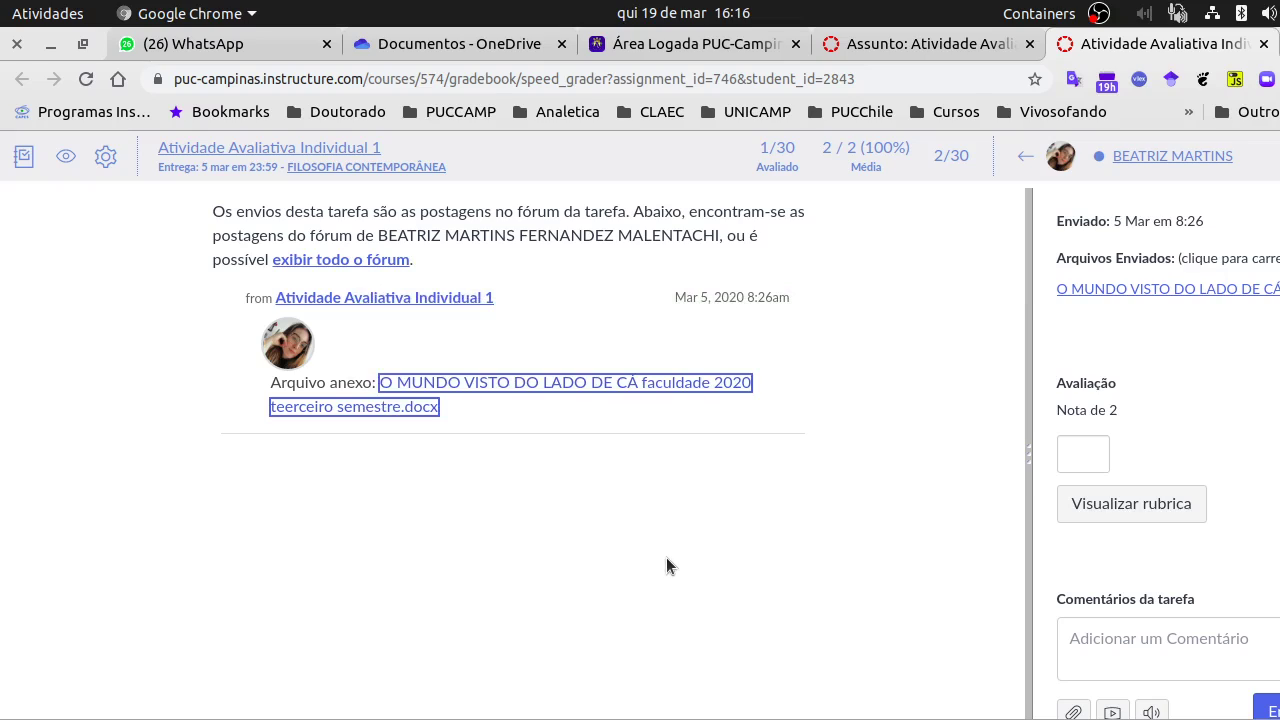
{"action": "left_click", "coordinate": [430, 550]}
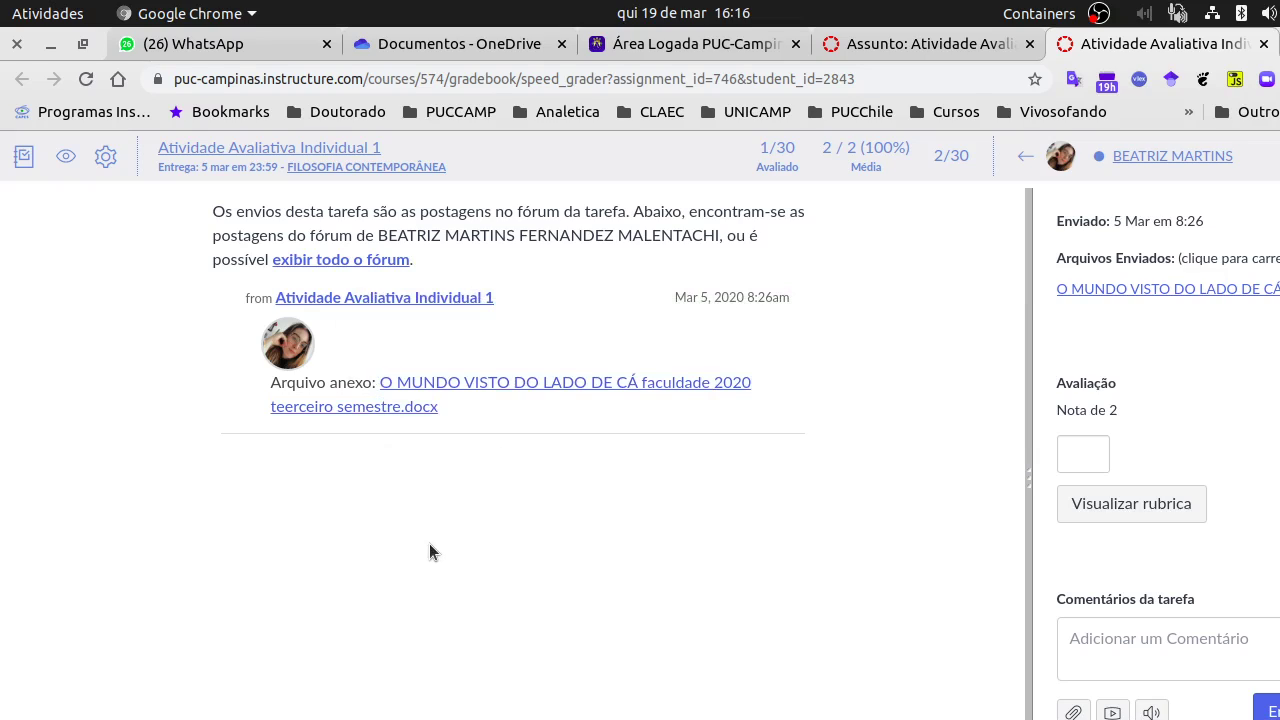
{"action": "scroll", "coordinate": [1183, 478], "scroll_direction": "down", "scroll_amount": 1}
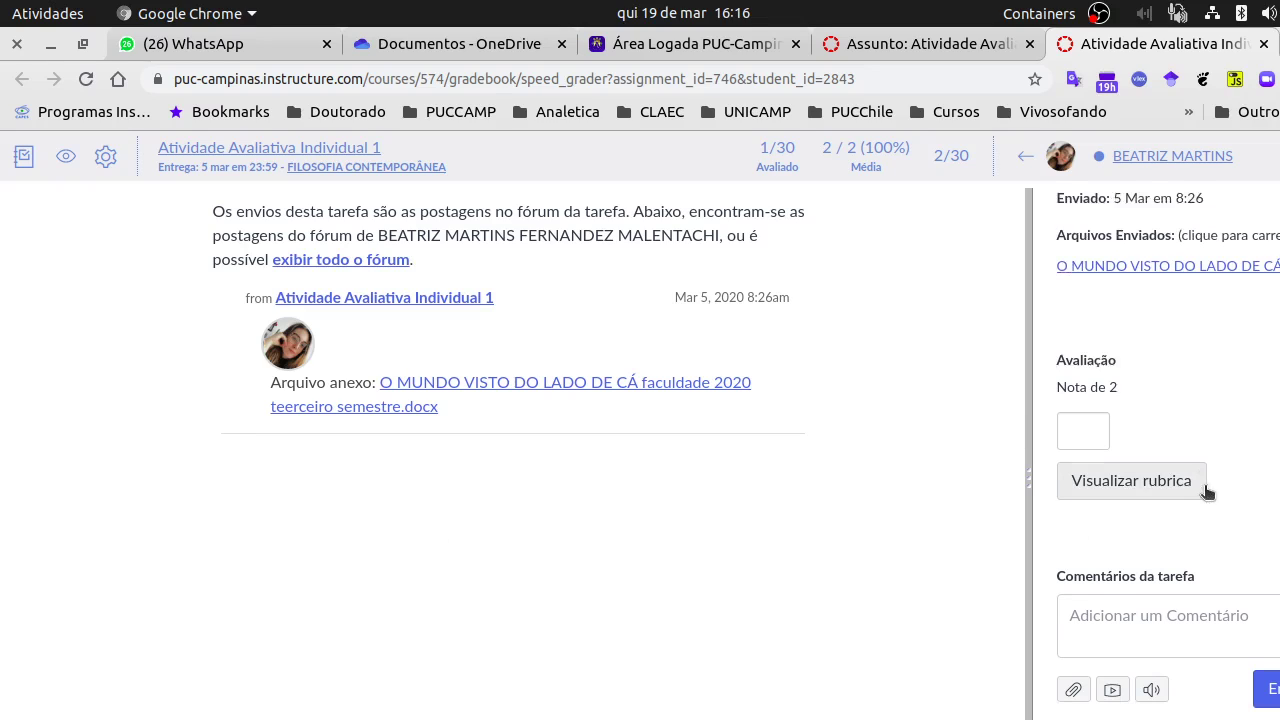
{"action": "left_click", "coordinate": [1129, 622]}
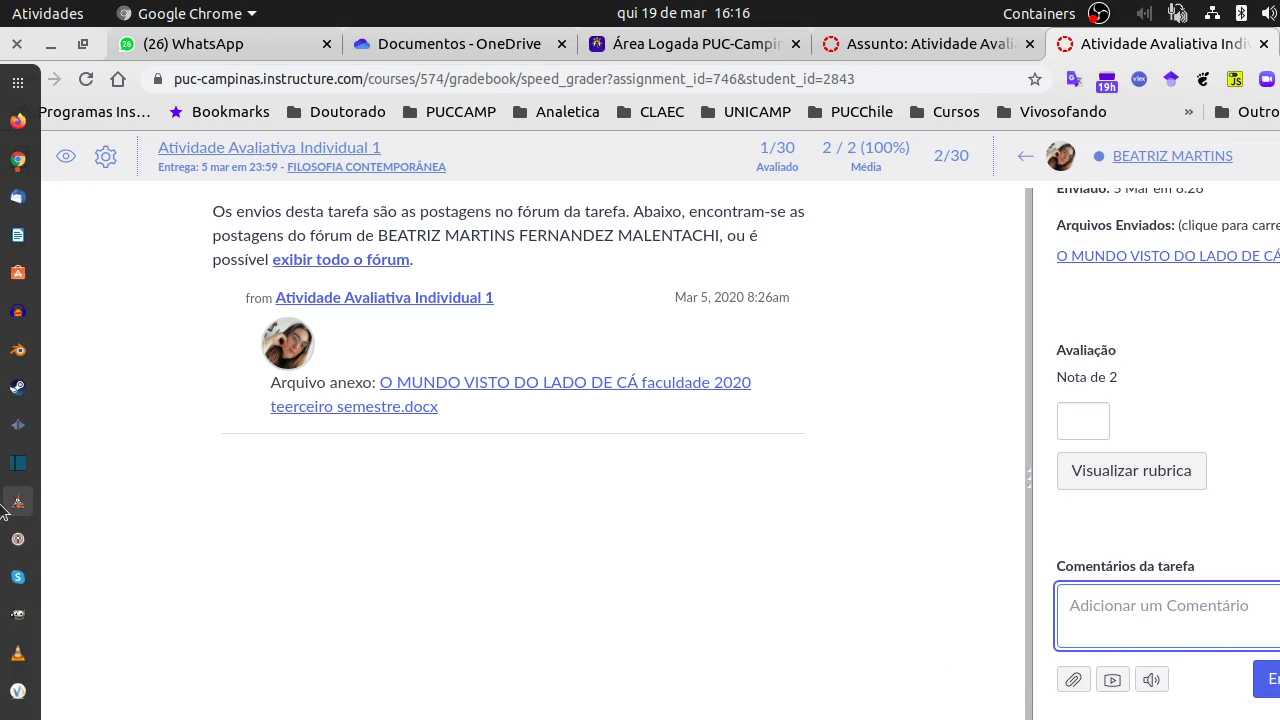
Switch to LibreOffice Writer with the downloaded submission, dismiss the tip of the day and skim the student's text
{"action": "left_click", "coordinate": [22, 498]}
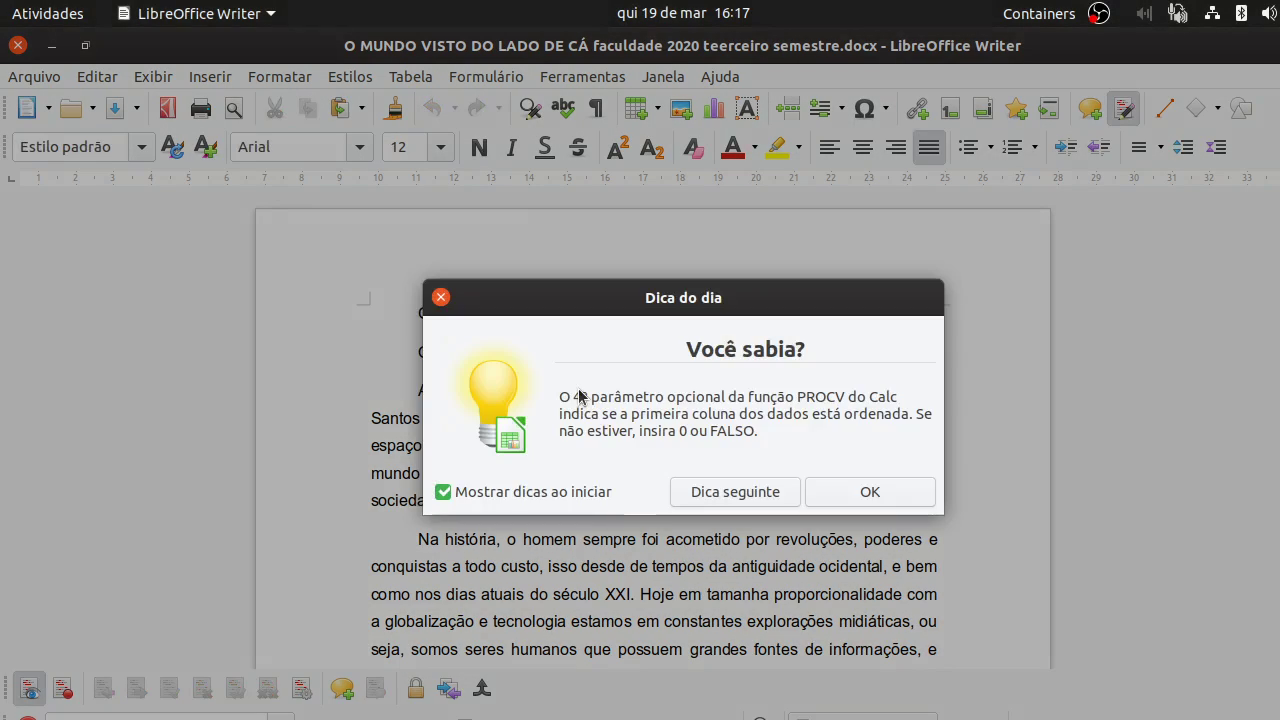
{"action": "left_click", "coordinate": [900, 493]}
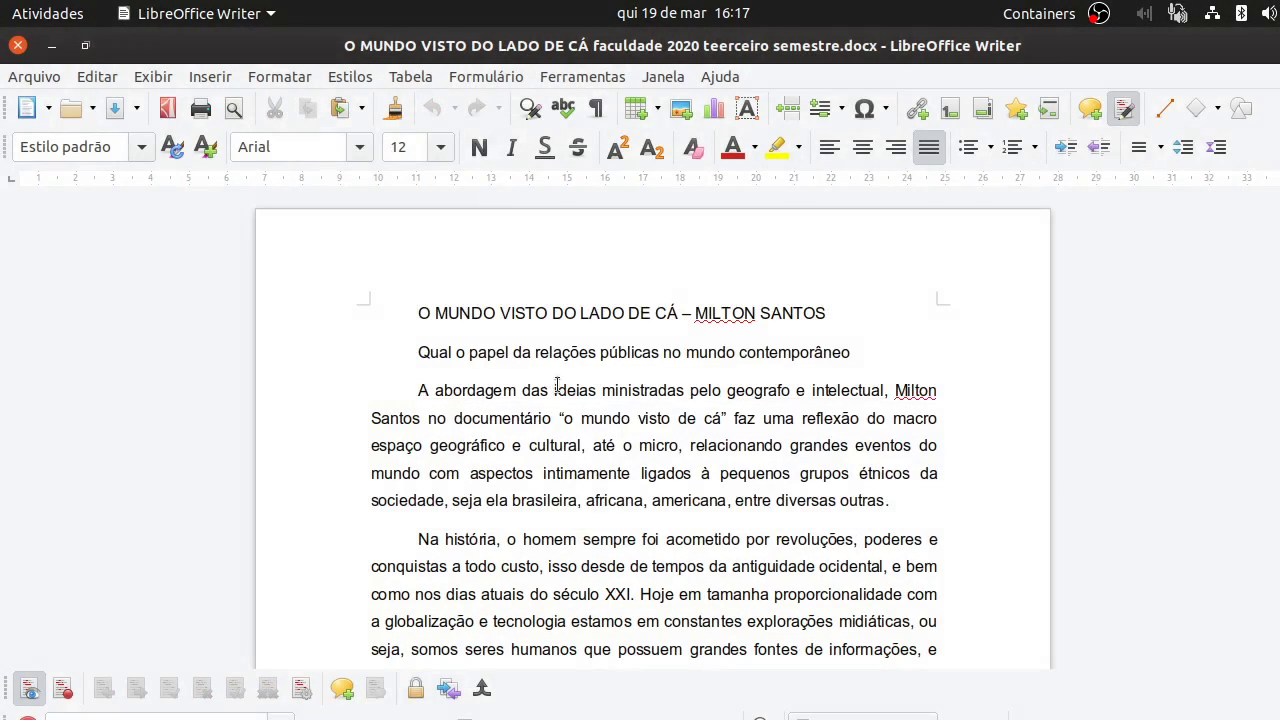
{"action": "scroll", "coordinate": [560, 380], "scroll_direction": "down", "scroll_amount": 15}
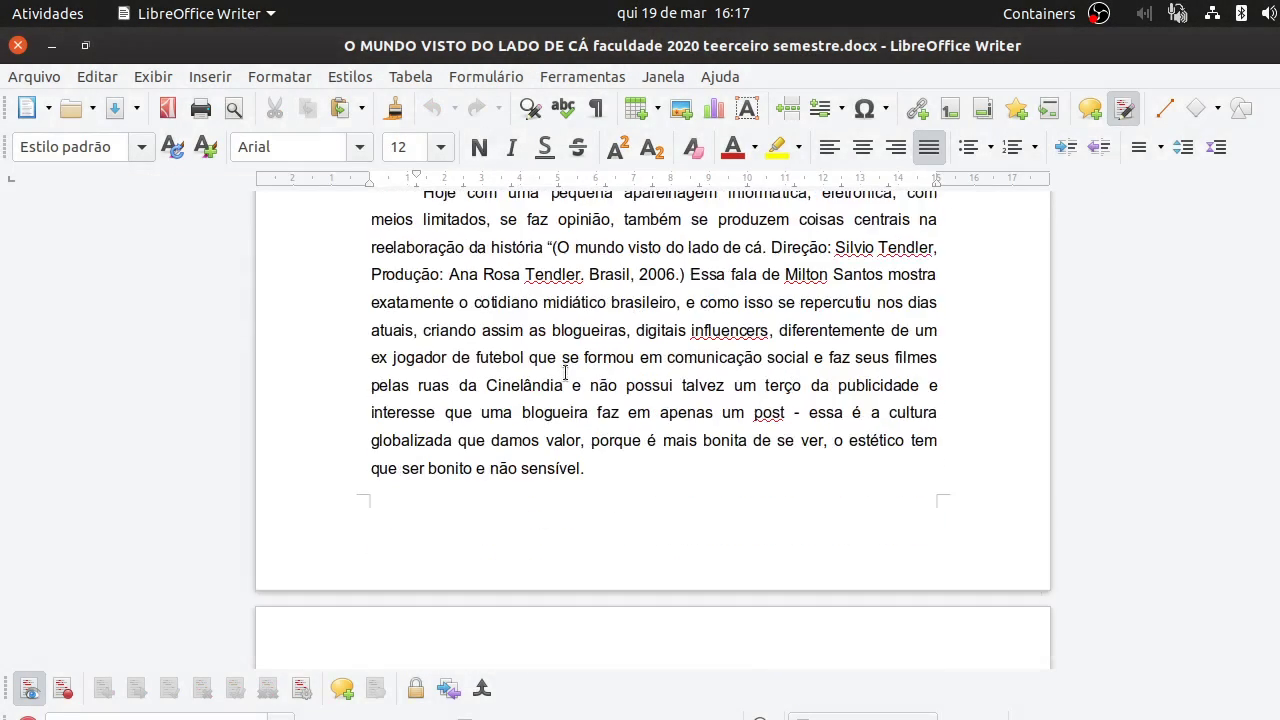
{"action": "scroll", "coordinate": [565, 372], "scroll_direction": "up", "scroll_amount": 15}
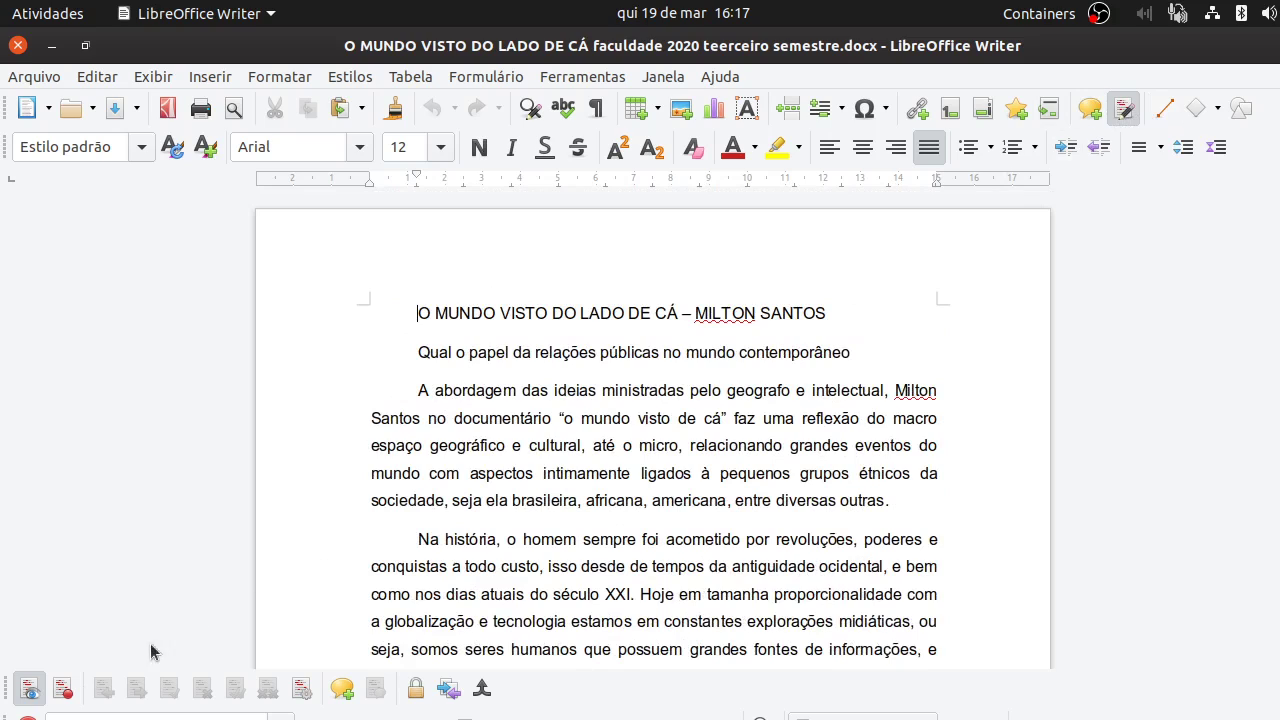
Turn on change recording and add the comment "sasaSAS" to the line Qual o papel da relações públicas no mundo contemporâneo
{"action": "left_click", "coordinate": [63, 697]}
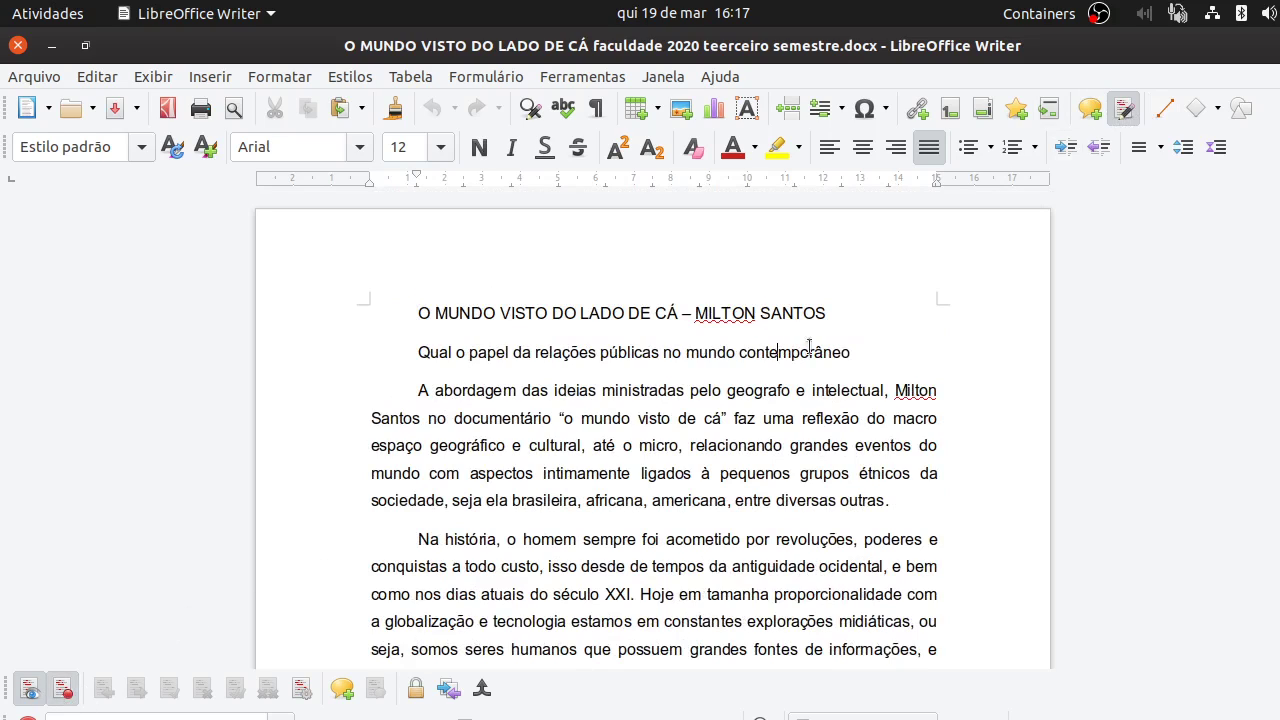
{"action": "left_click", "coordinate": [1090, 108]}
{"action": "type", "text": "sasaS"}
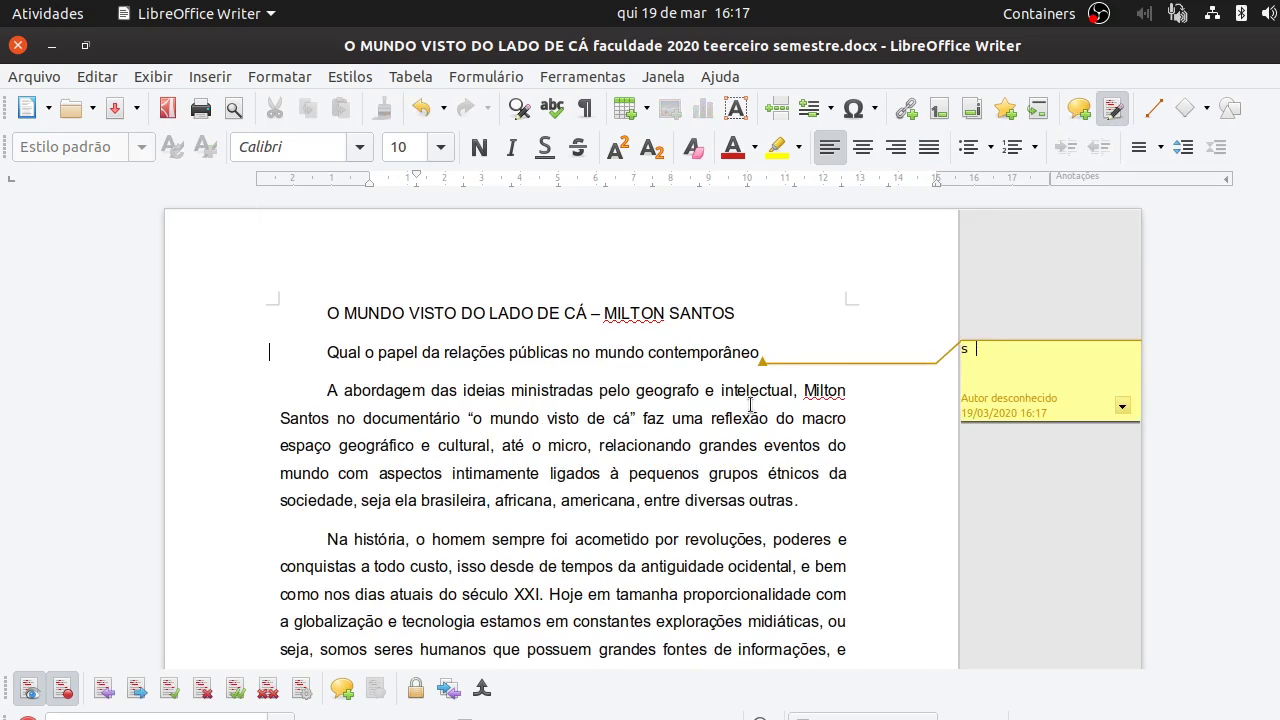
Insert "SA" after ministradas and replace grupos with "AS" as tracked changes, and close the document without saving
{"action": "left_click", "coordinate": [592, 388]}
{"action": "type", "text": "SA"}
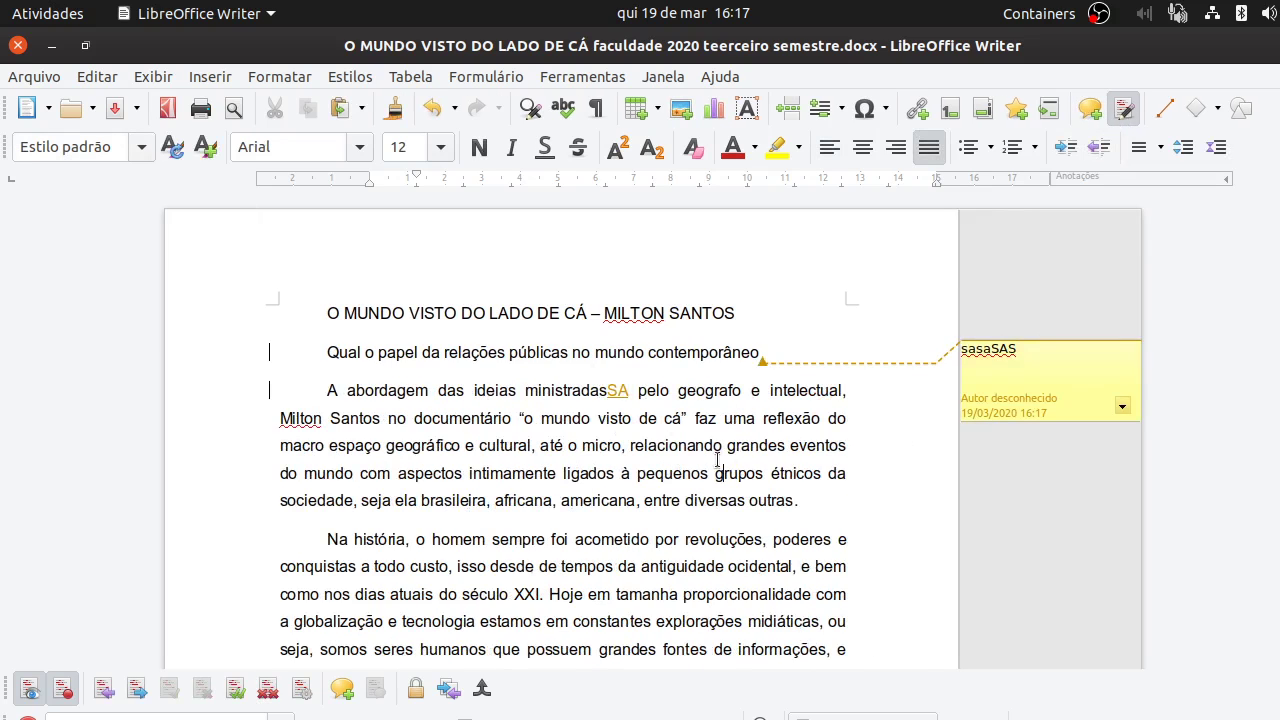
{"action": "double_click", "coordinate": [725, 473]}
{"action": "type", "text": "AS"}
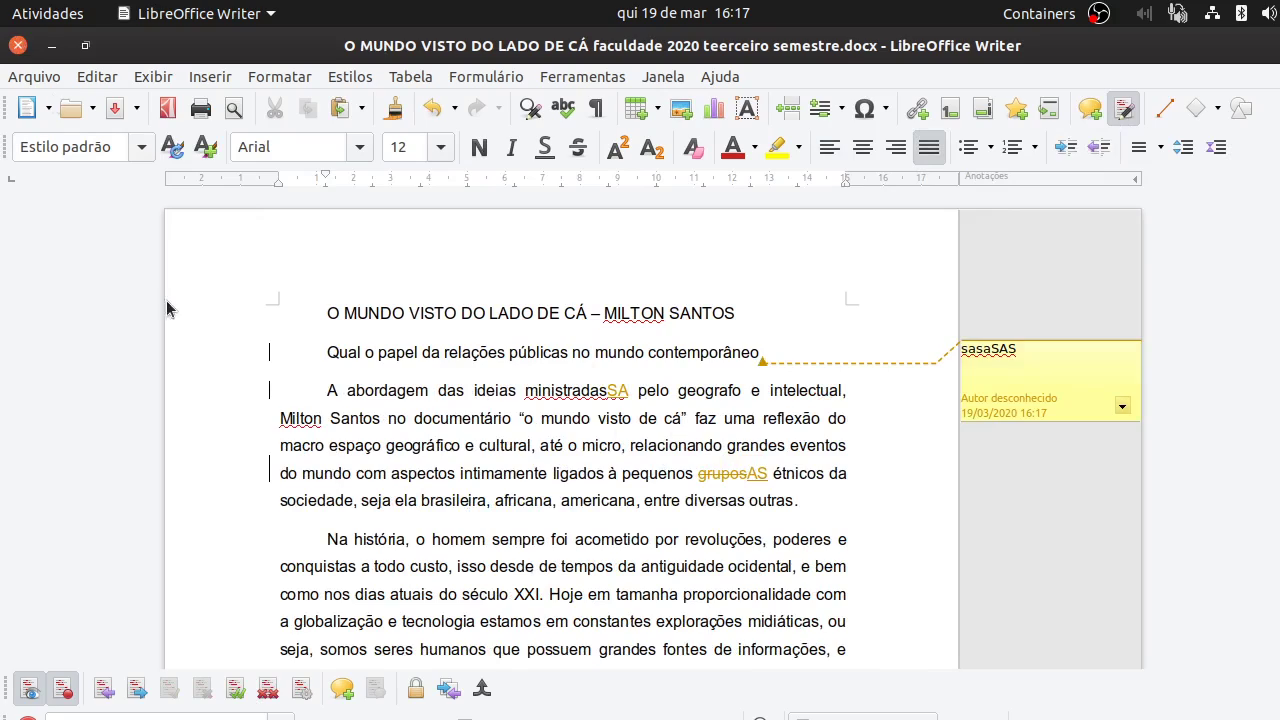
{"action": "key", "text": "ctrl+w"}
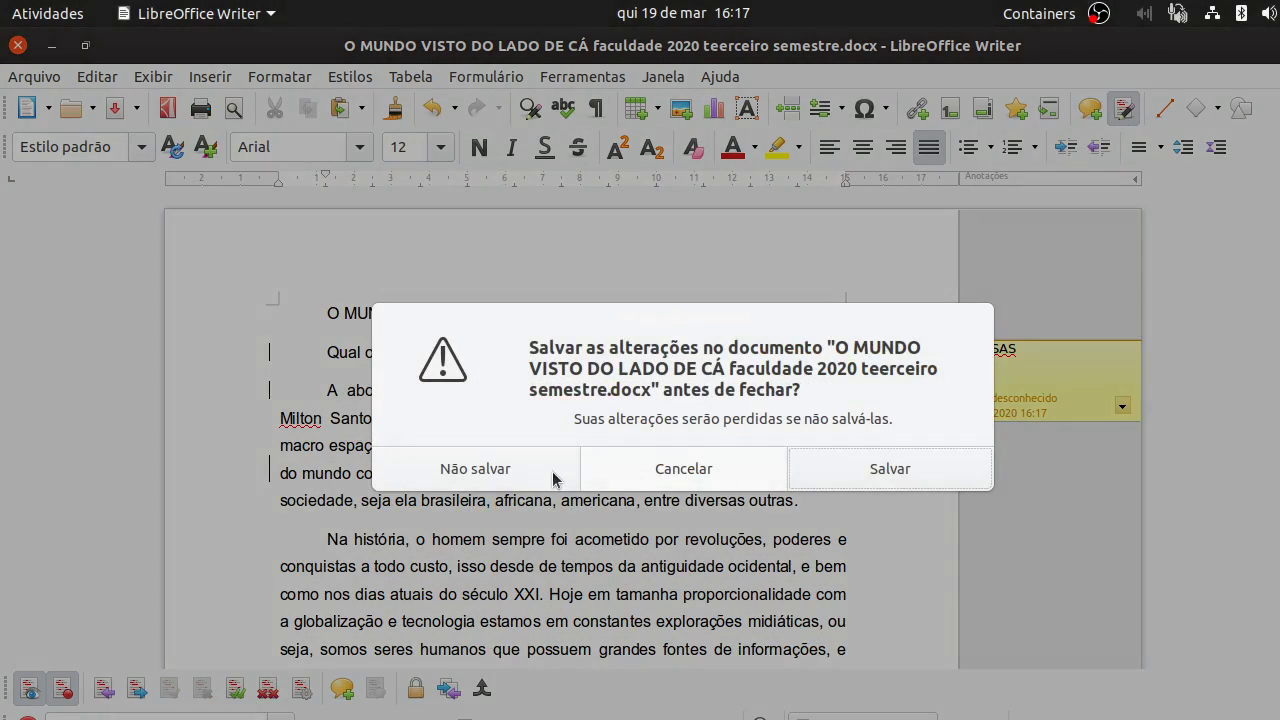
{"action": "left_click", "coordinate": [512, 468]}
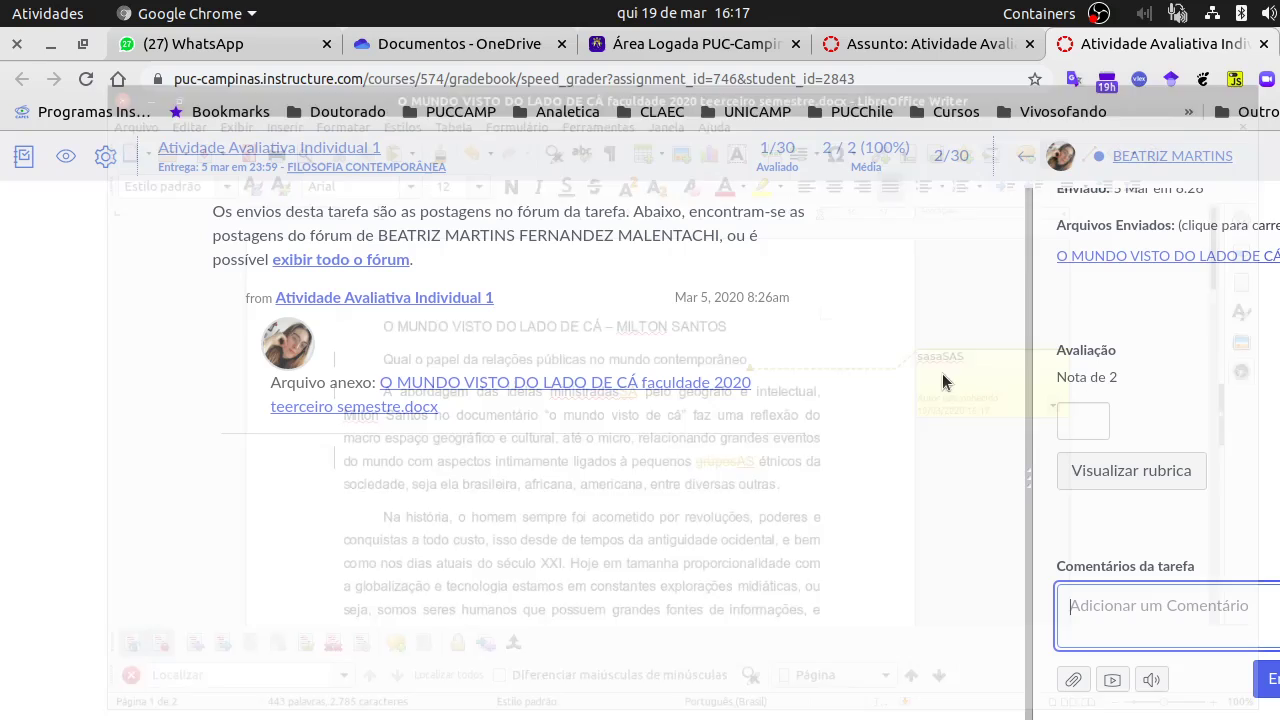
Go over the submission's grade and comment fields in SpeedGrader and open the rubric Alguma rubrica
{"action": "left_click", "coordinate": [1079, 417]}
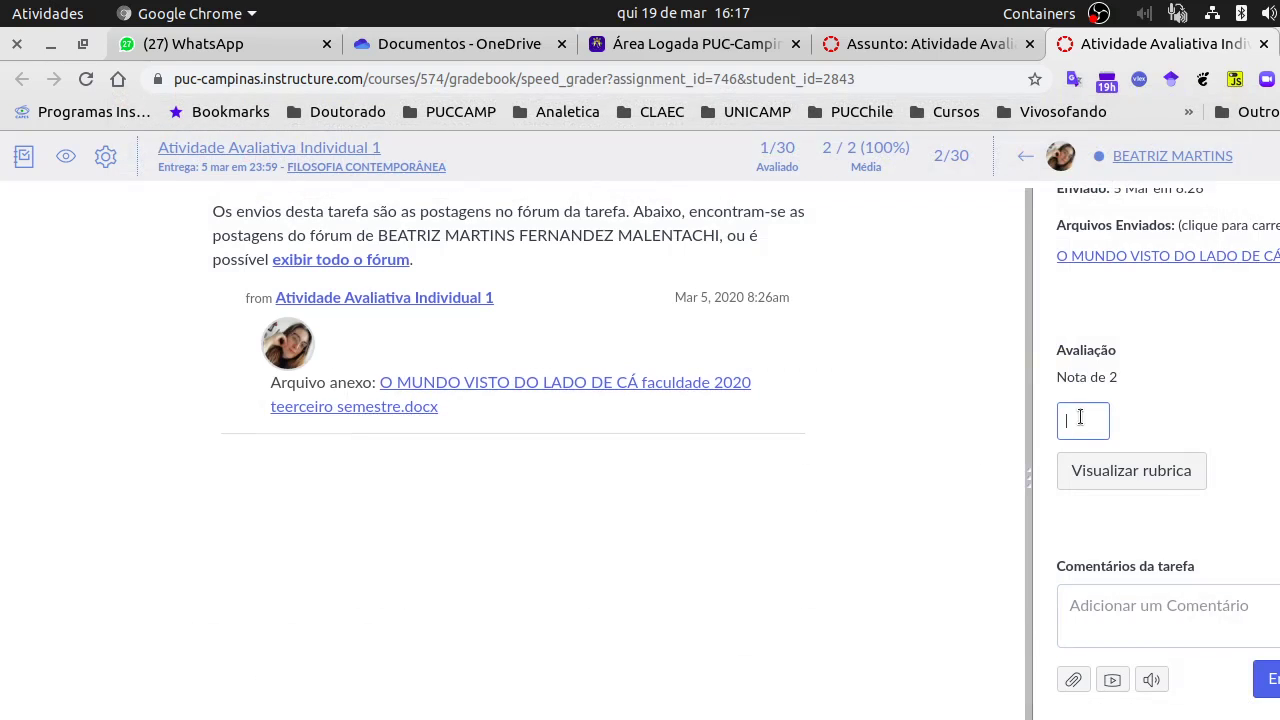
{"action": "left_click", "coordinate": [1182, 630]}
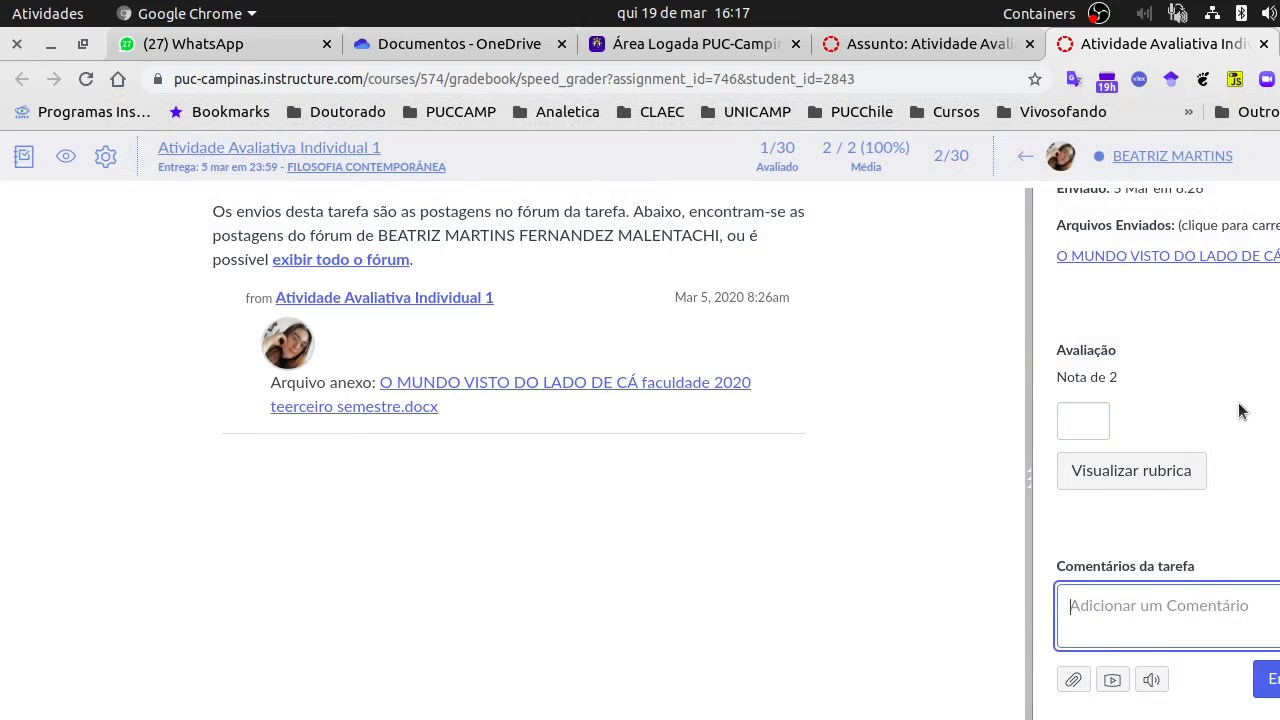
{"action": "left_click", "coordinate": [1130, 470]}
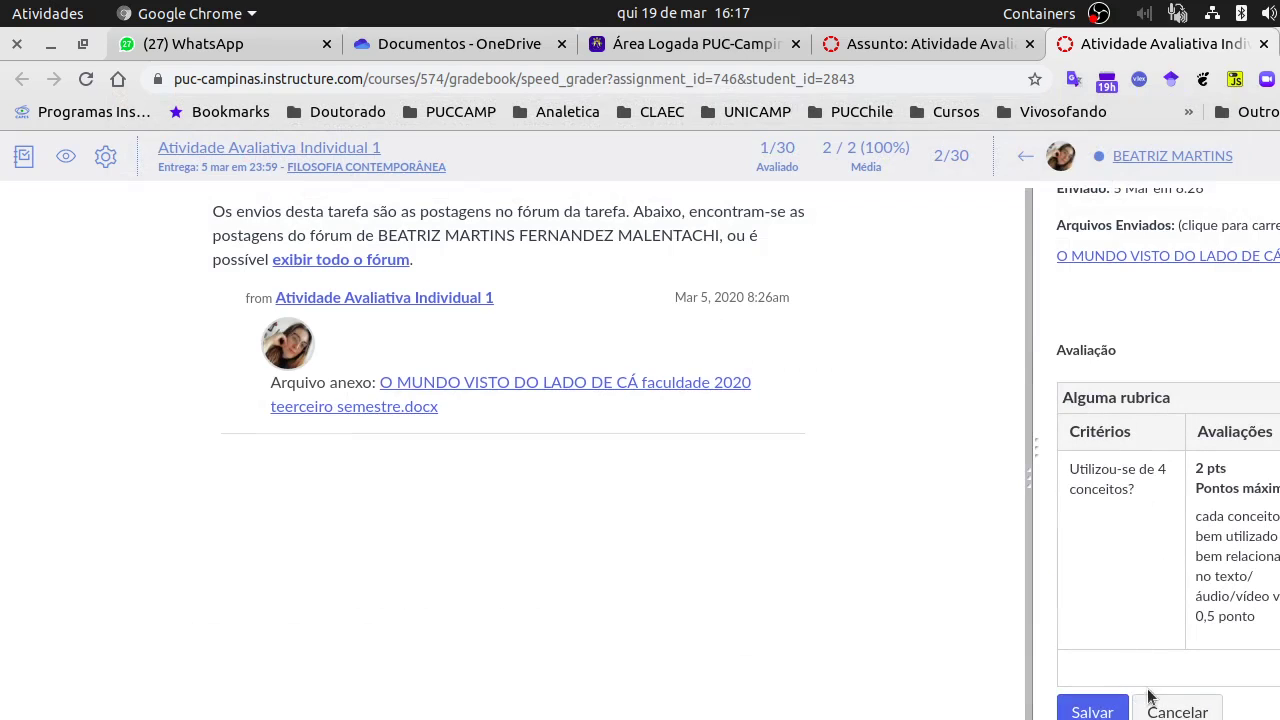
Try the ratings for the rubric criterion Utilizou-se de 4 conceitos? and select 2 pts, Pontos máximos
{"action": "left_click", "coordinate": [1198, 495]}
{"action": "scroll", "coordinate": [1166, 450], "scroll_direction": "right", "scroll_amount": 1}
{"action": "scroll", "coordinate": [1133, 253], "scroll_direction": "right", "scroll_amount": 5}
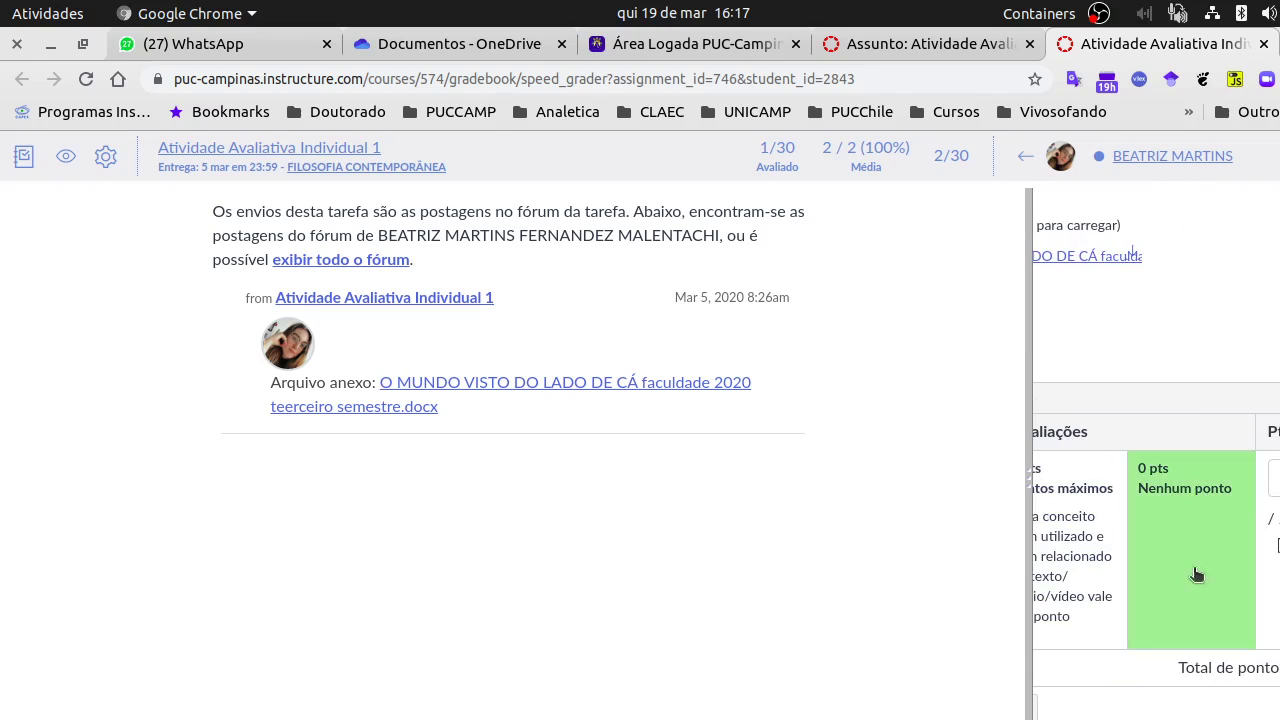
{"action": "left_click", "coordinate": [1070, 580]}
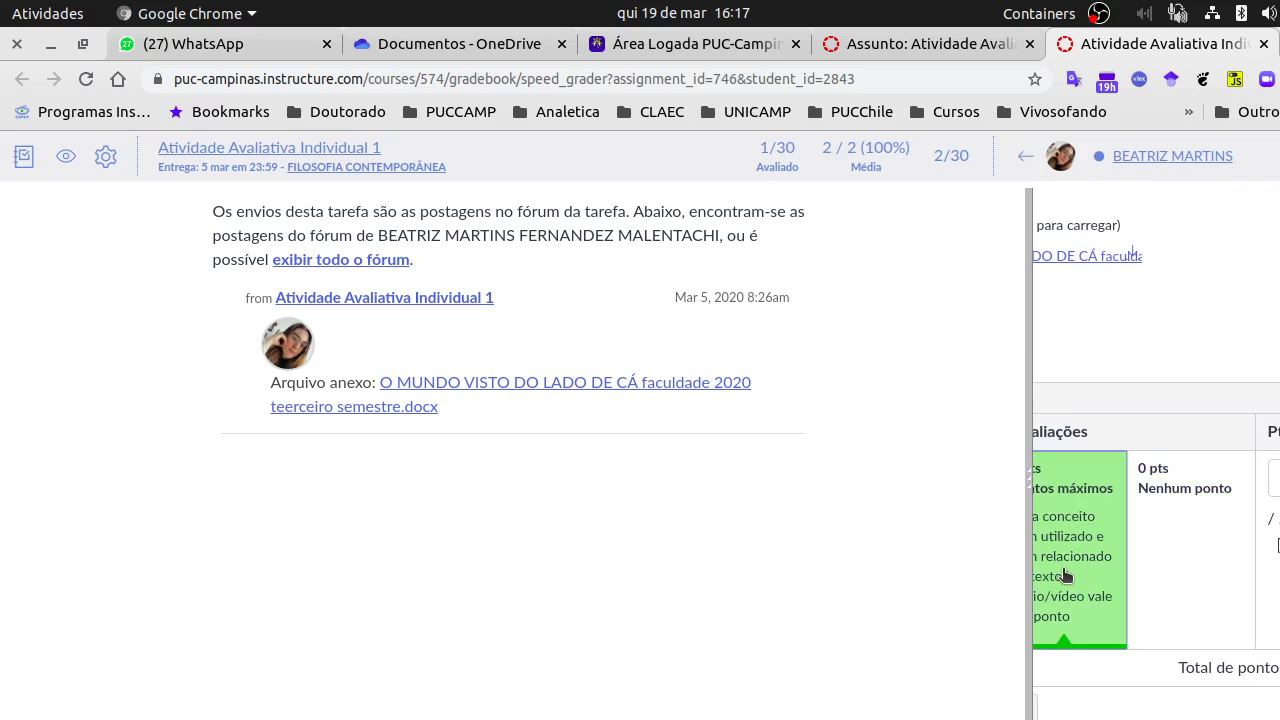
{"action": "scroll", "coordinate": [1173, 540], "scroll_direction": "left", "scroll_amount": 5}
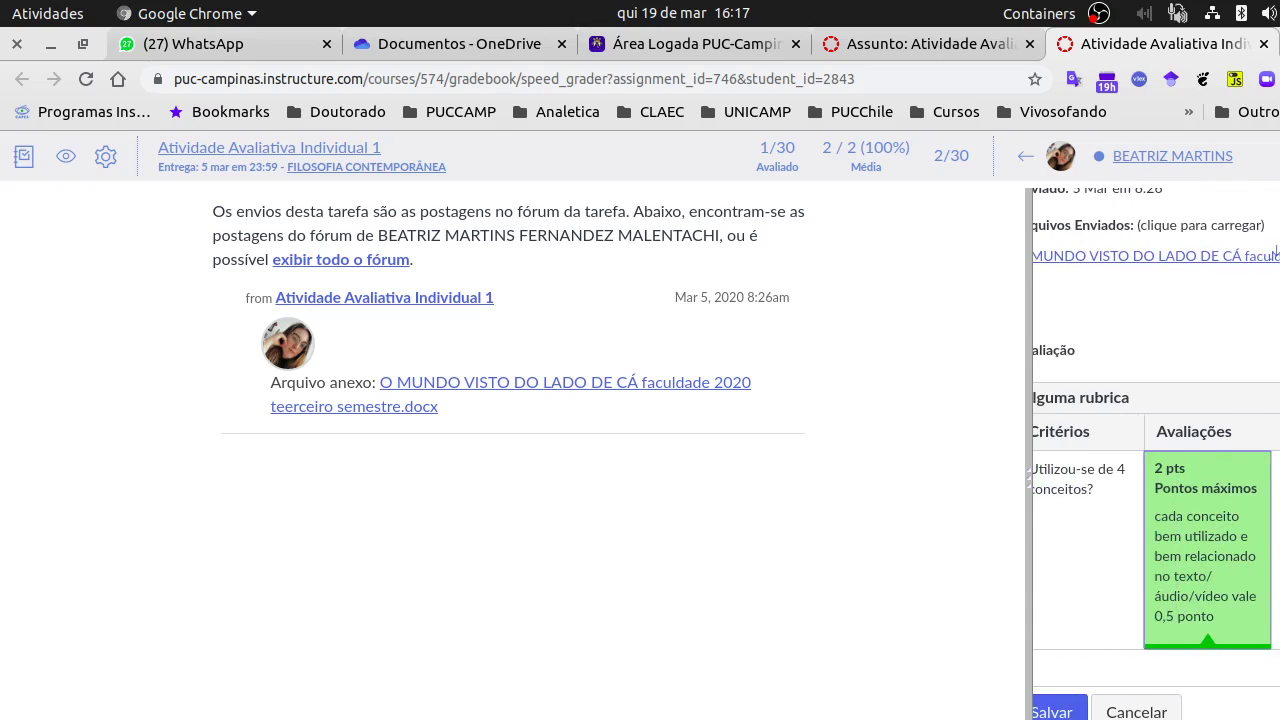
{"action": "scroll", "coordinate": [1173, 540], "scroll_direction": "right", "scroll_amount": 5}
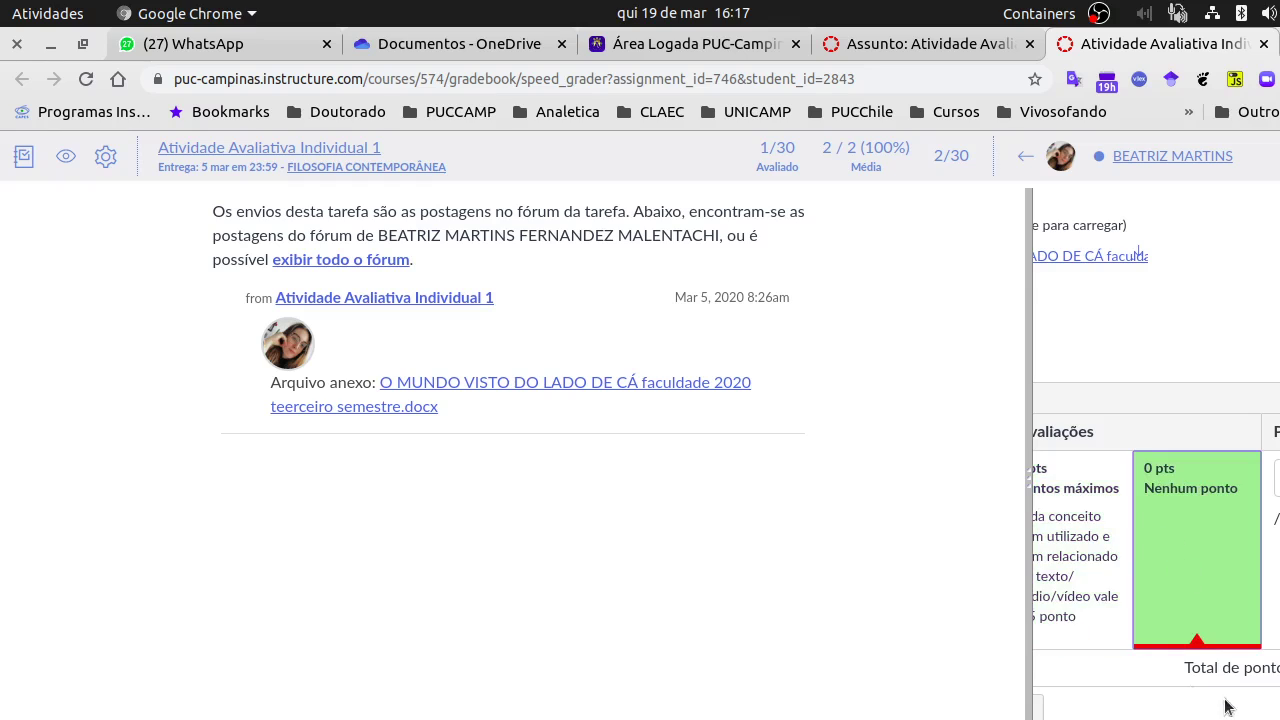
{"action": "scroll", "coordinate": [1138, 252], "scroll_direction": "left", "scroll_amount": 5}
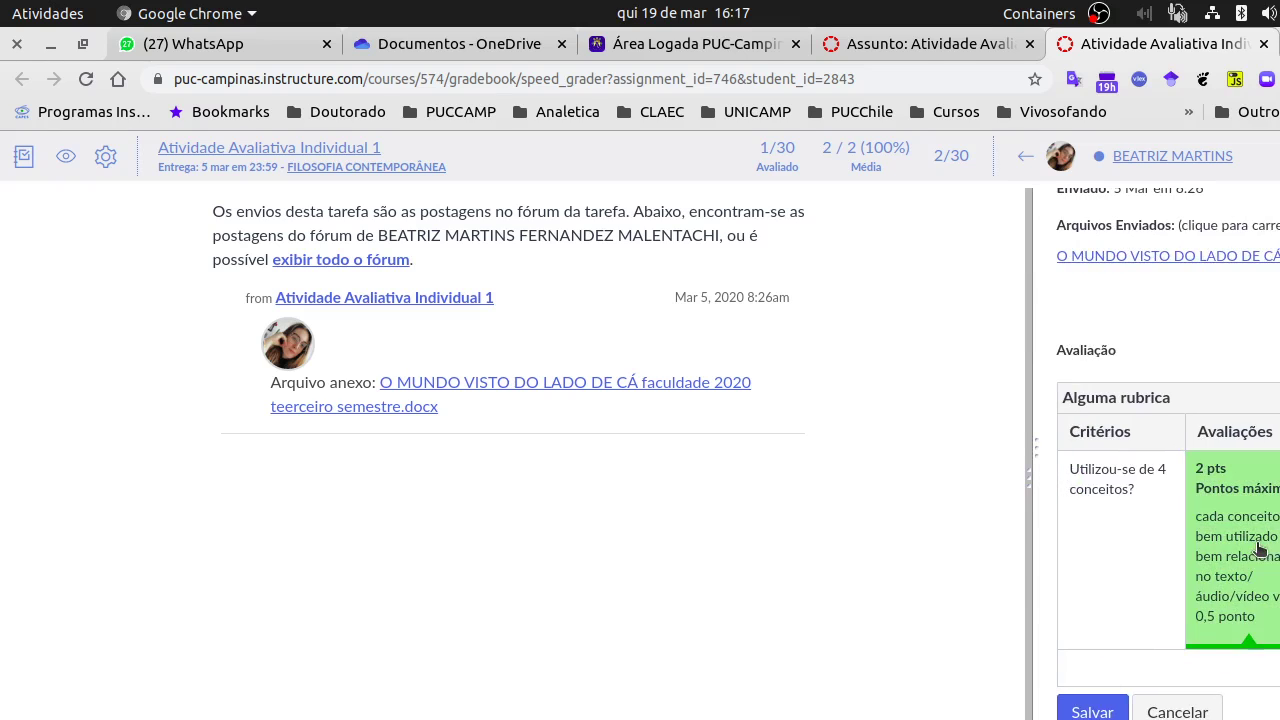
{"action": "scroll", "coordinate": [1133, 252], "scroll_direction": "right", "scroll_amount": 4}
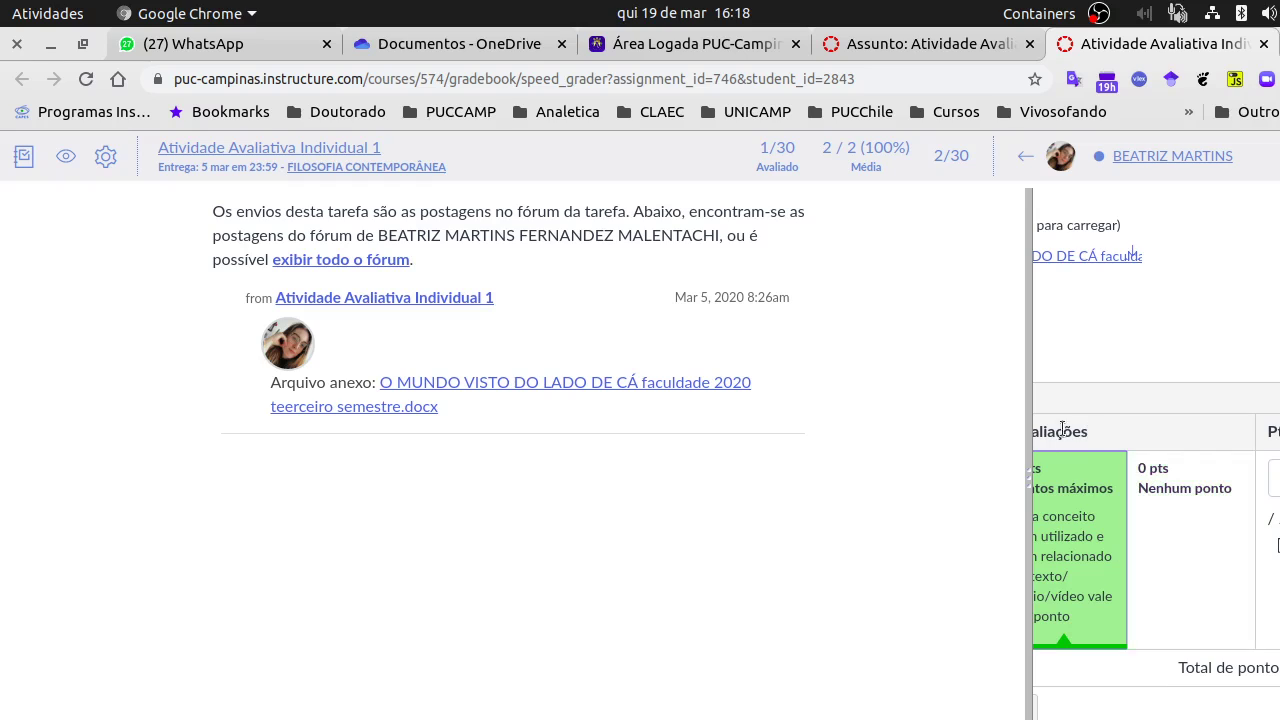
Try the 0 pts, Nenhum ponto and 2 pts, Pontos máximos ratings for the rubric criterion, and cancel the rubric assessment
{"action": "scroll", "coordinate": [1133, 252], "scroll_direction": "left", "scroll_amount": 5}
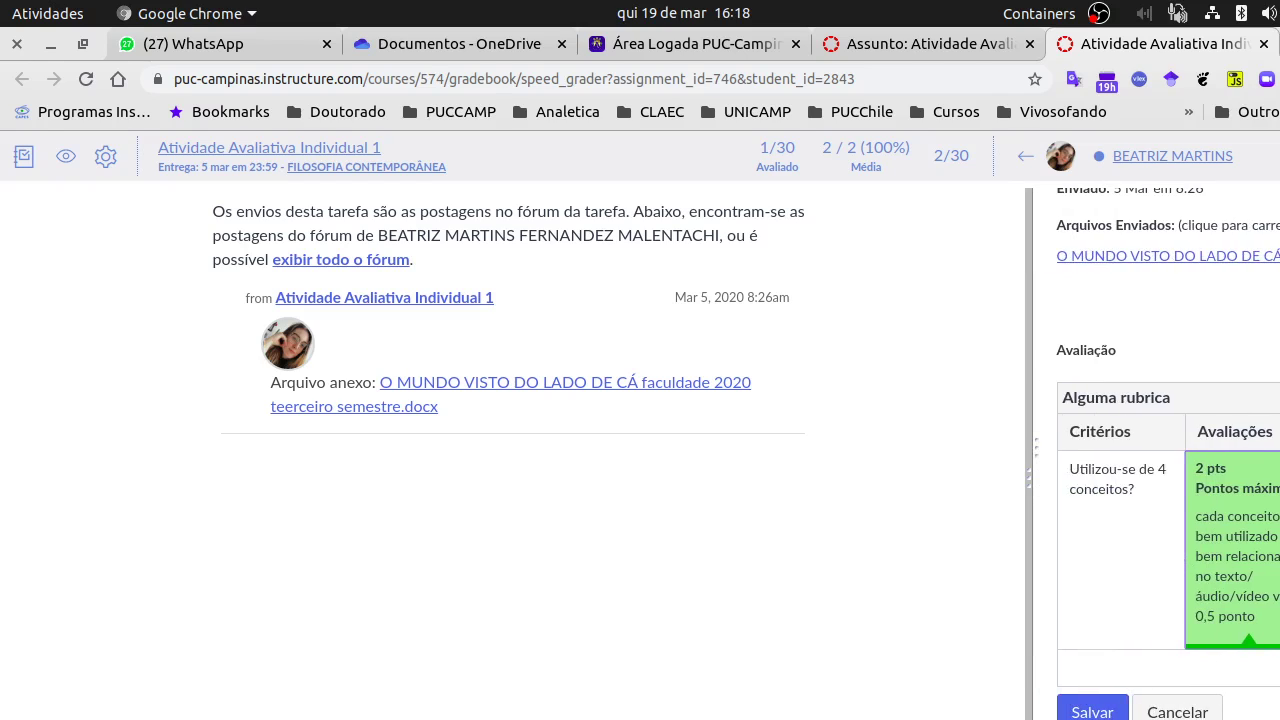
{"action": "scroll", "coordinate": [1156, 550], "scroll_direction": "right", "scroll_amount": 5}
{"action": "left_click", "coordinate": [1199, 544]}
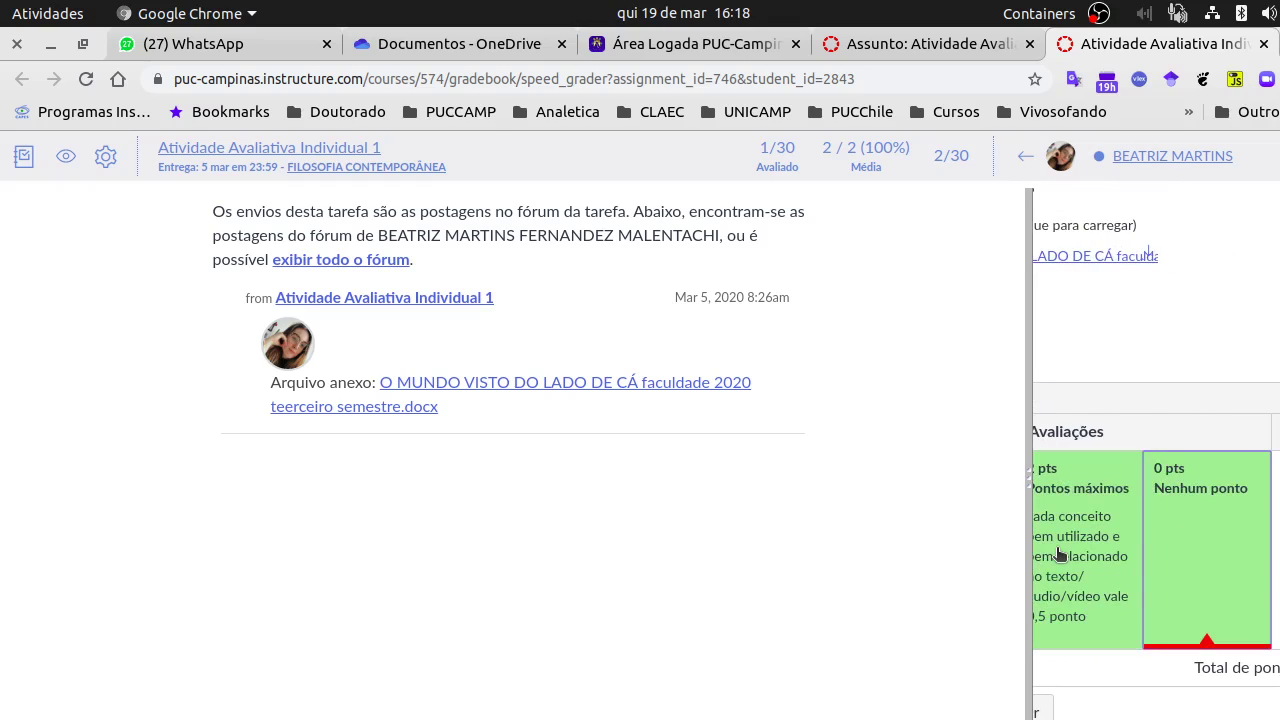
{"action": "left_click", "coordinate": [1090, 558]}
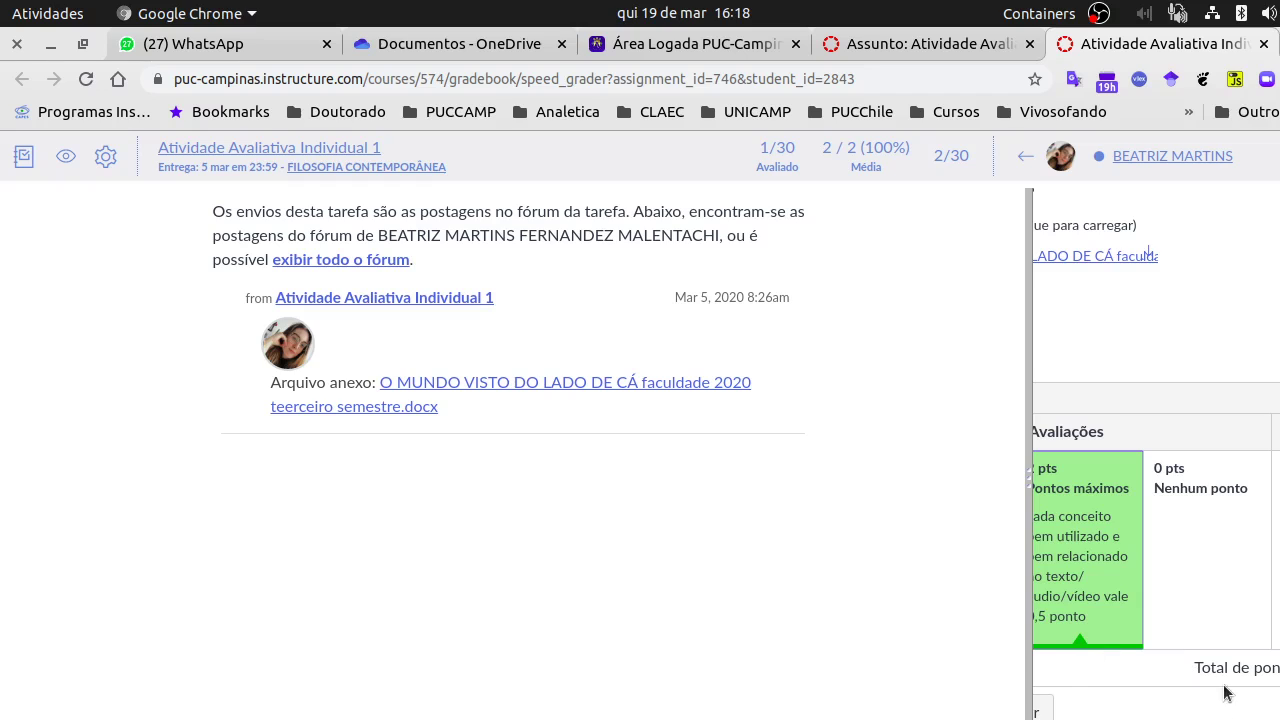
{"action": "scroll", "coordinate": [1148, 254], "scroll_direction": "left", "scroll_amount": 5}
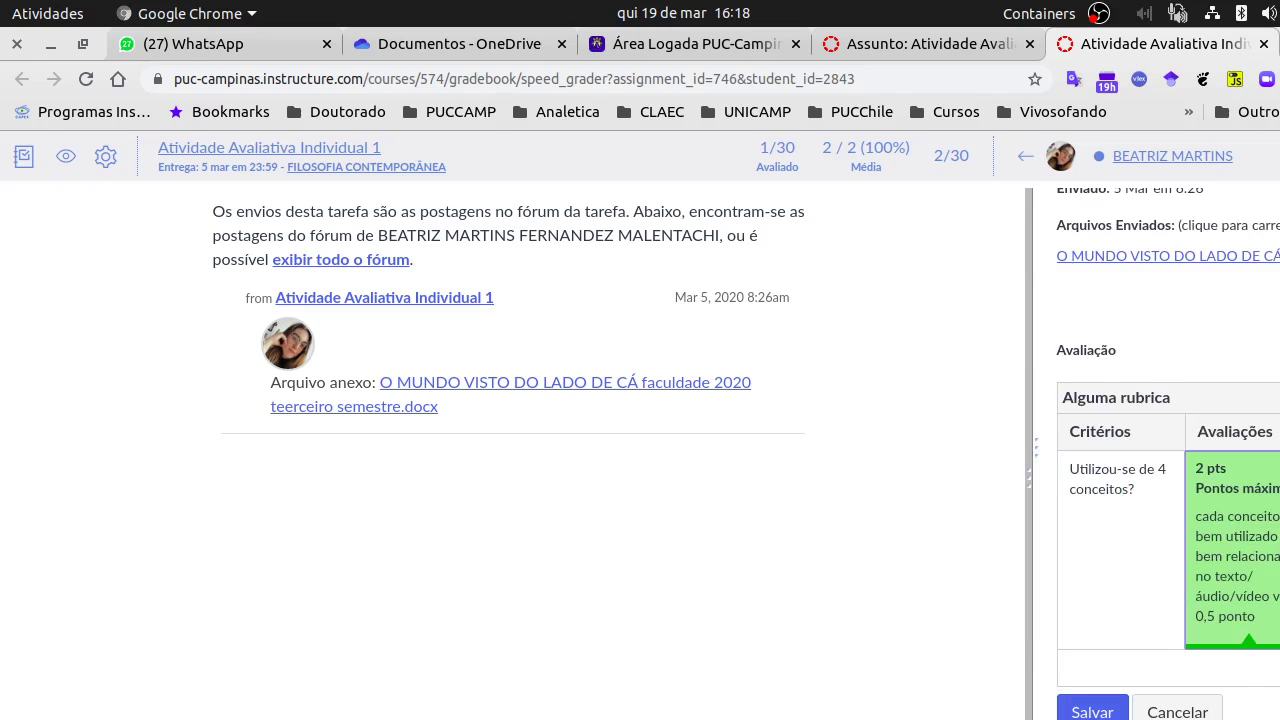
{"action": "left_click", "coordinate": [1185, 711]}
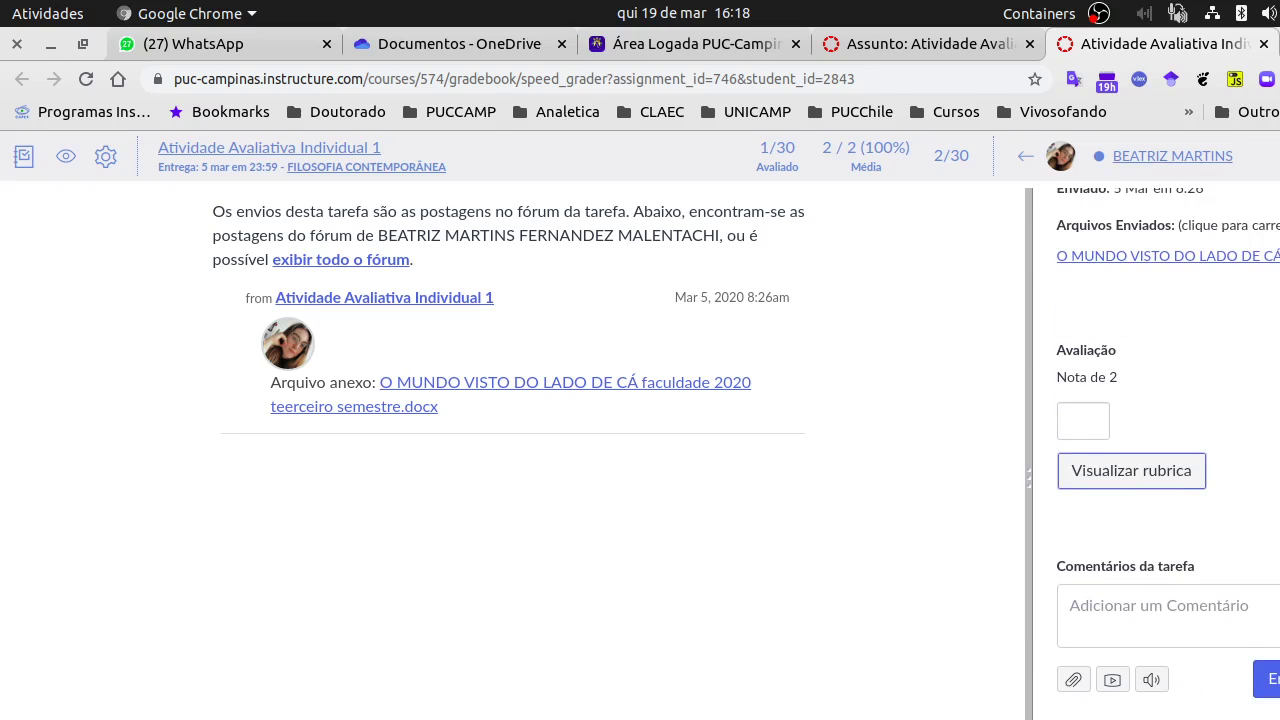
Advance two students to submission 4/30 and save its attachment Atividade Avaliativa Individual 1-1.pdf to Downloads
{"action": "key", "text": "k"}
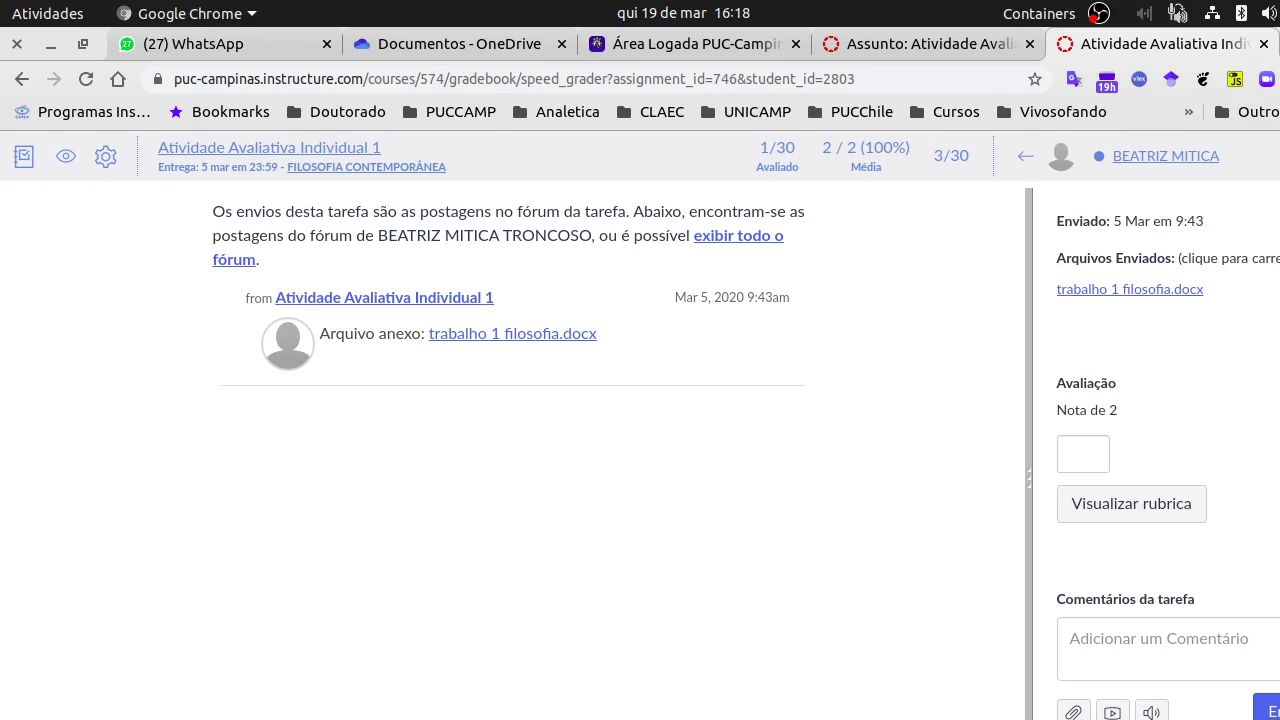
{"action": "key", "text": "k"}
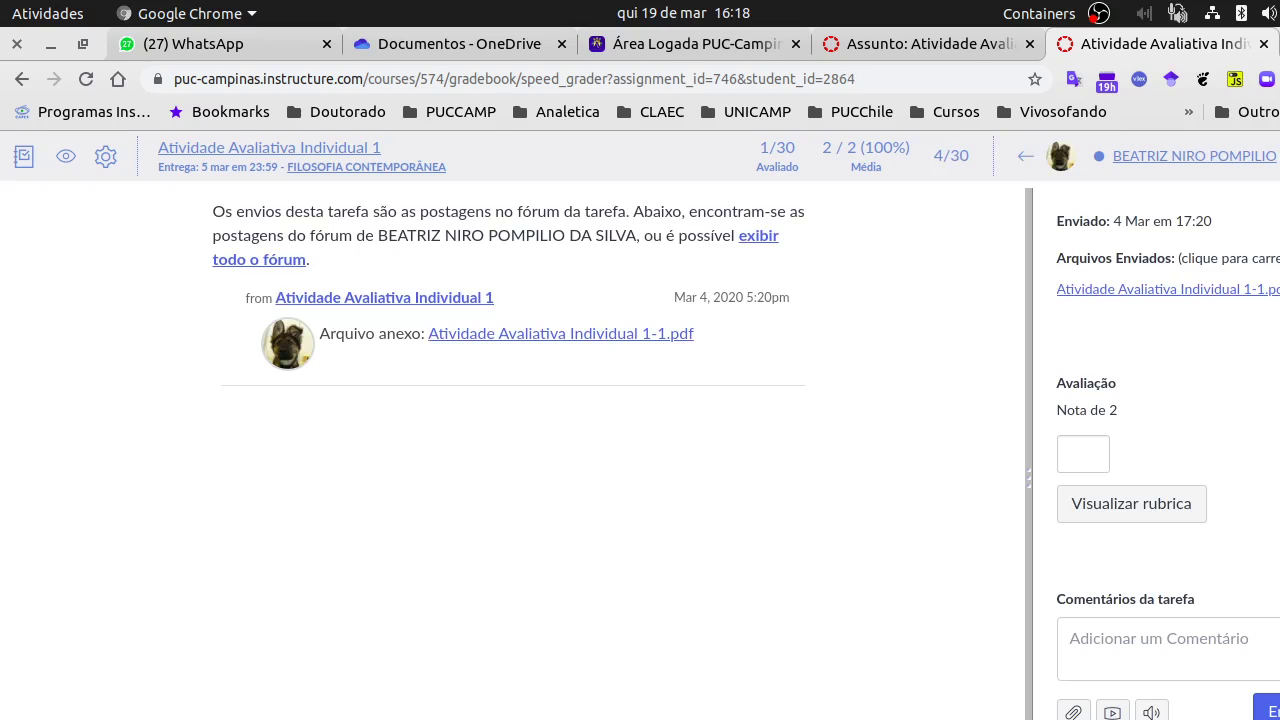
{"action": "left_click", "coordinate": [550, 335]}
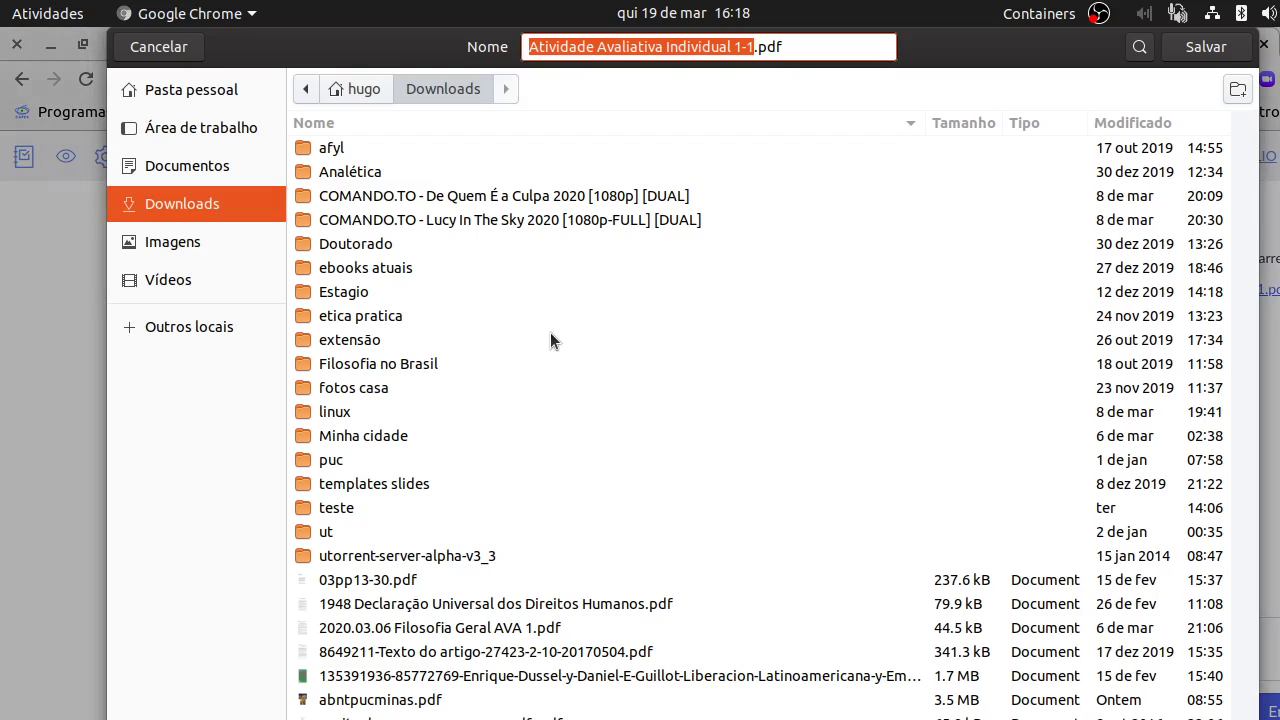
{"action": "left_click", "coordinate": [1207, 50]}
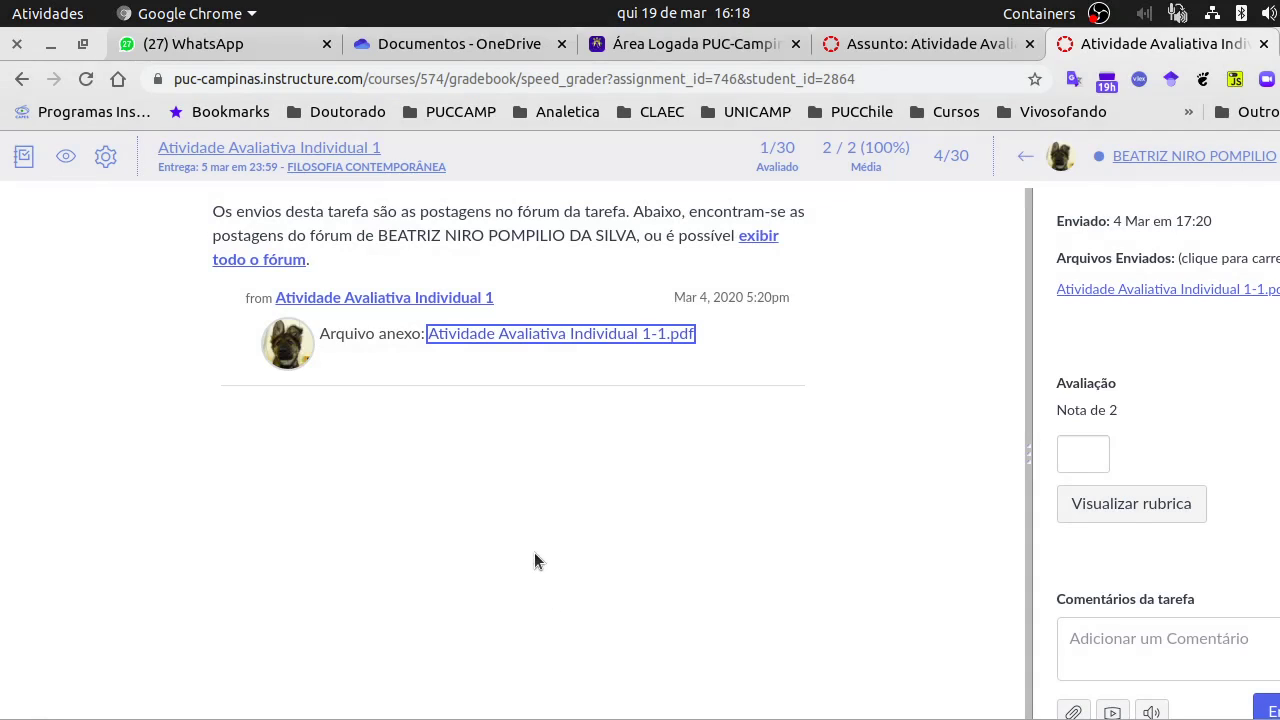
{"action": "left_click", "coordinate": [534, 561]}
Display the whole assignment forum within the submission view and look through the assignment instructions and student posts
{"action": "left_click", "coordinate": [758, 238]}
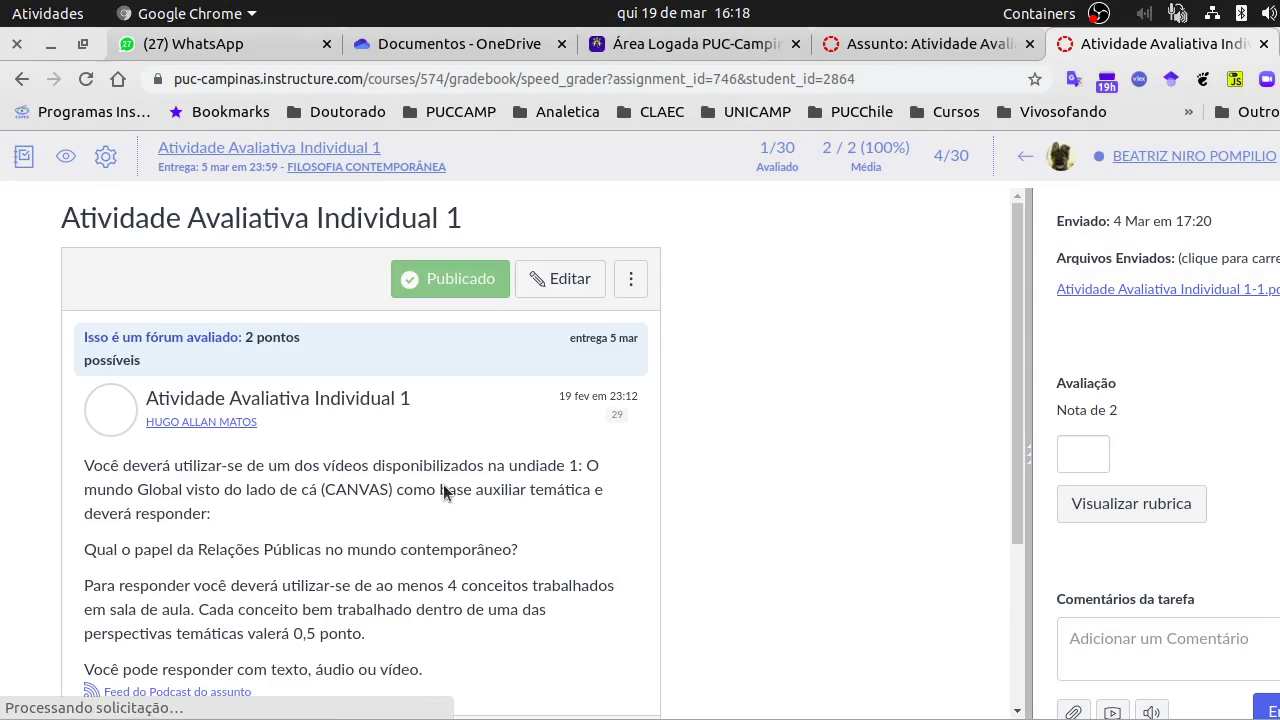
{"action": "scroll", "coordinate": [477, 466], "scroll_direction": "down", "scroll_amount": 7}
{"action": "scroll", "coordinate": [543, 463], "scroll_direction": "down", "scroll_amount": 13}
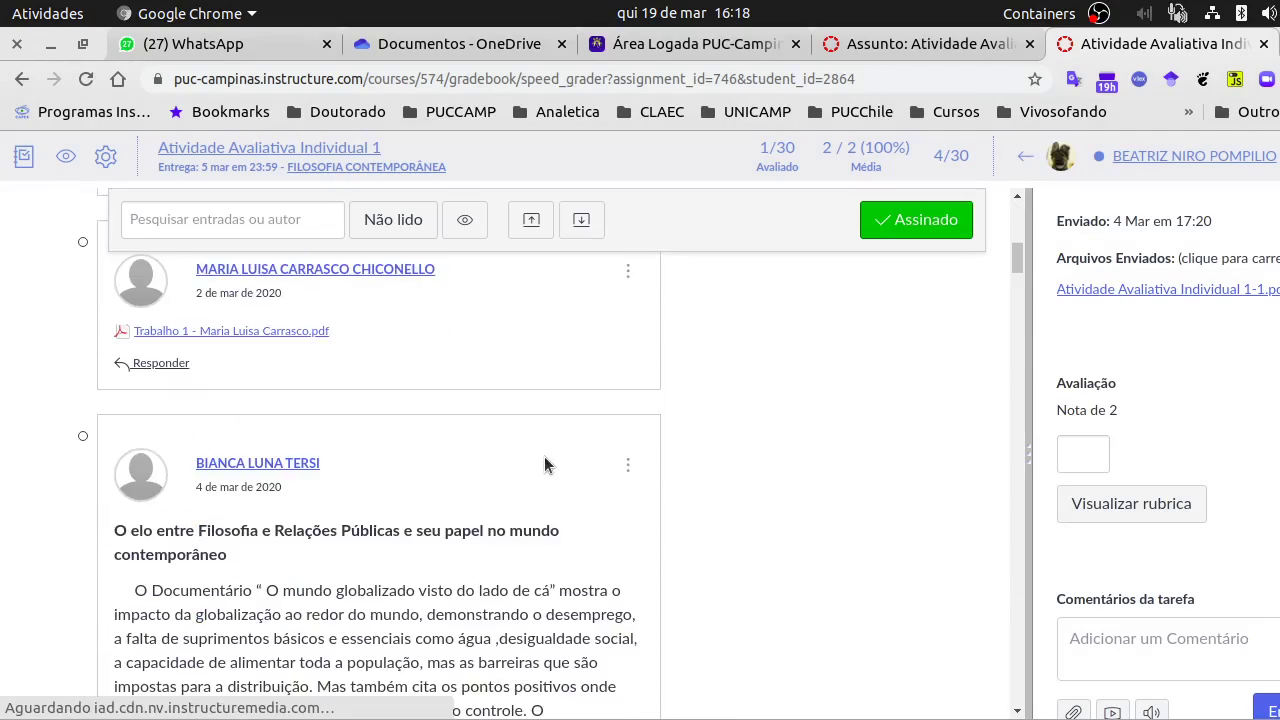
{"action": "scroll", "coordinate": [554, 480], "scroll_direction": "down", "scroll_amount": 4}
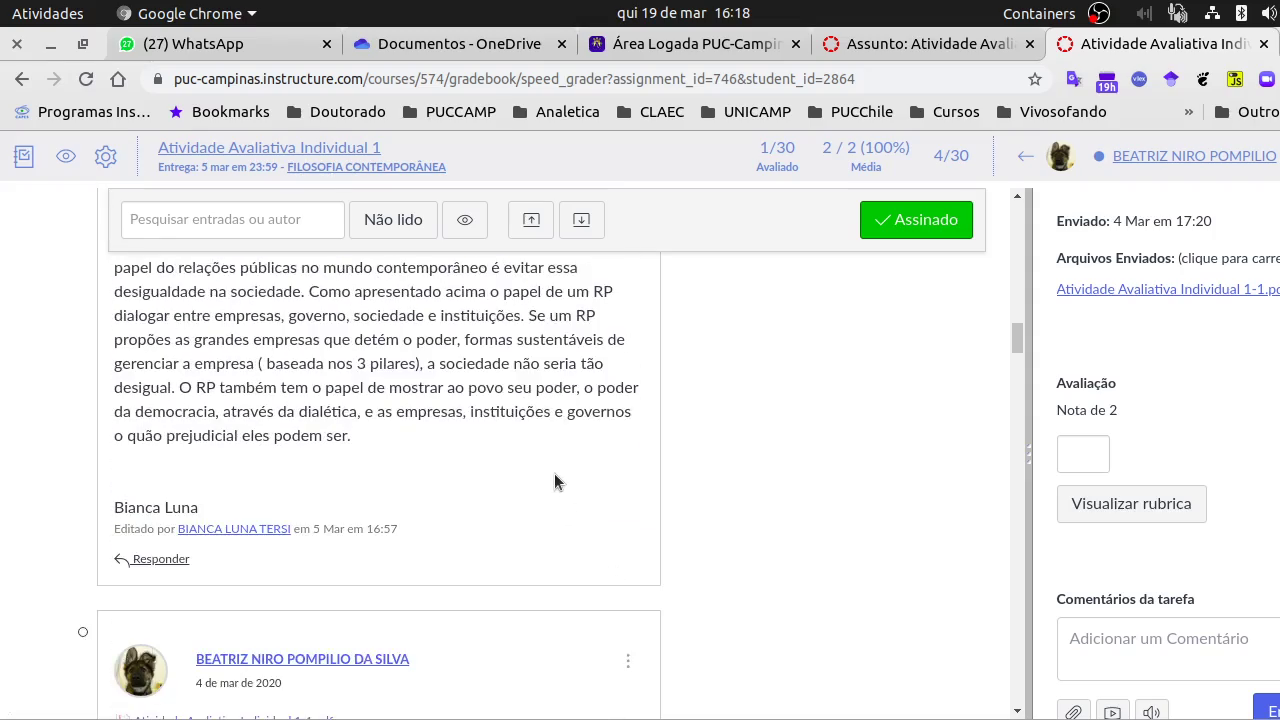
{"action": "scroll", "coordinate": [555, 475], "scroll_direction": "up", "scroll_amount": 16}
{"action": "scroll", "coordinate": [556, 473], "scroll_direction": "up", "scroll_amount": 10}
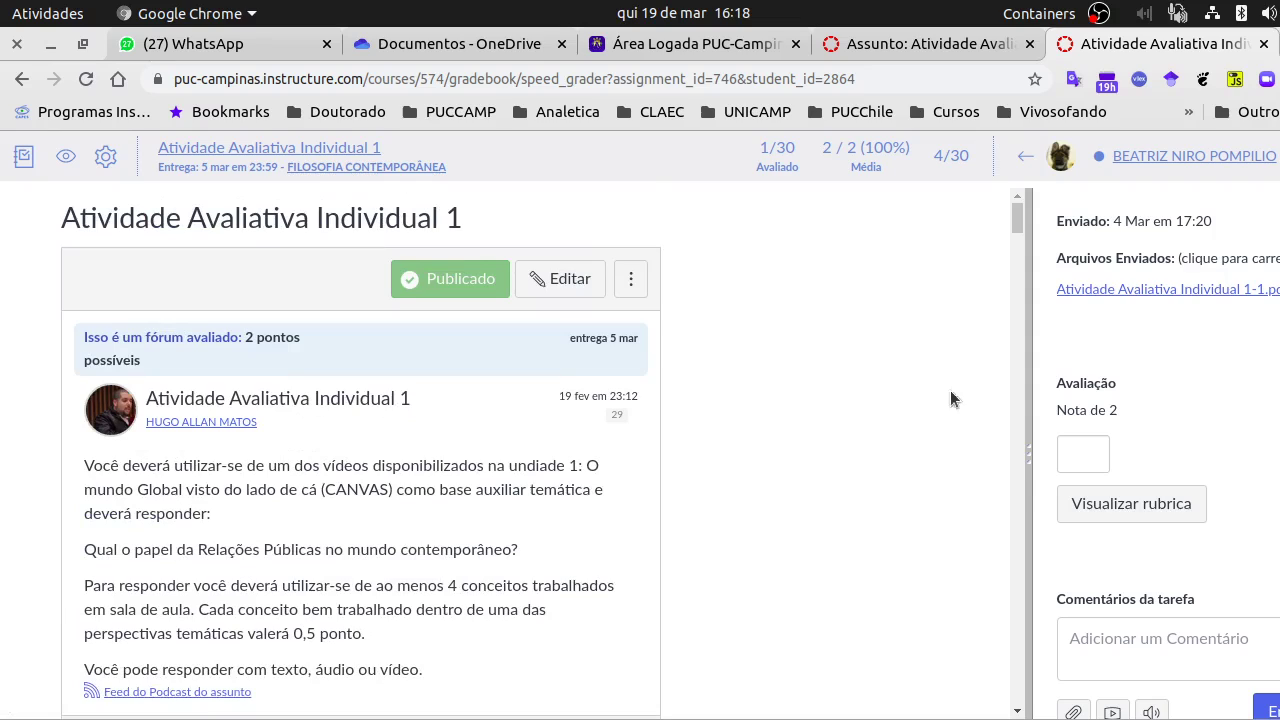
Look over the rubric Alguma rubrica for this submission and close SpeedGrader to return to the forum topic
{"action": "left_click", "coordinate": [1120, 504]}
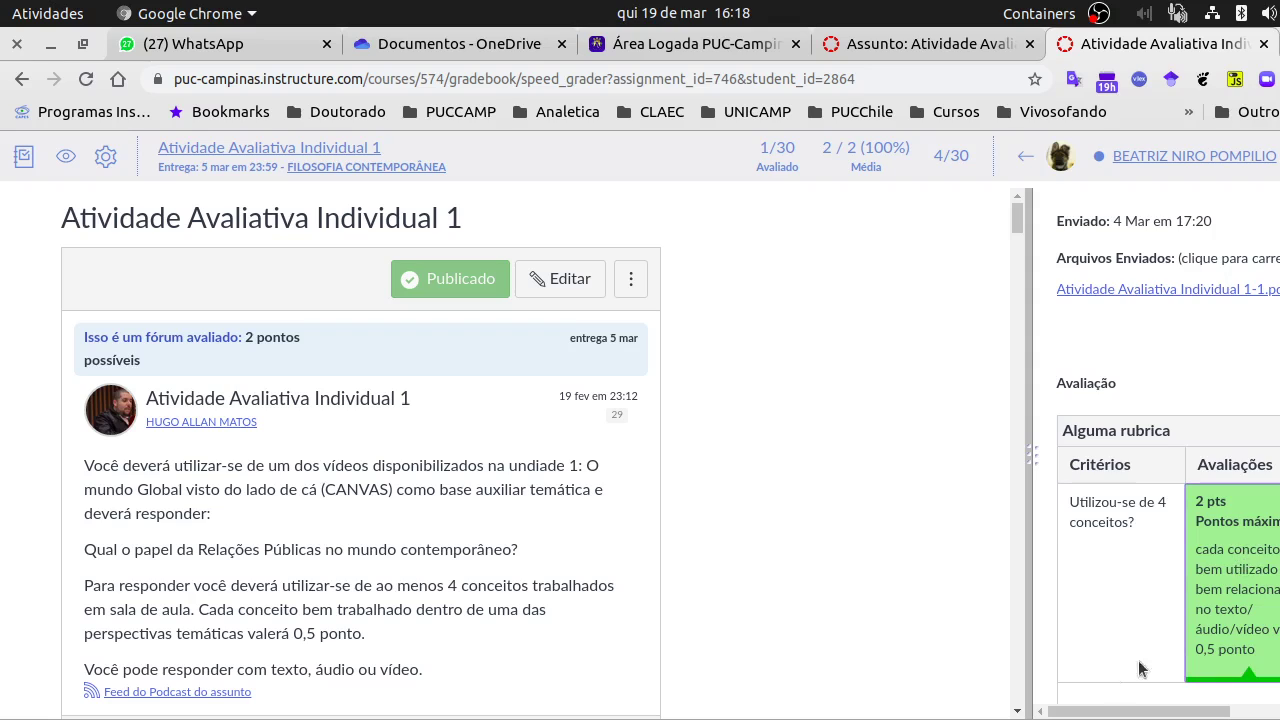
{"action": "scroll", "coordinate": [1140, 669], "scroll_direction": "down", "scroll_amount": 5}
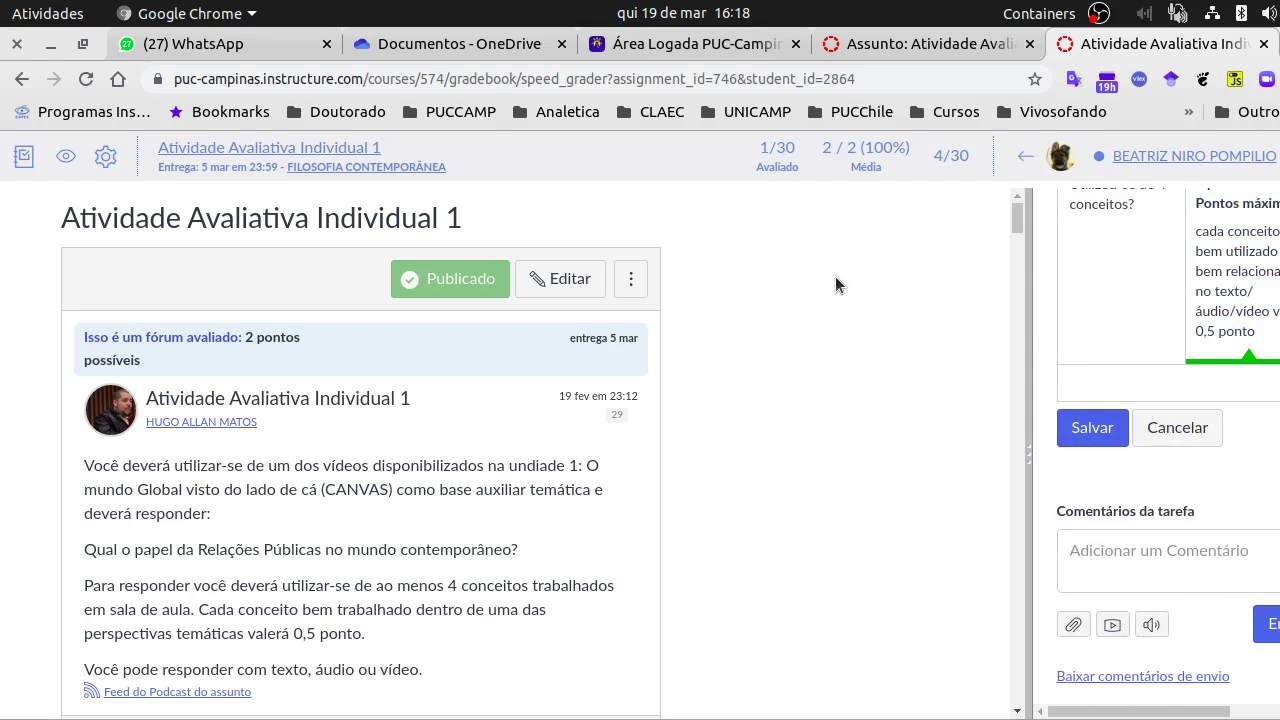
{"action": "left_click", "coordinate": [1263, 44]}
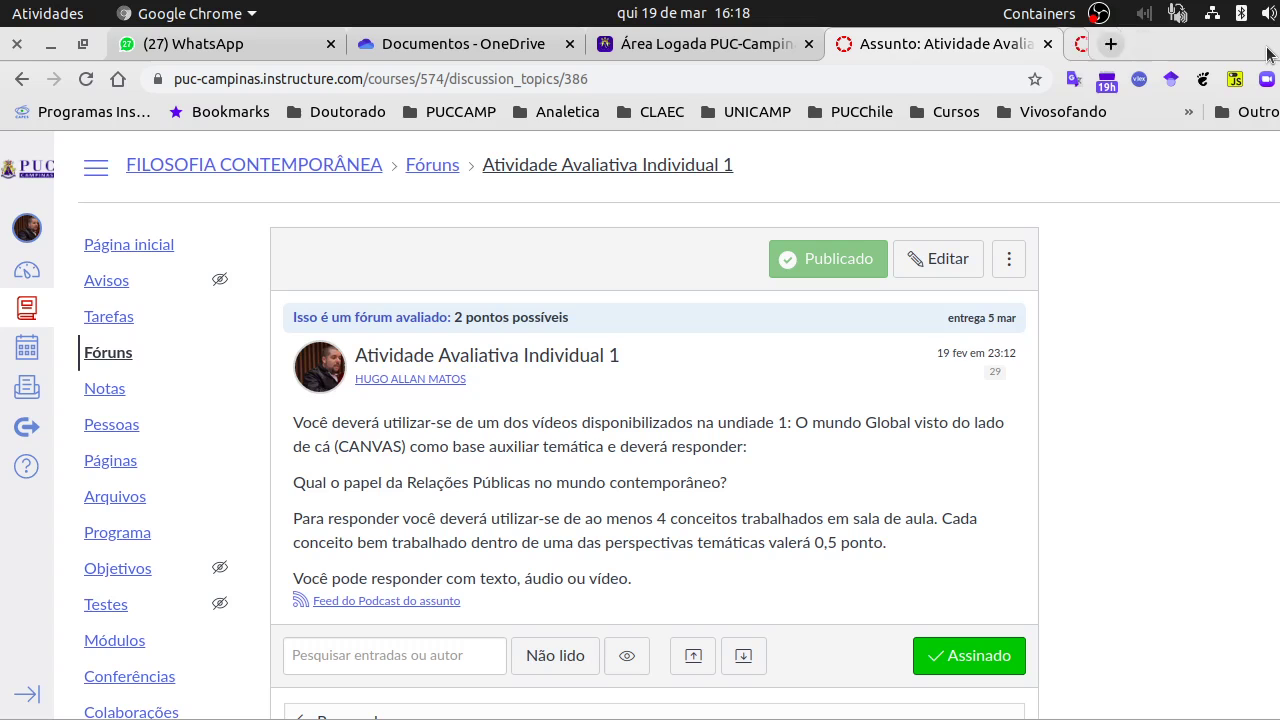
Open the Conferências page of the FILOSOFIA CONTEMPORÂNEA course
{"action": "scroll", "coordinate": [100, 420], "scroll_direction": "down", "scroll_amount": 3}
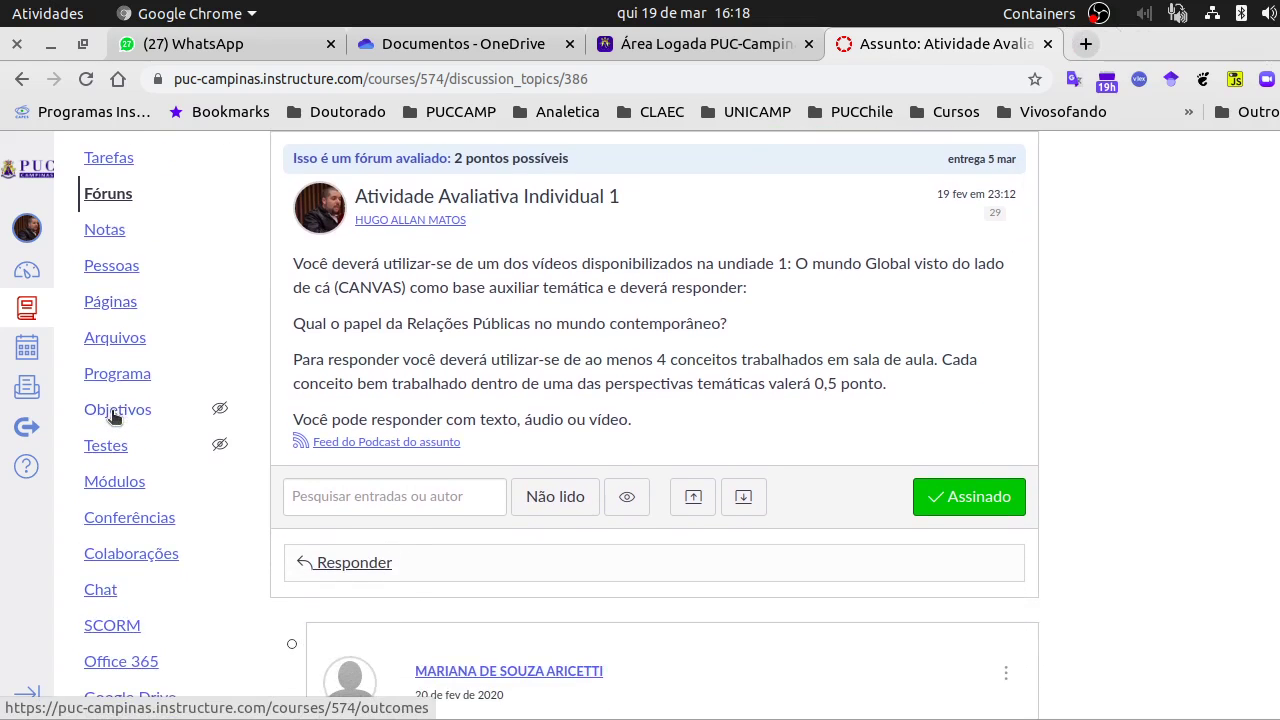
{"action": "scroll", "coordinate": [143, 295], "scroll_direction": "down", "scroll_amount": 3}
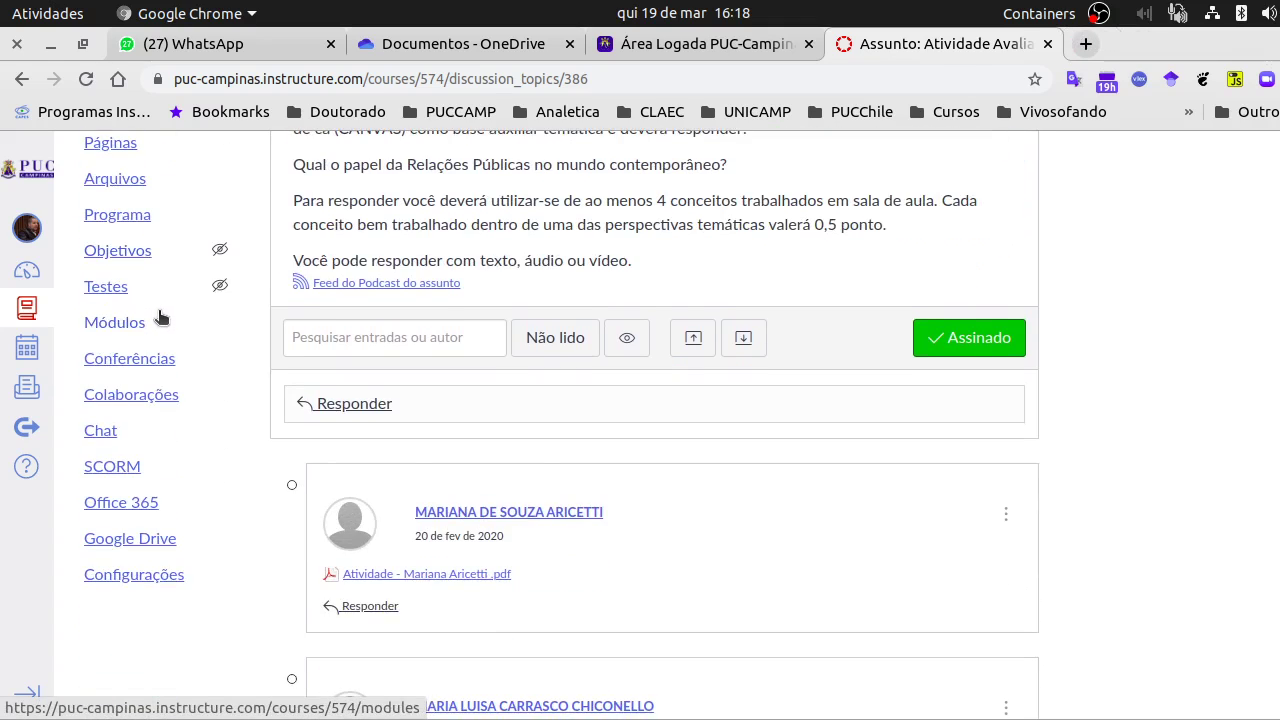
{"action": "left_click", "coordinate": [116, 363]}
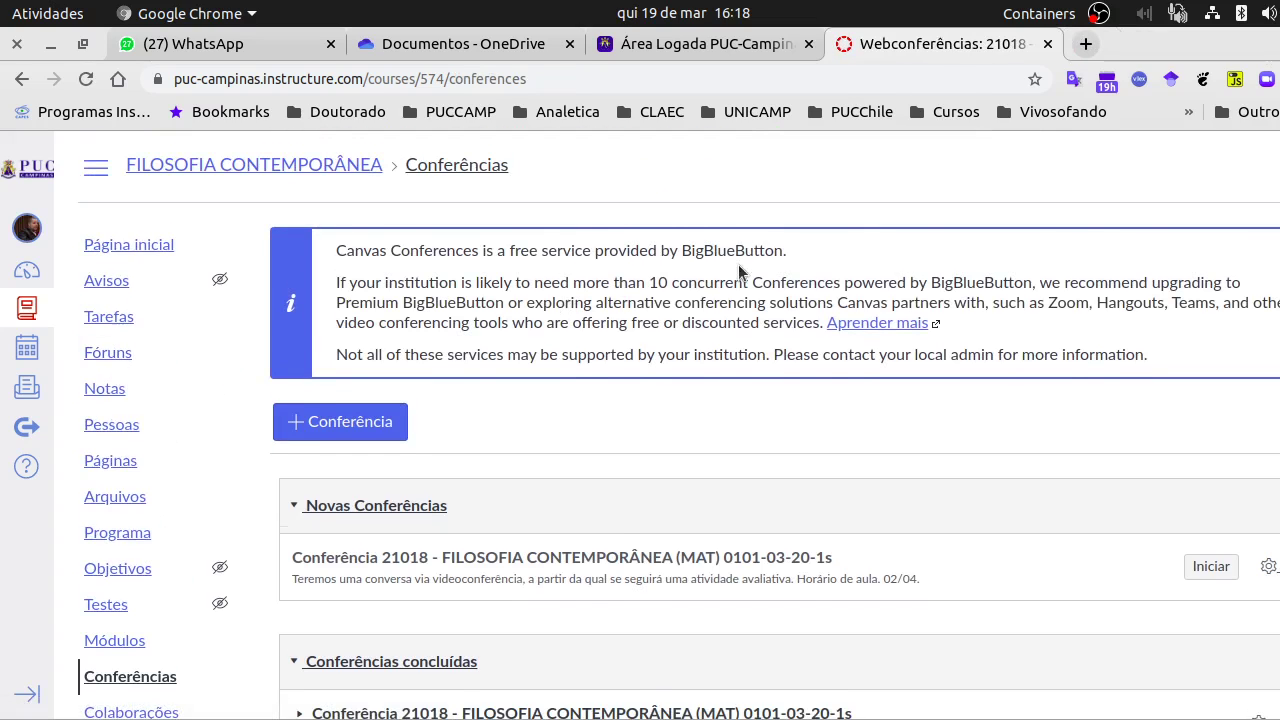
Expand the concluded conference, open its presentation recording and dismiss the translation offer
{"action": "scroll", "coordinate": [740, 270], "scroll_direction": "down", "scroll_amount": 4}
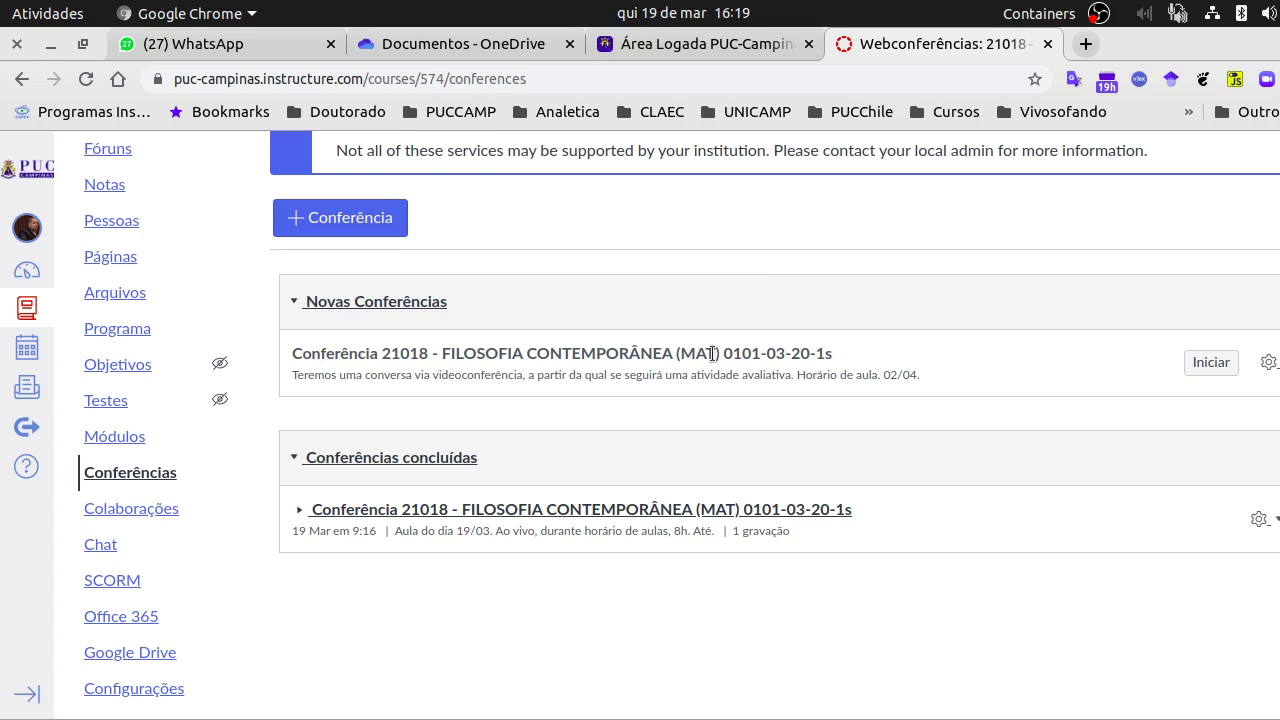
{"action": "left_click", "coordinate": [632, 512]}
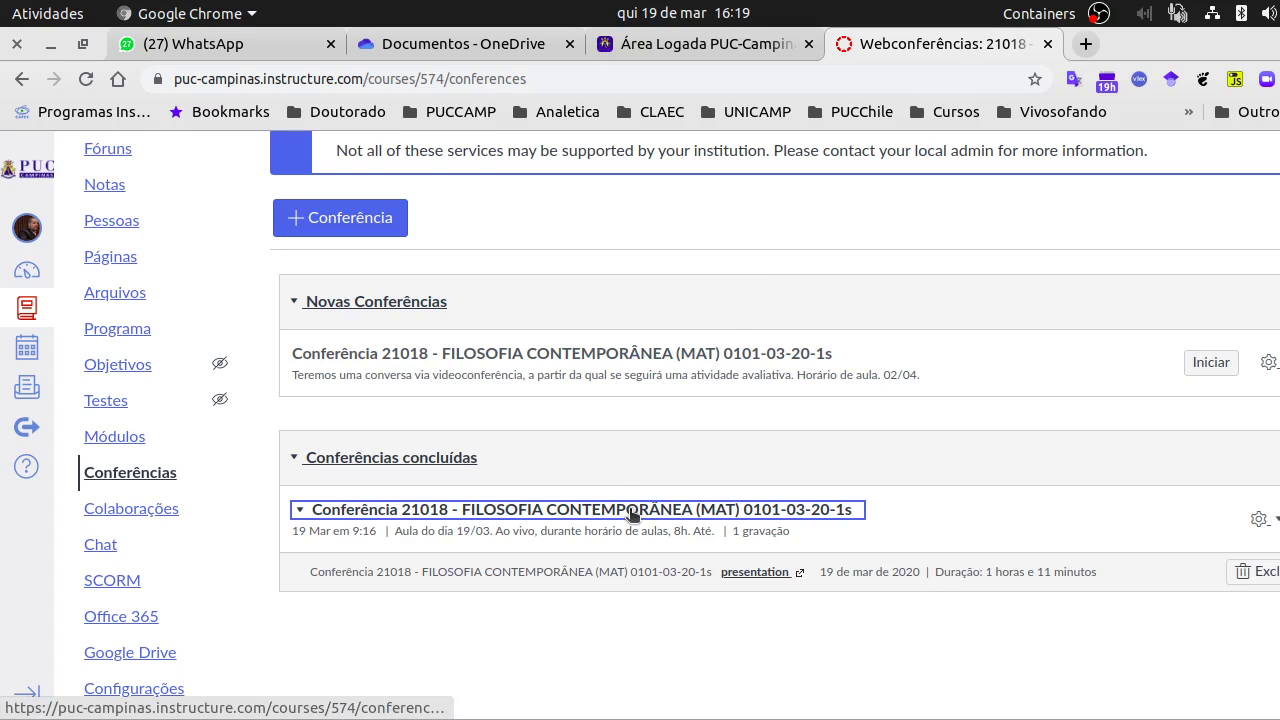
{"action": "left_click", "coordinate": [755, 572]}
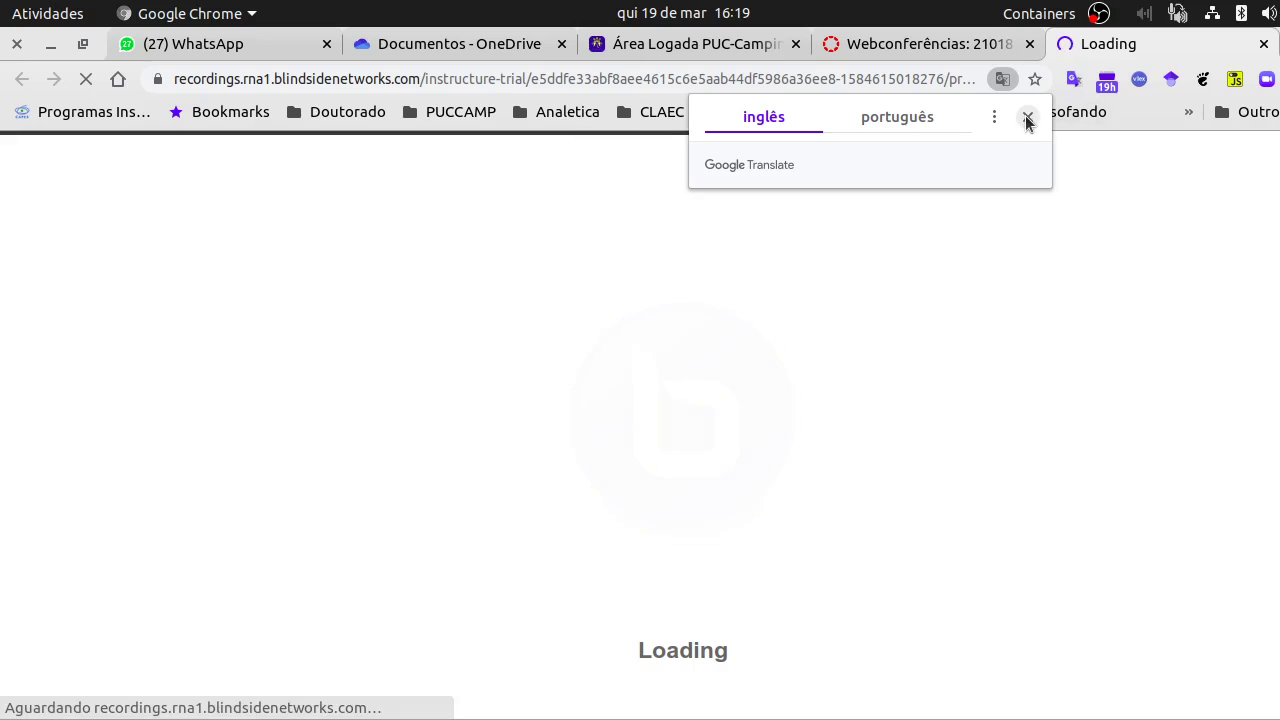
{"action": "left_click", "coordinate": [1027, 117]}
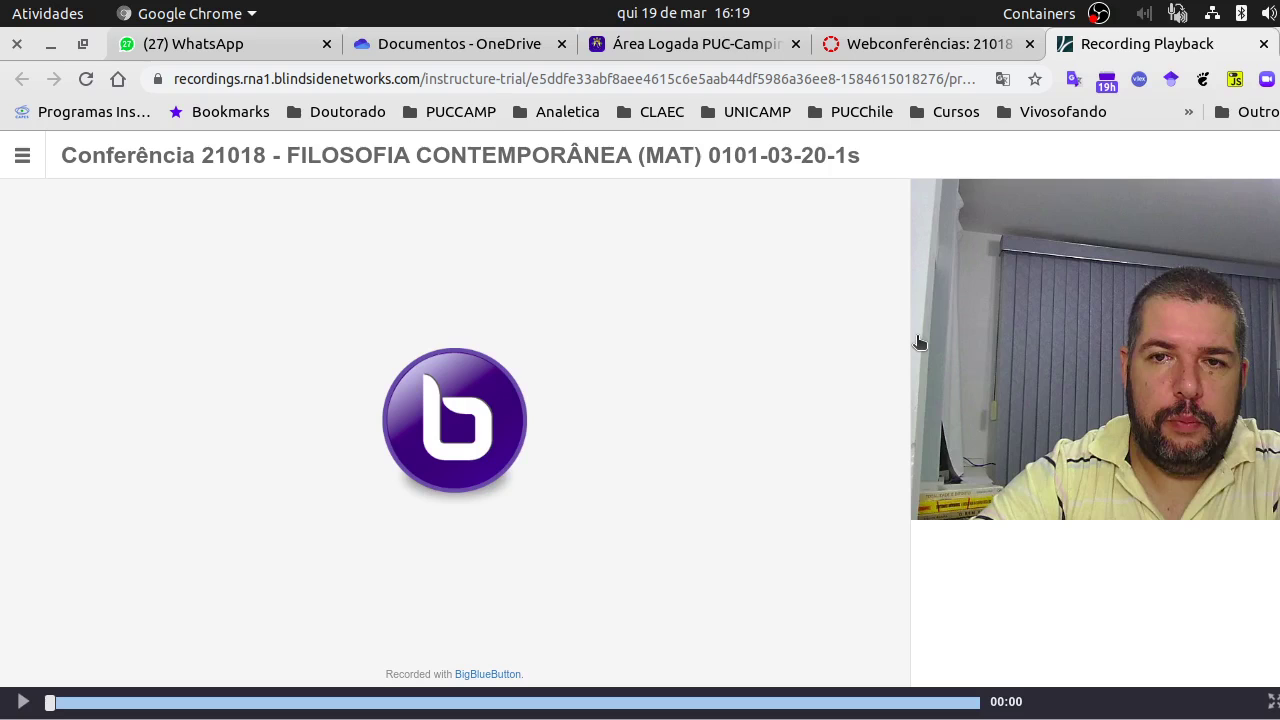
Play the first seconds of the conference recording and pause it
{"action": "left_click", "coordinate": [23, 702]}
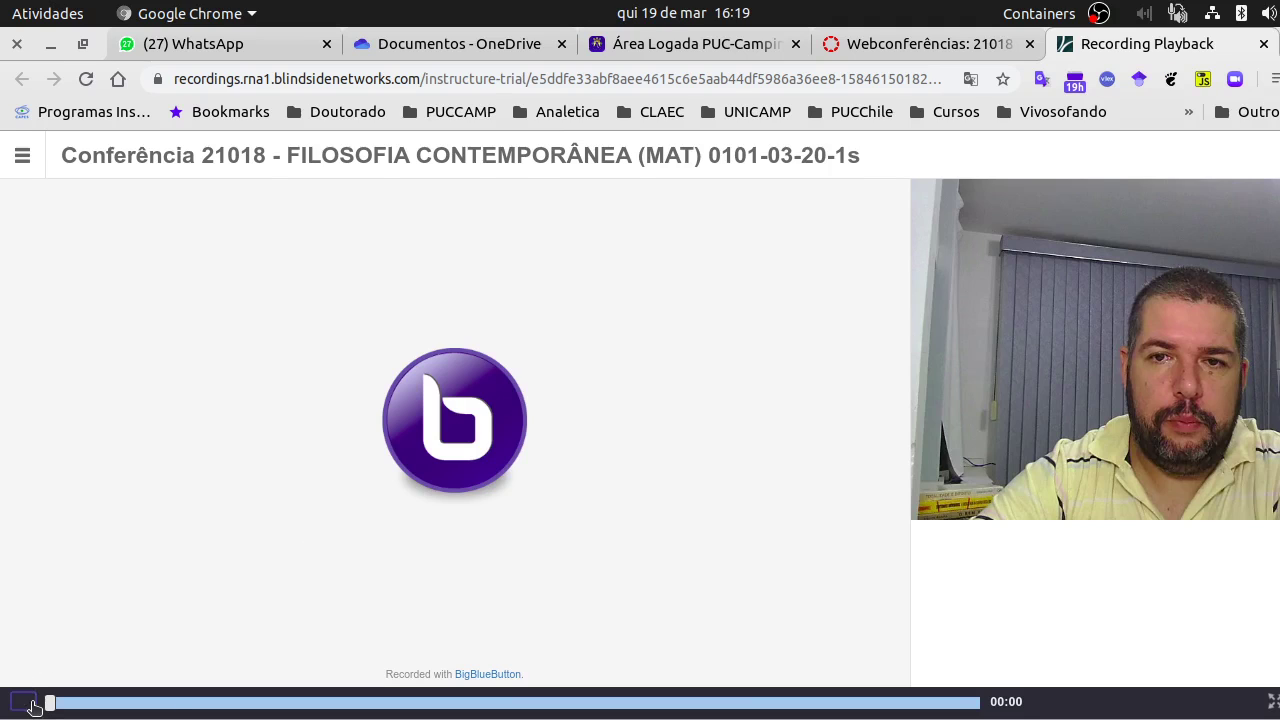
{"action": "left_click", "coordinate": [30, 704]}
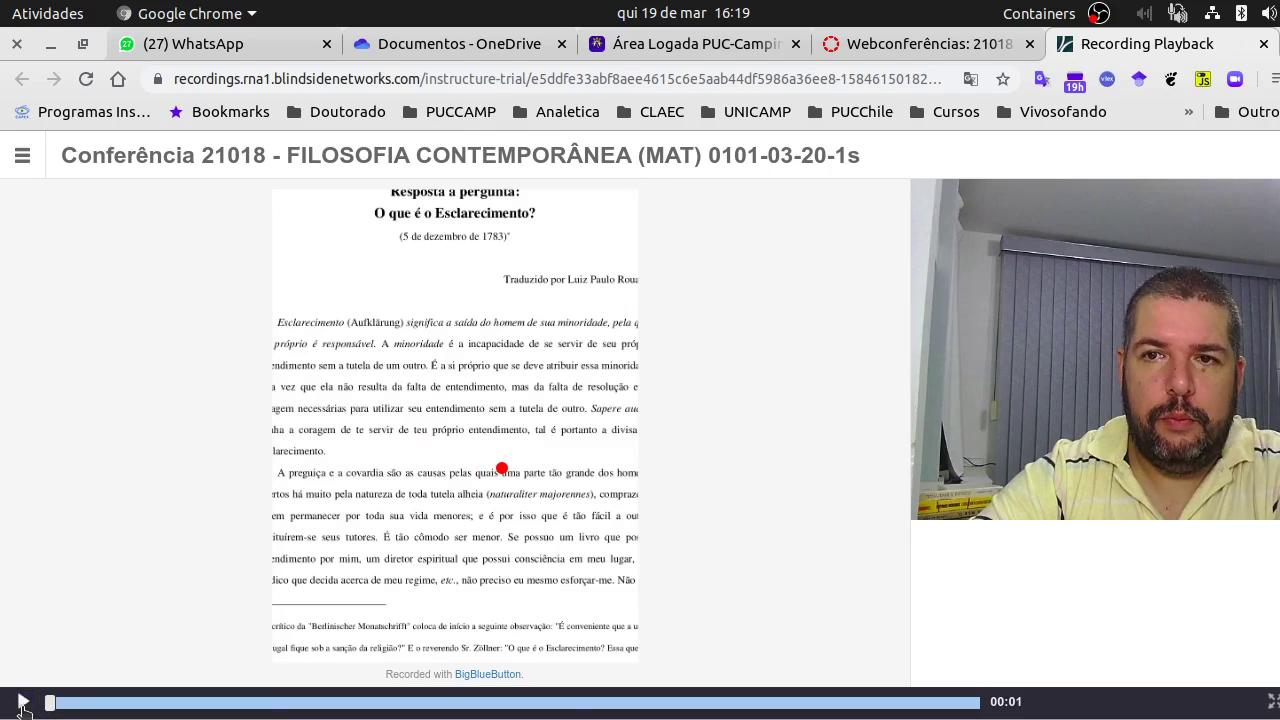
{"action": "left_click", "coordinate": [23, 702]}
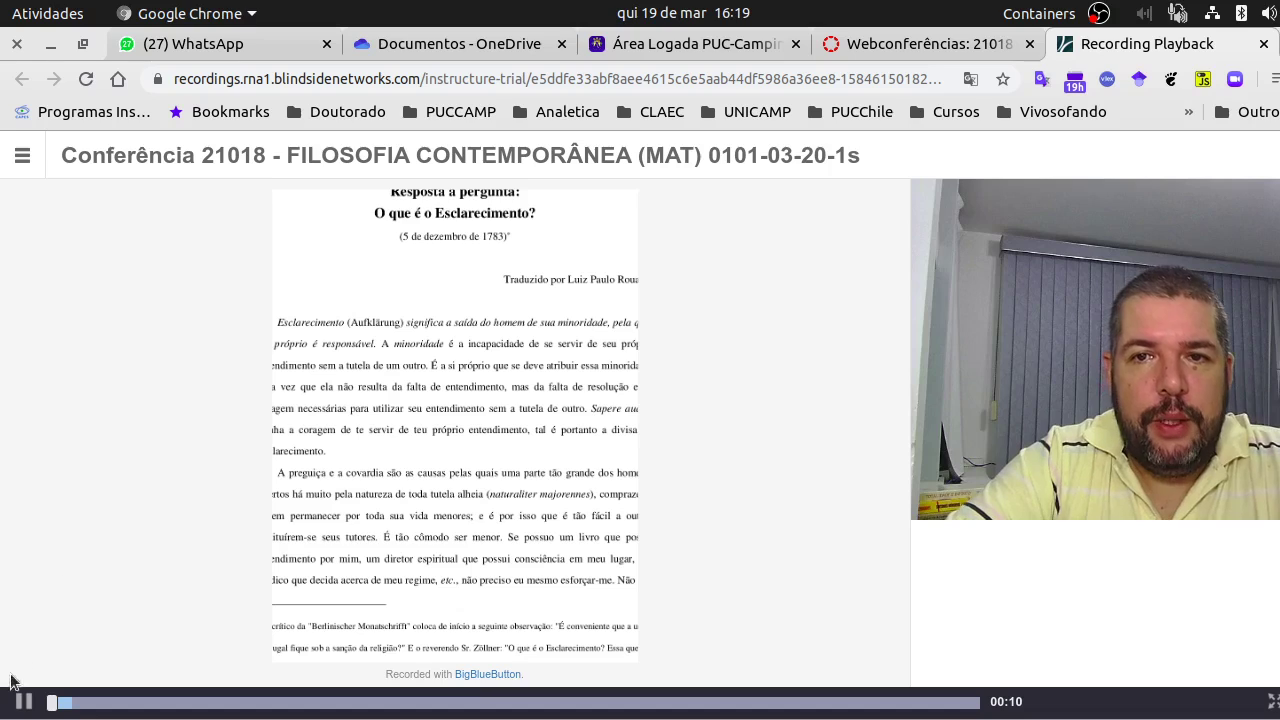
{"action": "left_click", "coordinate": [24, 702]}
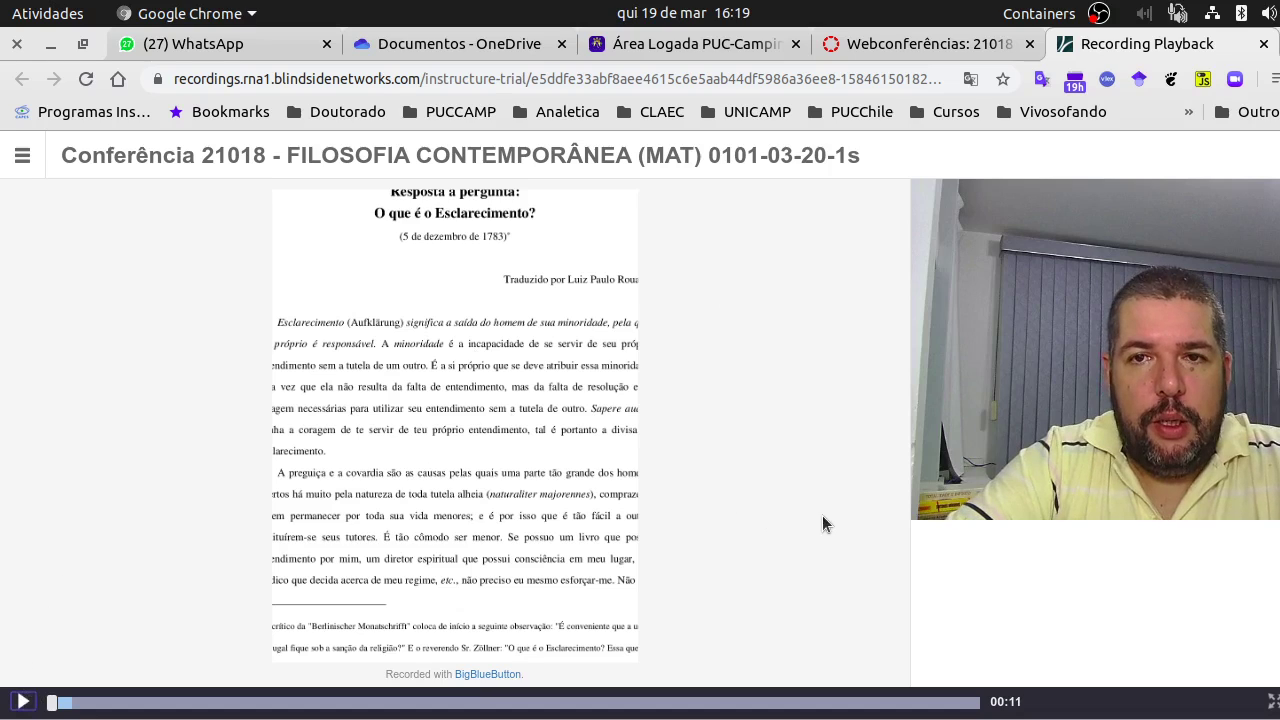
Show and hide the recording's slide list, and close the recording playback
{"action": "left_click", "coordinate": [22, 158]}
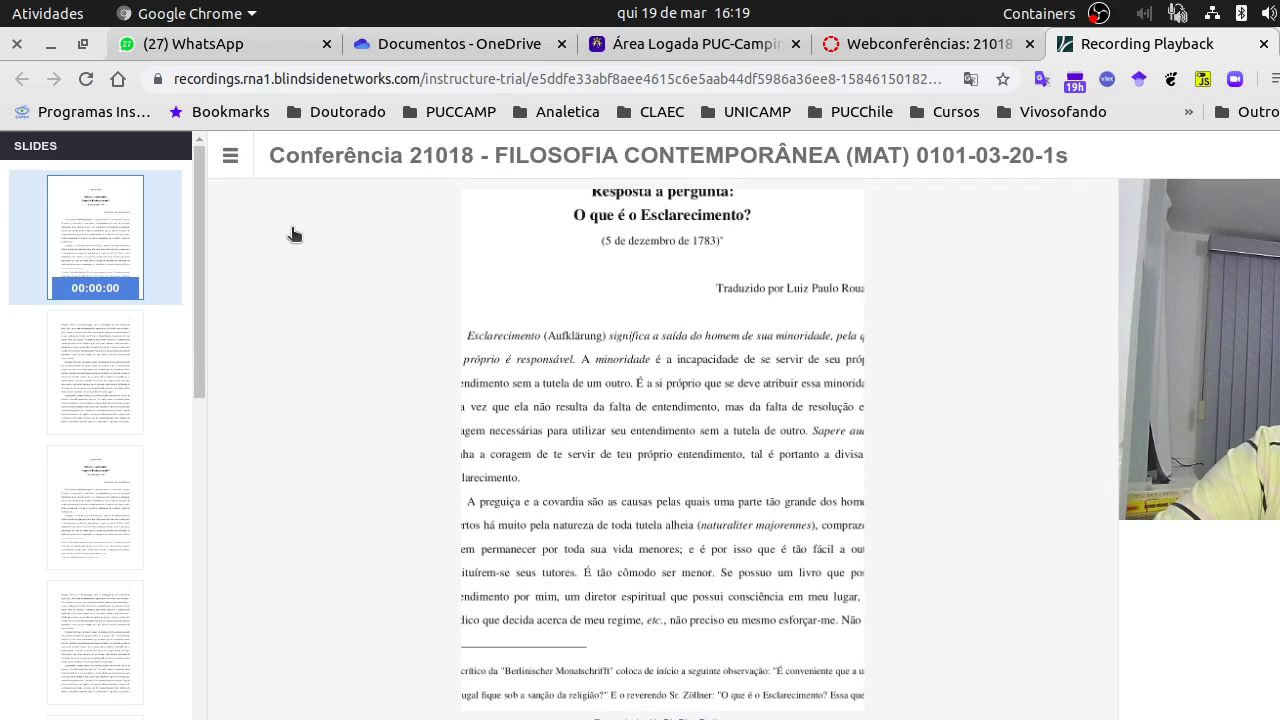
{"action": "left_click", "coordinate": [230, 157]}
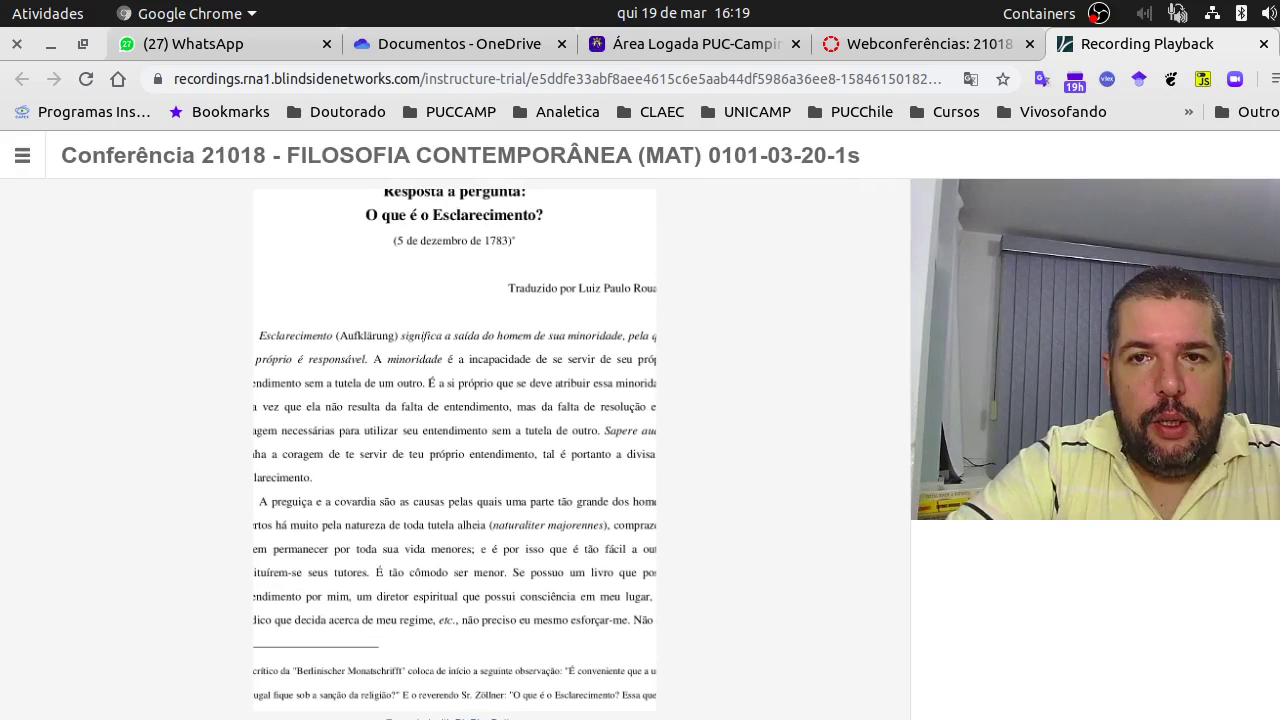
{"action": "left_click", "coordinate": [1264, 44]}
Start a new BigBlueButton conference and enable Sem limite de tempo (para conferências longas)
{"action": "scroll", "coordinate": [1029, 466], "scroll_direction": "up", "scroll_amount": 2}
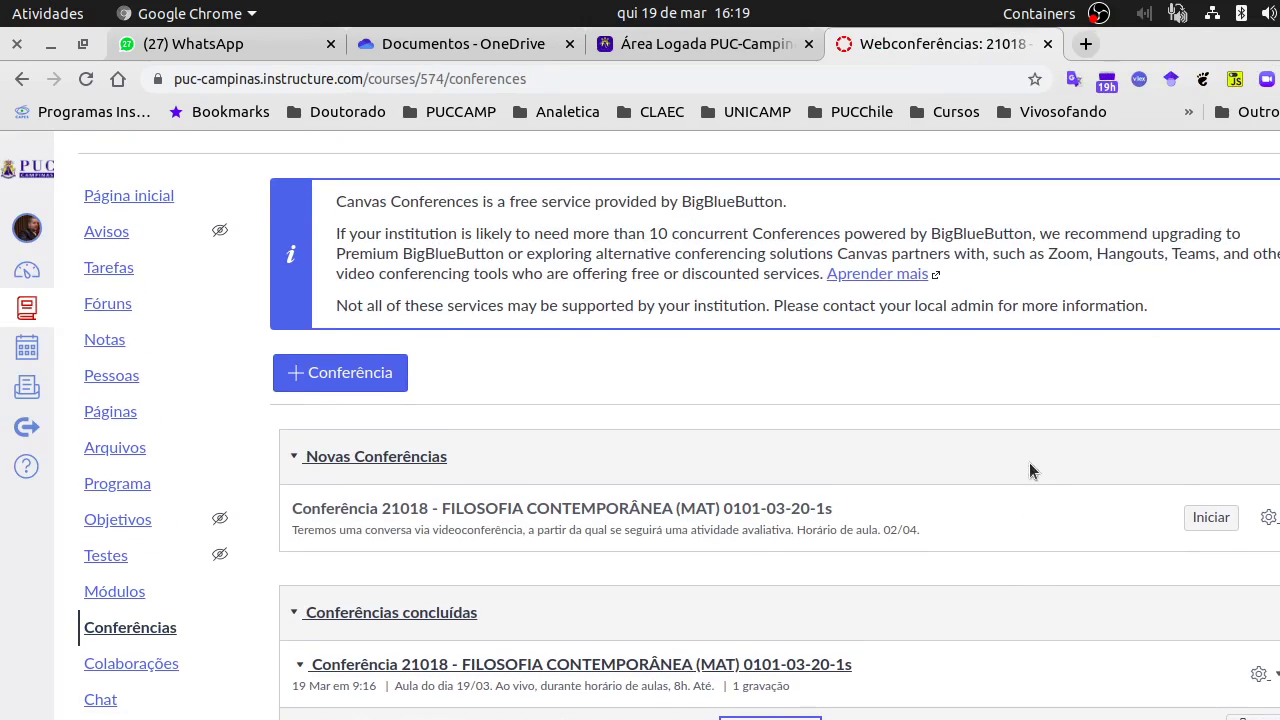
{"action": "left_click", "coordinate": [378, 372]}
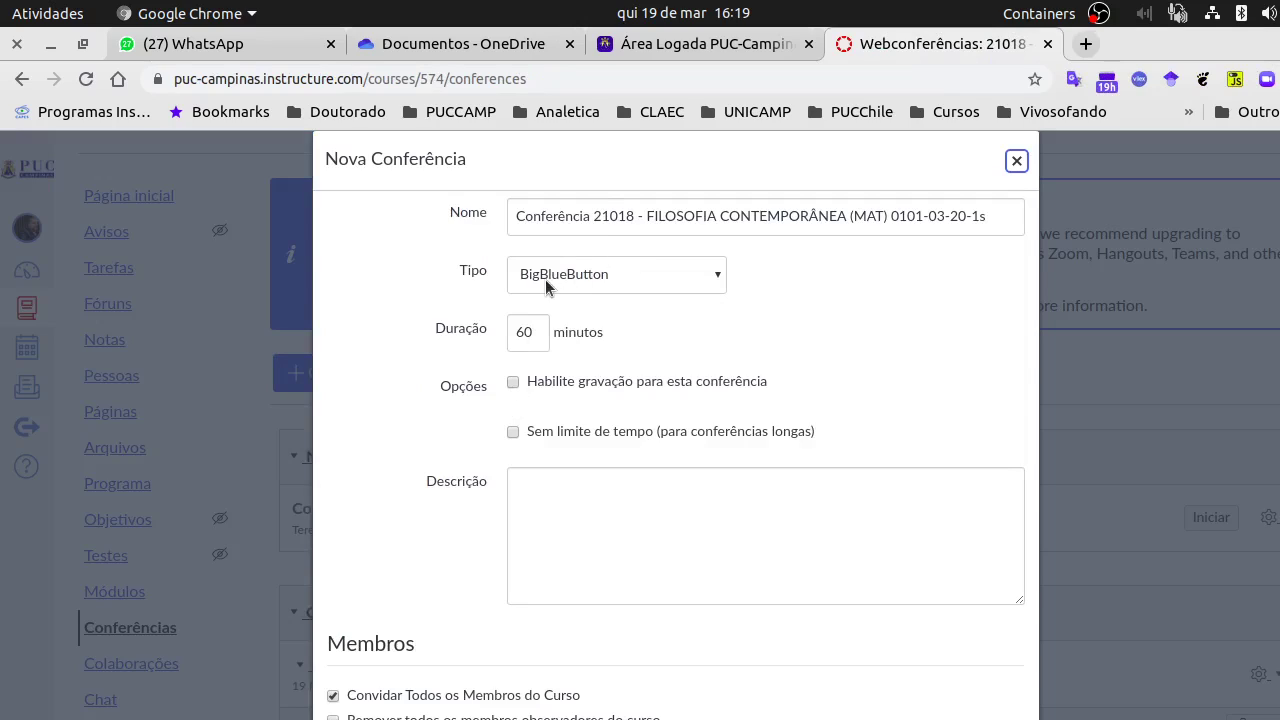
{"action": "left_click", "coordinate": [891, 285]}
{"action": "scroll", "coordinate": [435, 399], "scroll_direction": "down", "scroll_amount": 2}
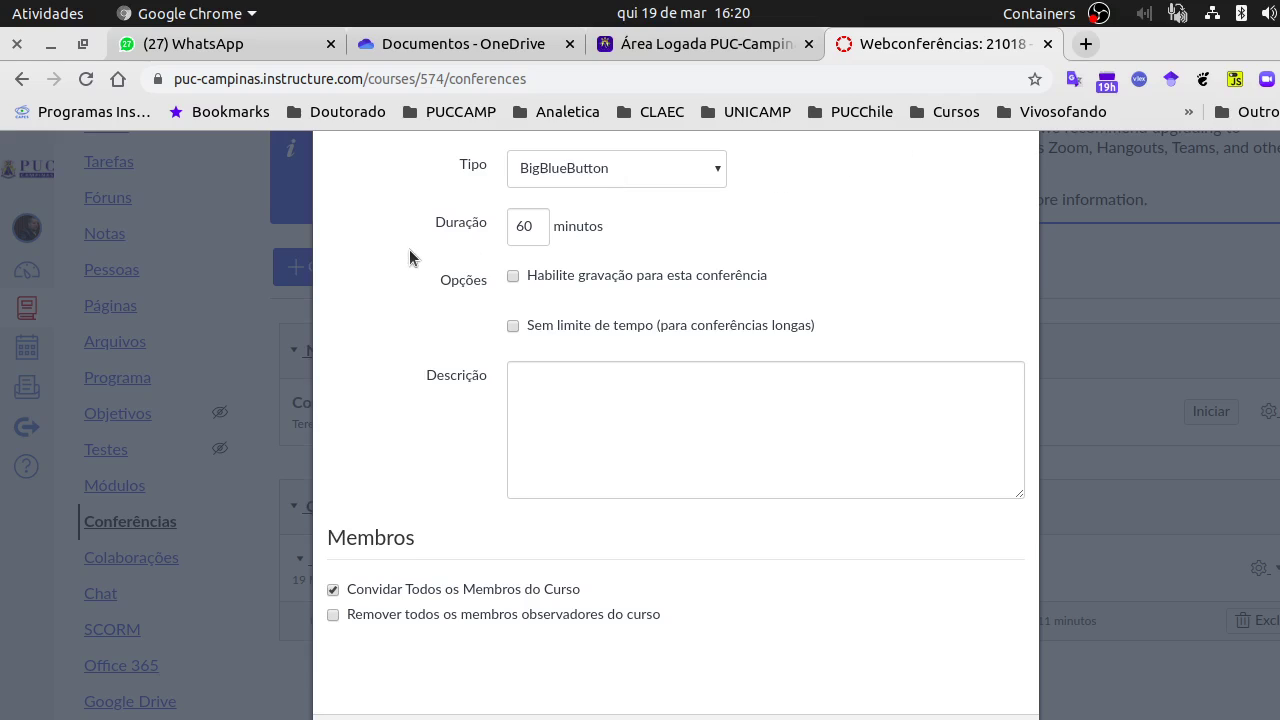
{"action": "left_click", "coordinate": [513, 328]}
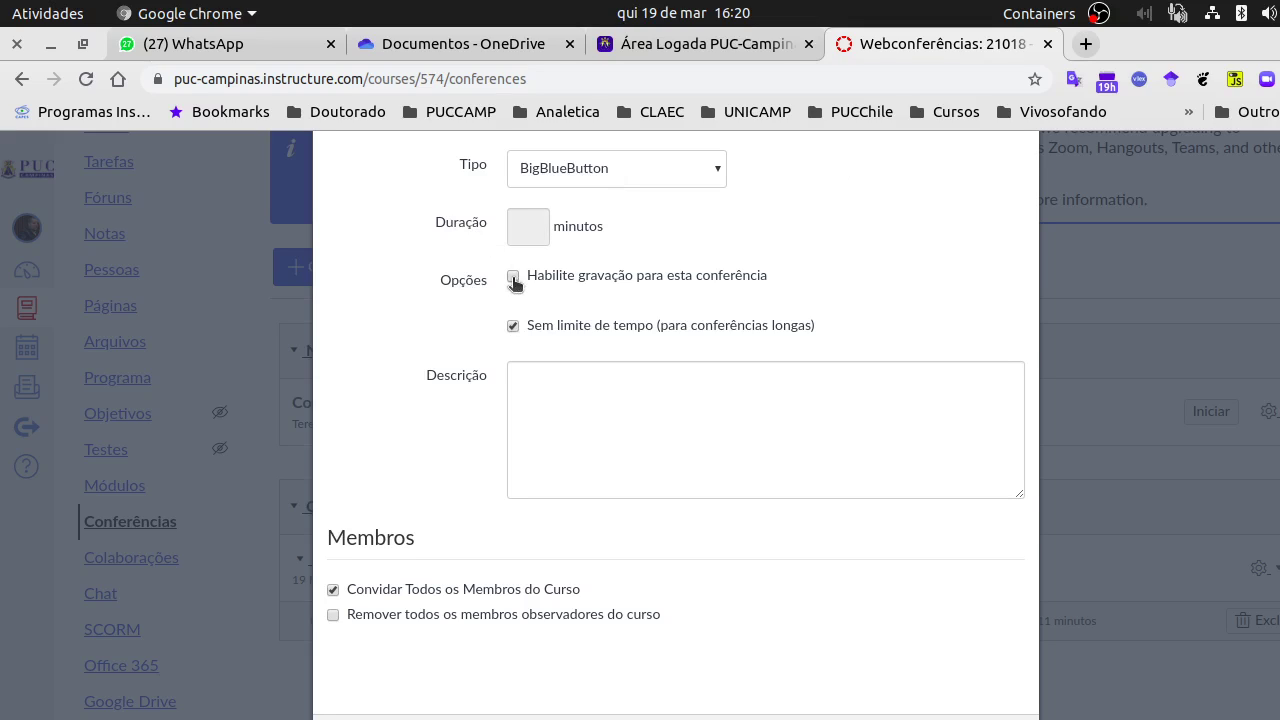
Enter "ASASA\\\XZ\X" as the new conference's description
{"action": "left_click", "coordinate": [756, 449]}
{"action": "type", "text": "ASASA\\\\\\XZ\\X"}
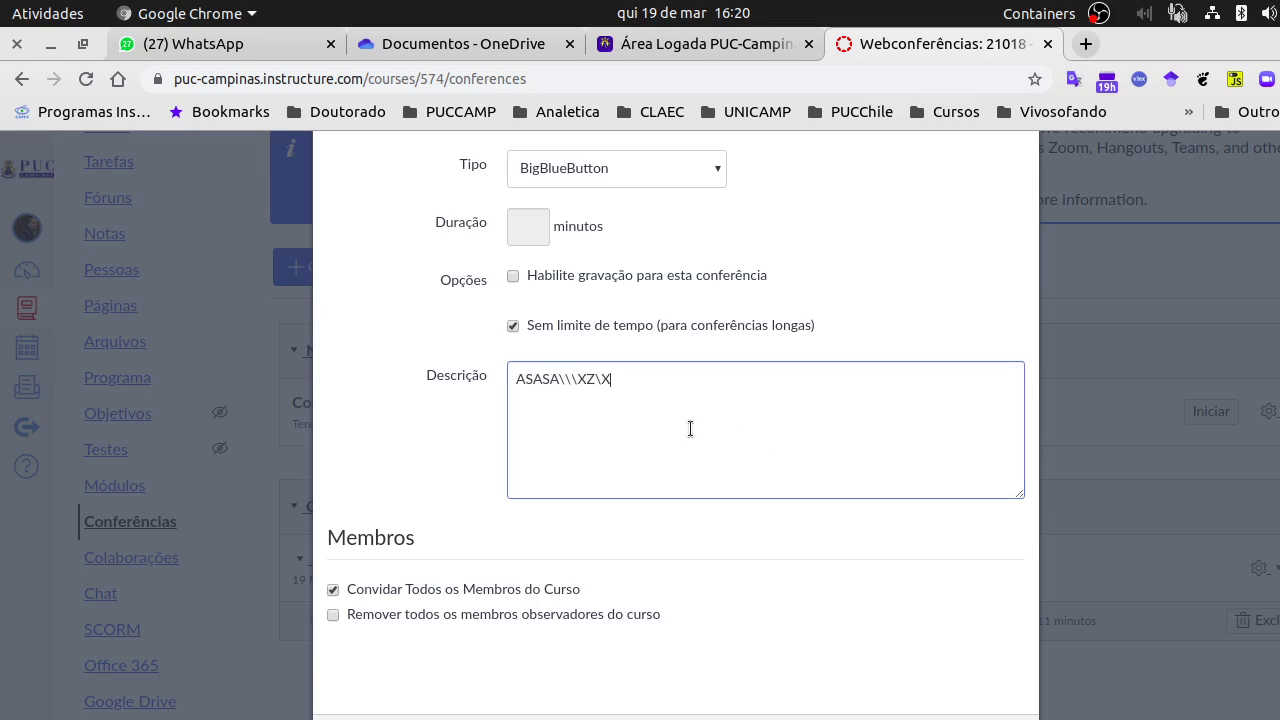
{"action": "scroll", "coordinate": [690, 428], "scroll_direction": "down", "scroll_amount": 1}
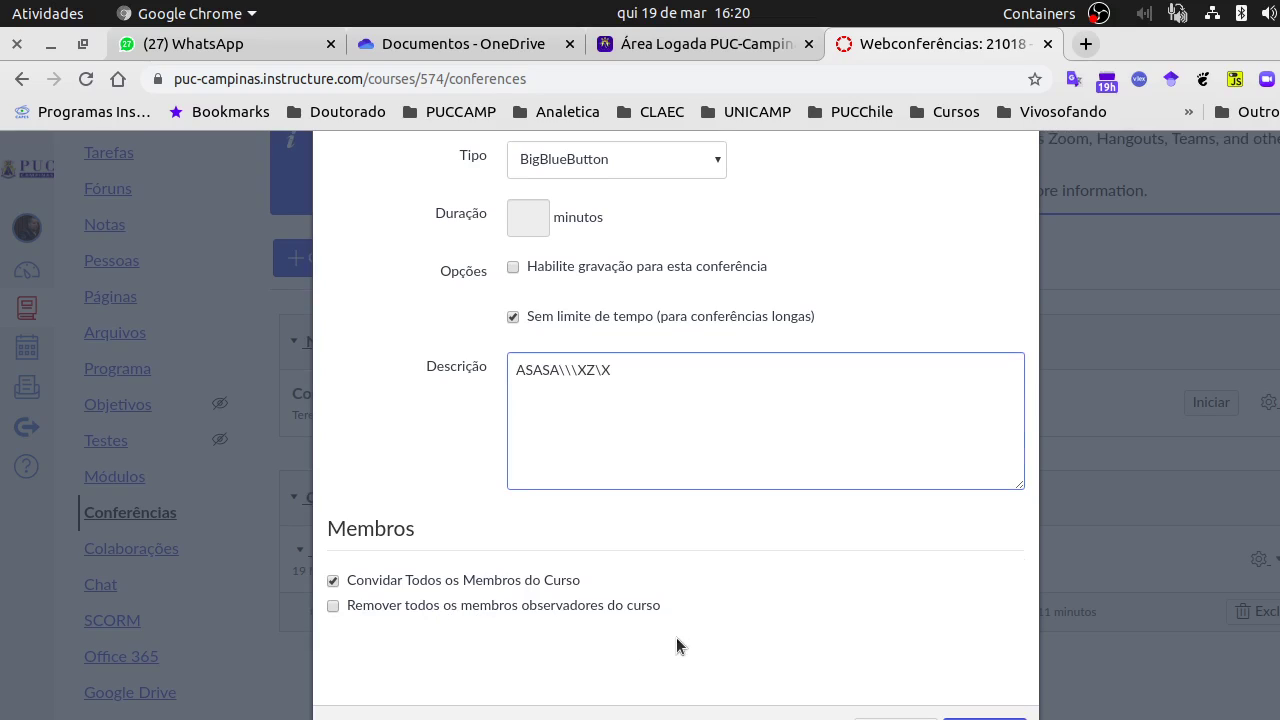
Turn off Convidar Todos os Membros do Curso, look through the member list without selecting anyone, and save the new conference
{"action": "left_click", "coordinate": [496, 579]}
{"action": "scroll", "coordinate": [744, 524], "scroll_direction": "down", "scroll_amount": 3}
{"action": "scroll", "coordinate": [818, 477], "scroll_direction": "down", "scroll_amount": 10}
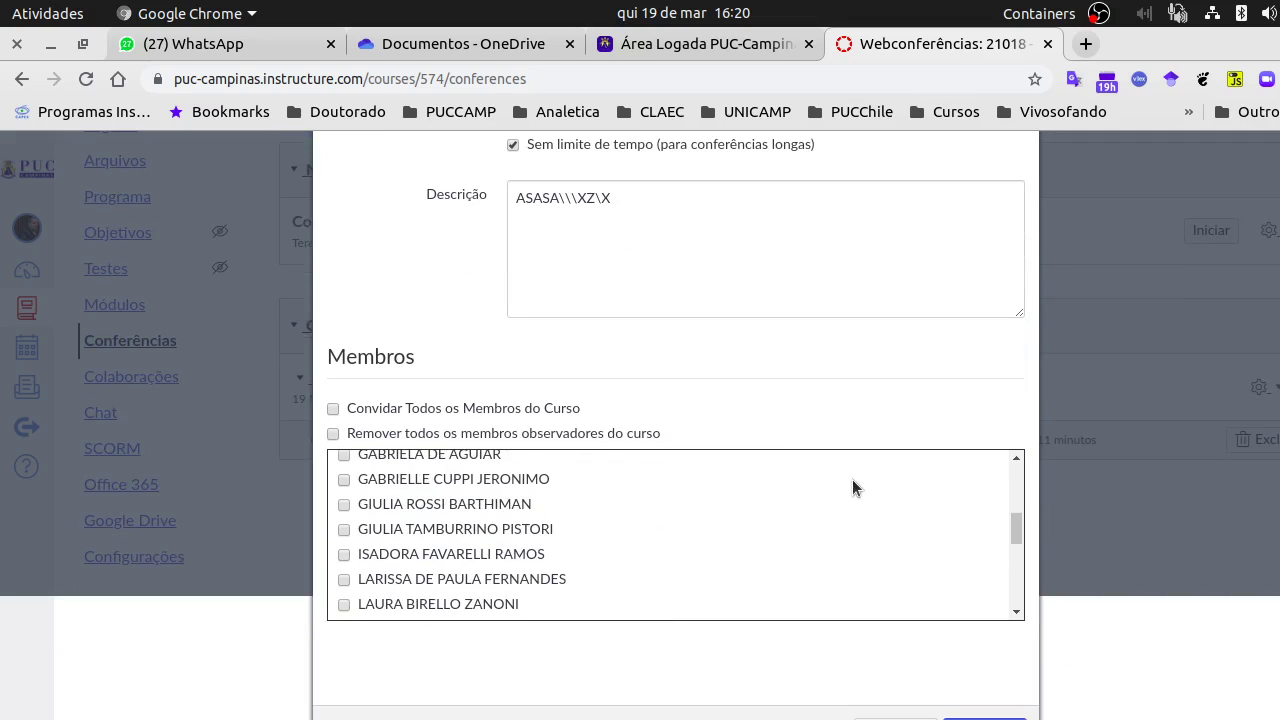
{"action": "left_click", "coordinate": [983, 716]}
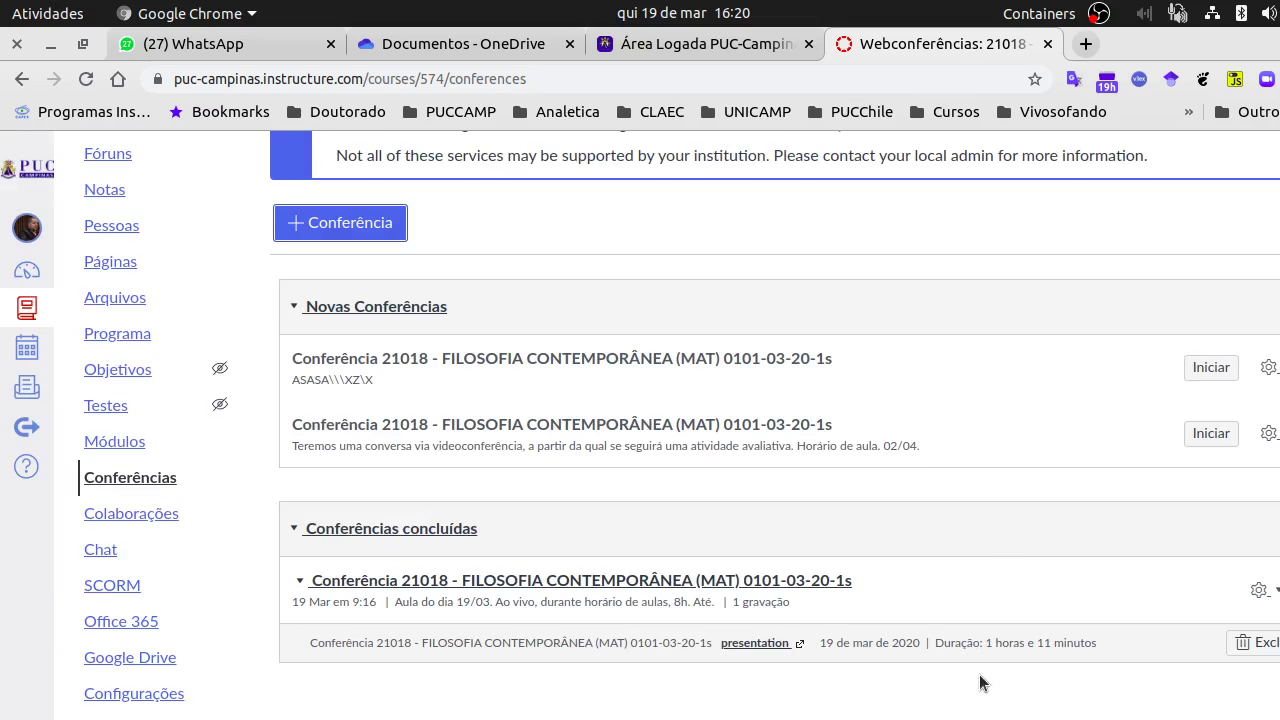
Start the new conference, join its audio with Microfone, allow microphone access, and confirm the private sound test
{"action": "left_click", "coordinate": [1211, 368]}
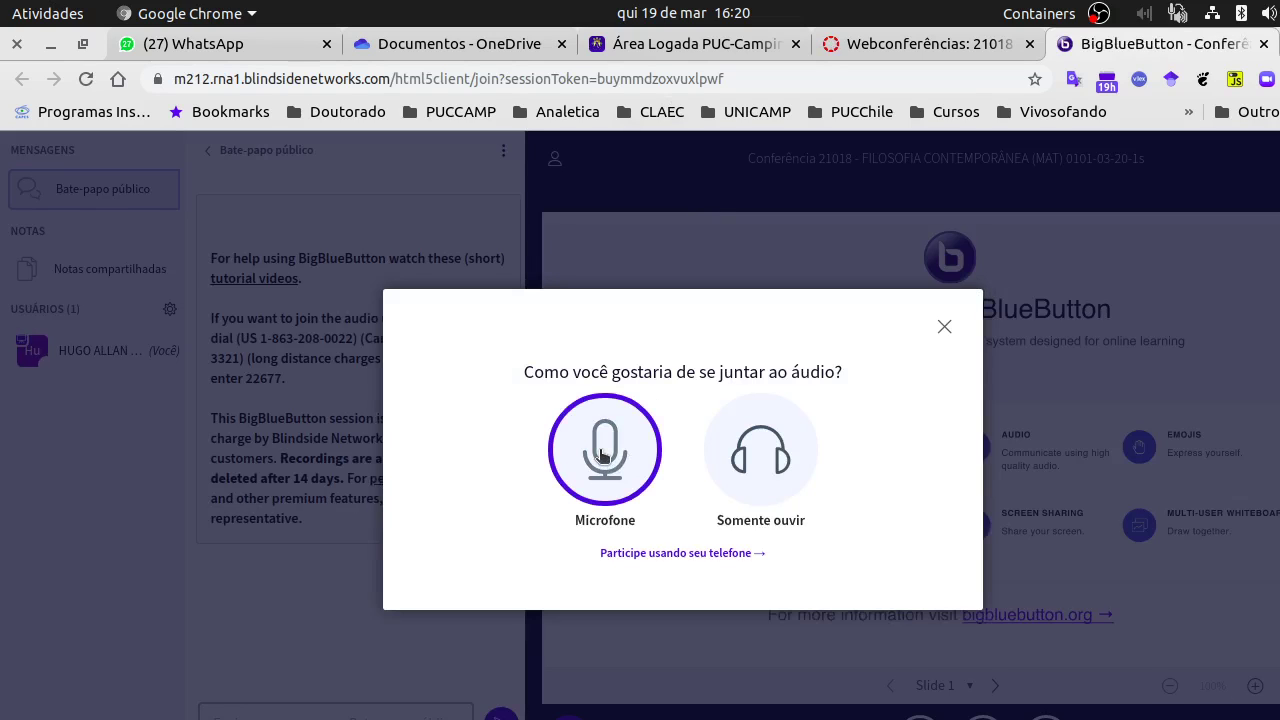
{"action": "left_click", "coordinate": [601, 456]}
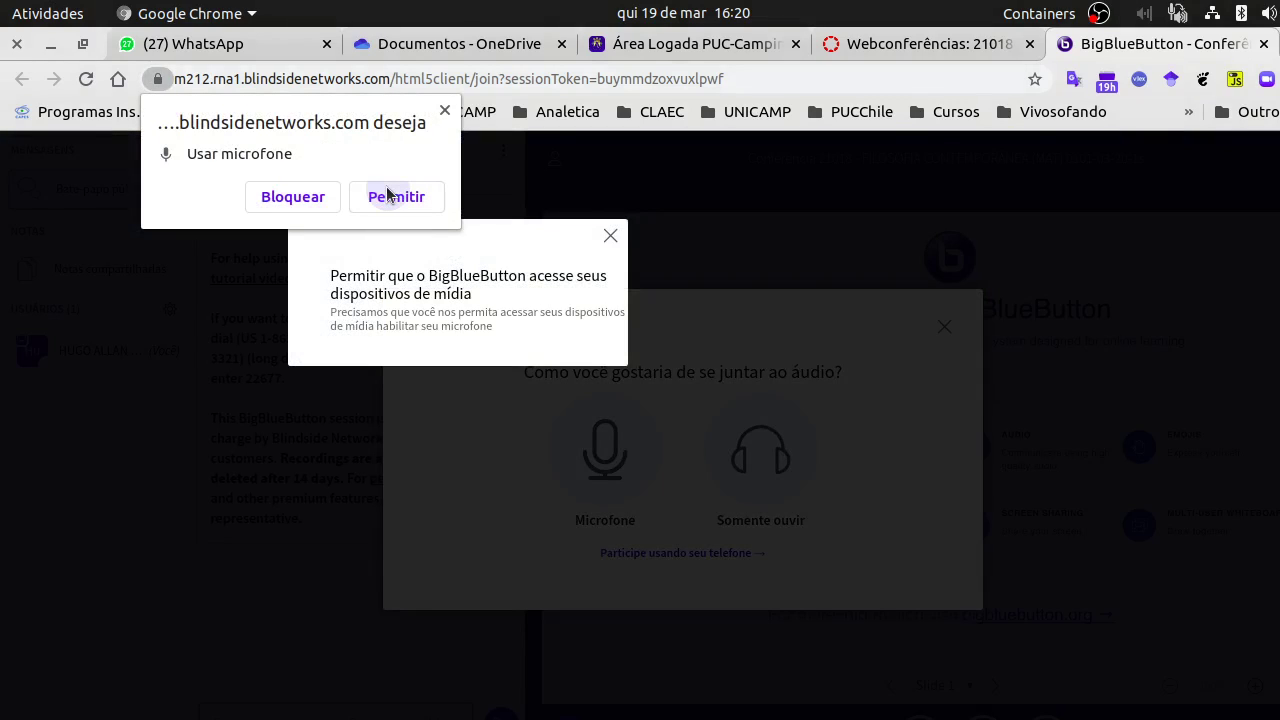
{"action": "left_click", "coordinate": [392, 197]}
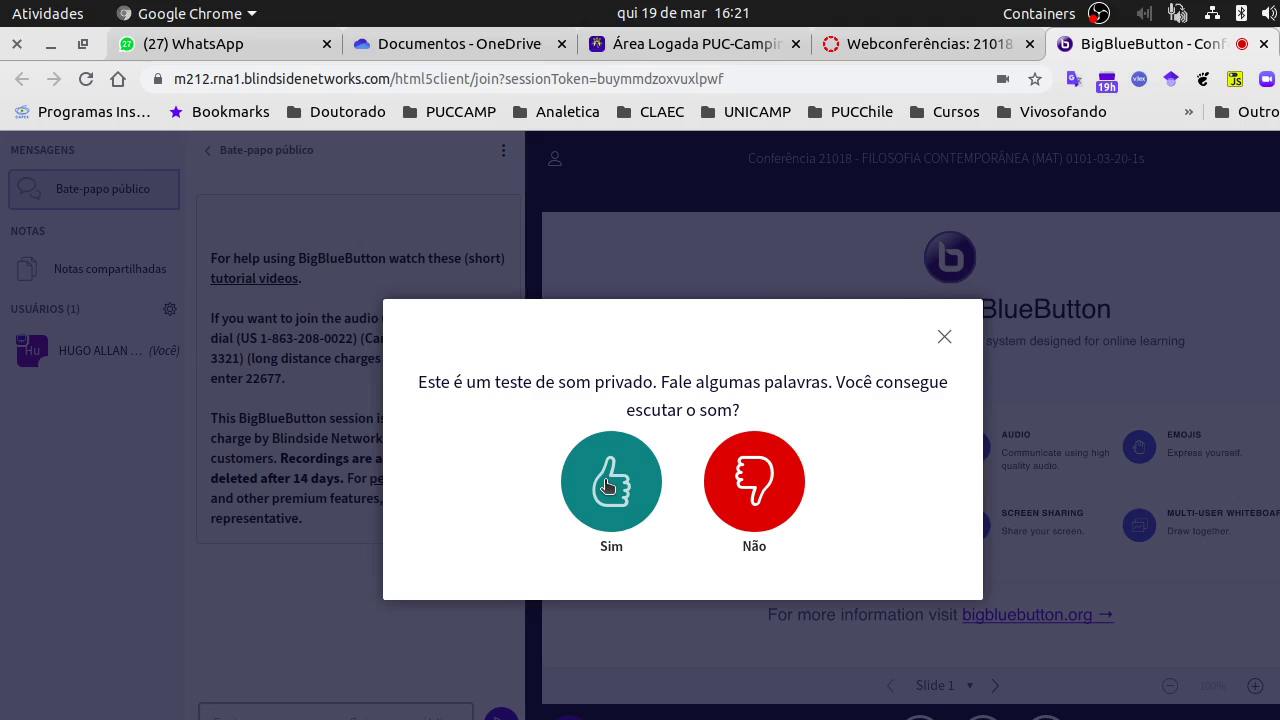
{"action": "left_click", "coordinate": [609, 484]}
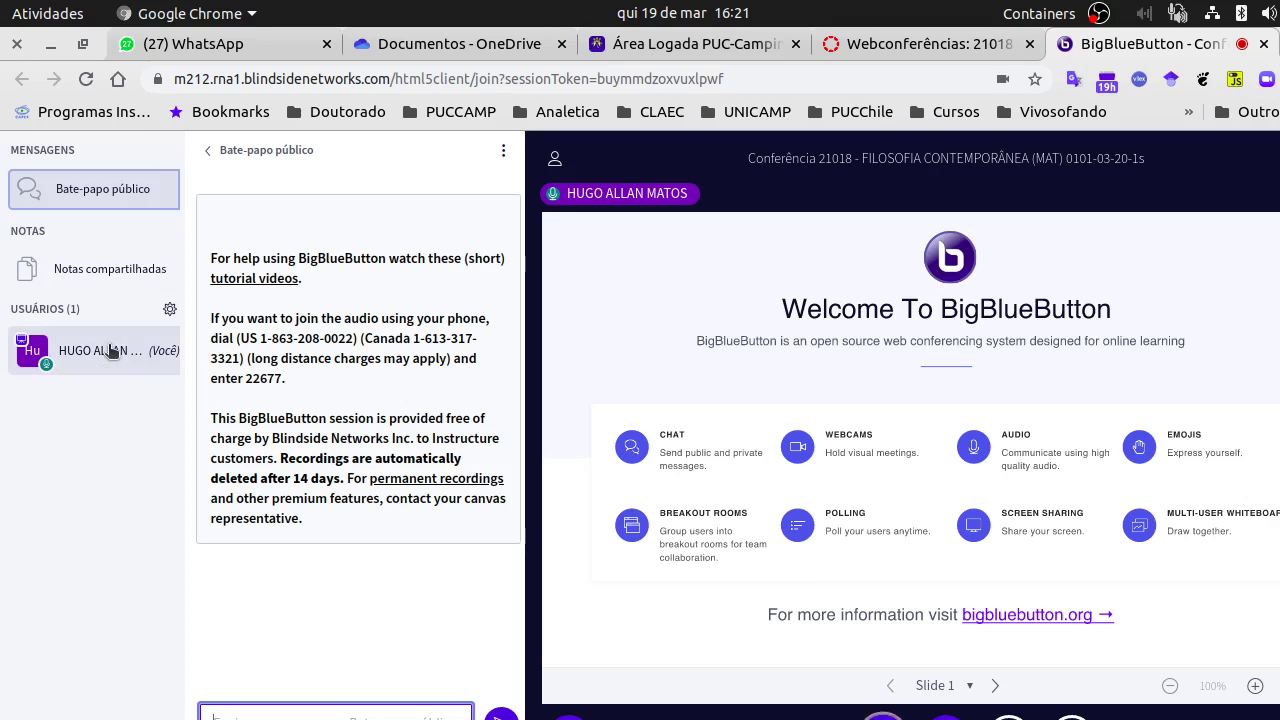
Show the status options available for the presenter in the conference's user list, and close them without choosing one
{"action": "left_click_drag", "start_coordinate": [108, 350], "coordinate": [92, 350]}
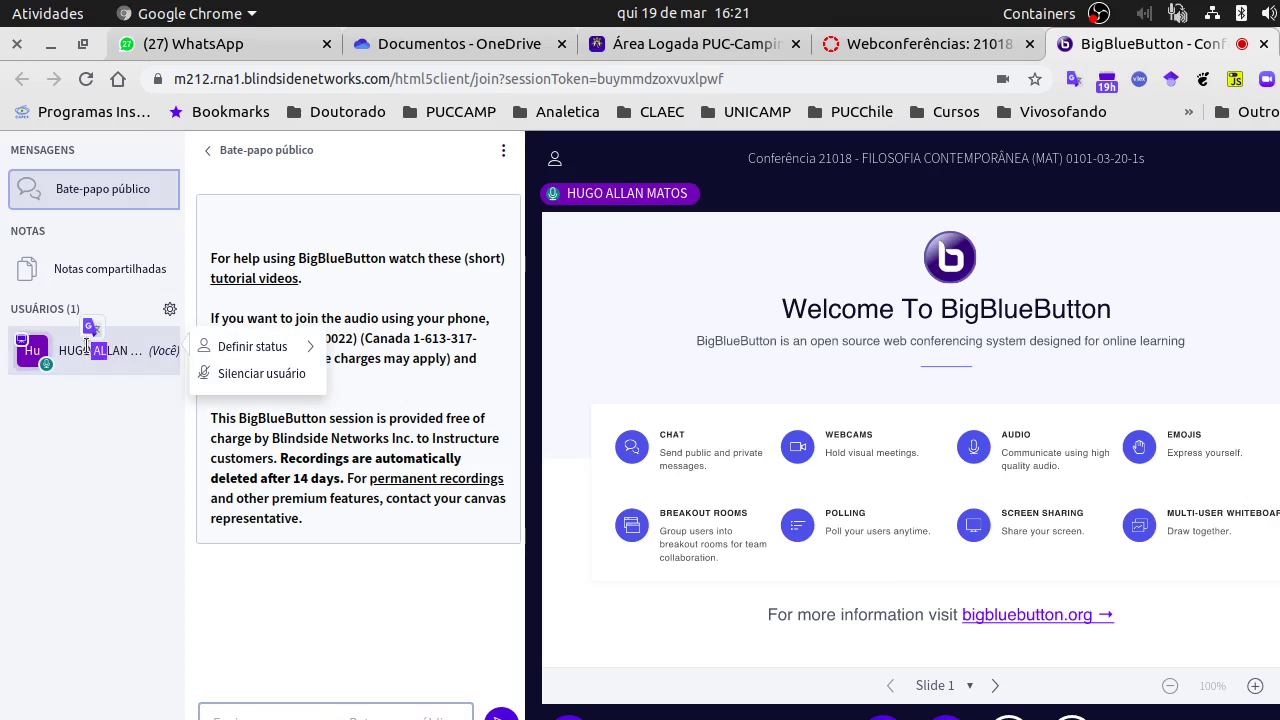
{"action": "left_click", "coordinate": [250, 348]}
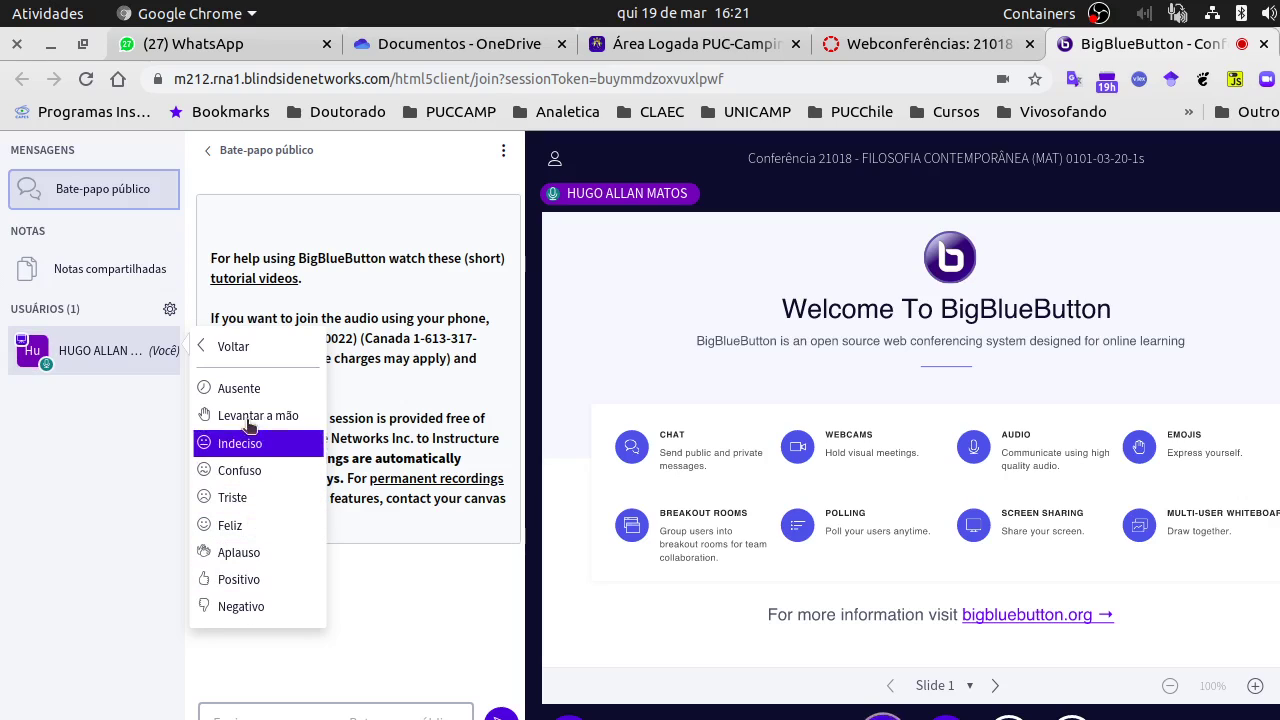
{"action": "left_click", "coordinate": [62, 556]}
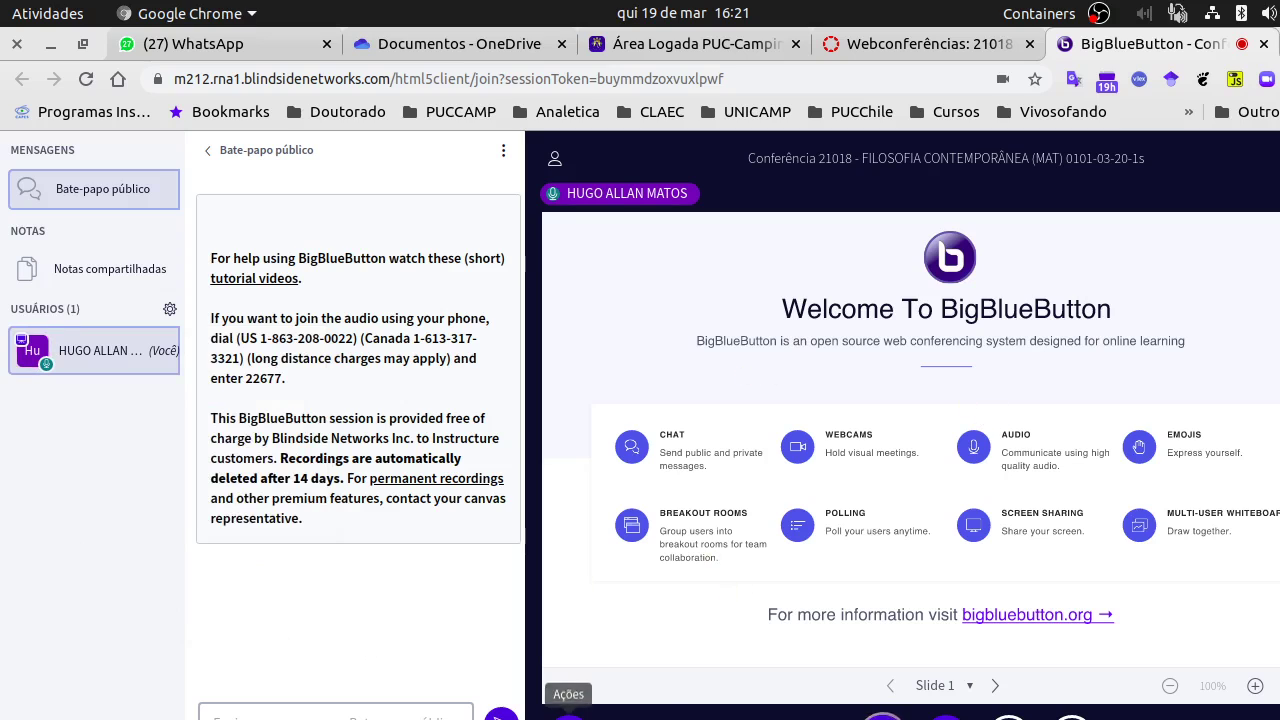
Open the conference's presentation upload and look through the files in Área de trabalho
{"action": "left_click", "coordinate": [568, 714]}
{"action": "left_click", "coordinate": [645, 638]}
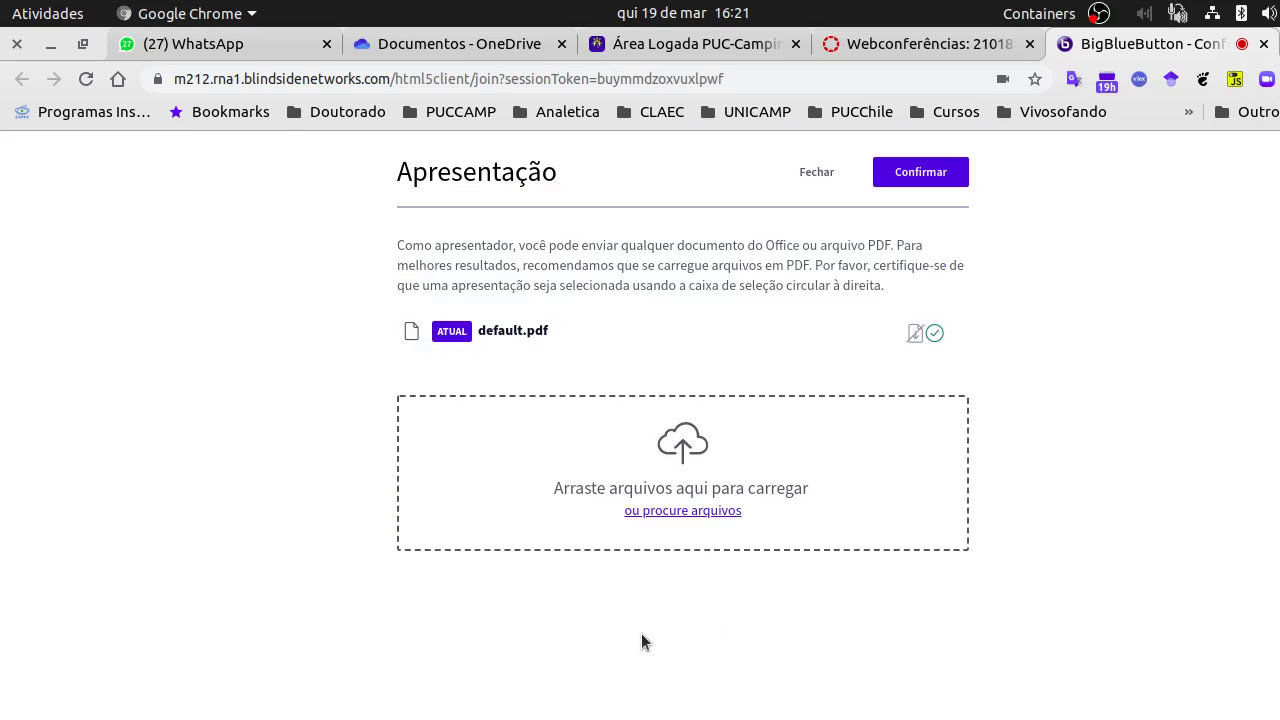
{"action": "left_click", "coordinate": [667, 482]}
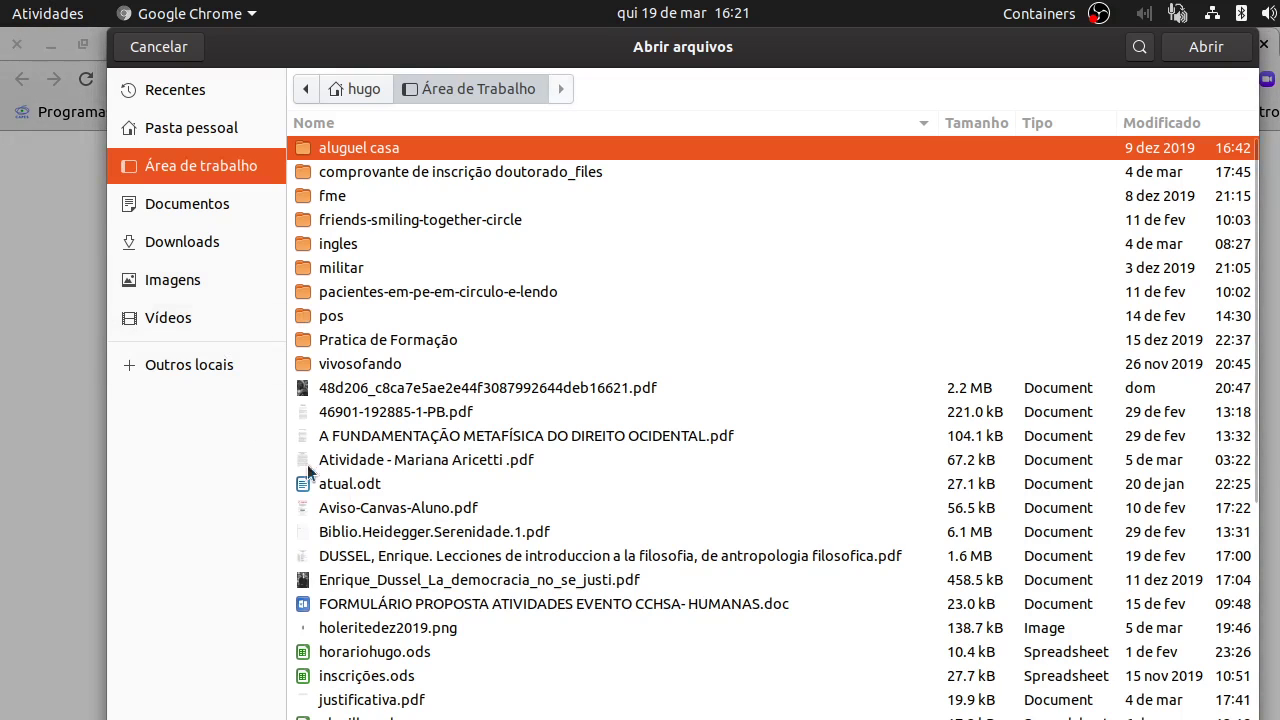
{"action": "scroll", "coordinate": [370, 470], "scroll_direction": "down", "scroll_amount": 5}
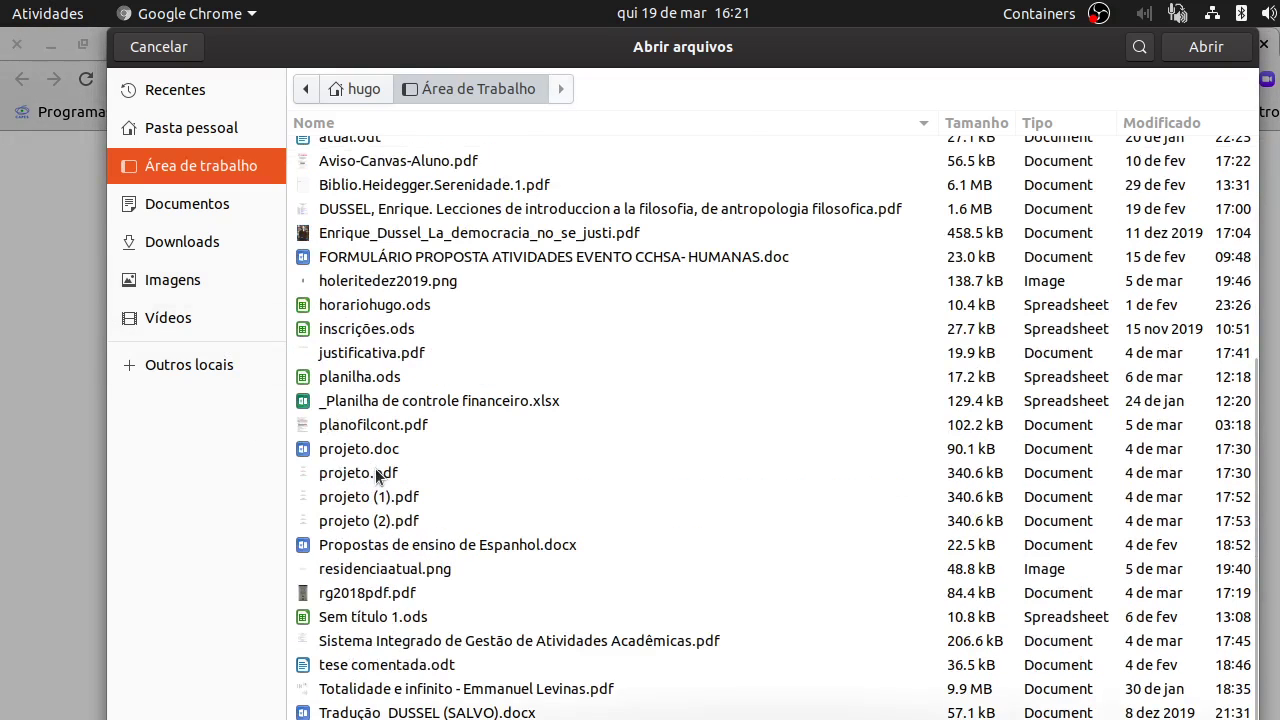
{"action": "scroll", "coordinate": [375, 470], "scroll_direction": "up", "scroll_amount": 5}
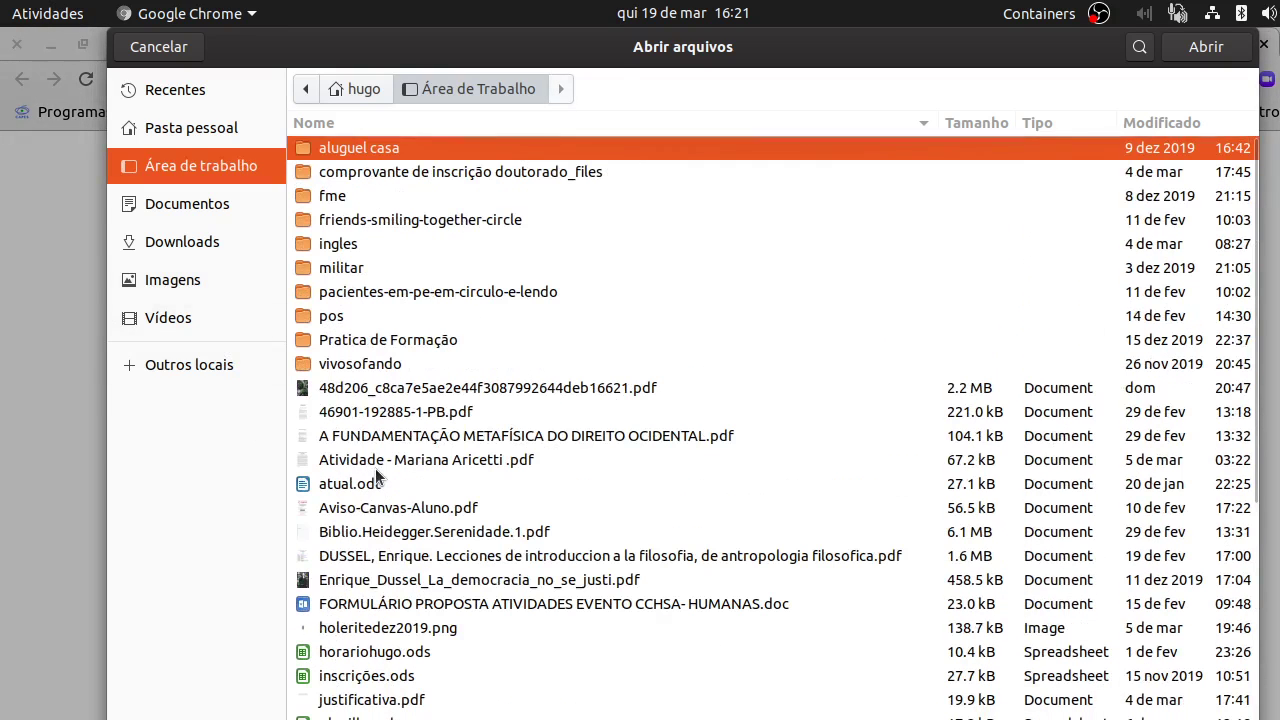
Browse to the Puc folder on the Arquivos drive to find a presentation file to upload
{"action": "left_click", "coordinate": [198, 369]}
{"action": "left_click", "coordinate": [389, 176]}
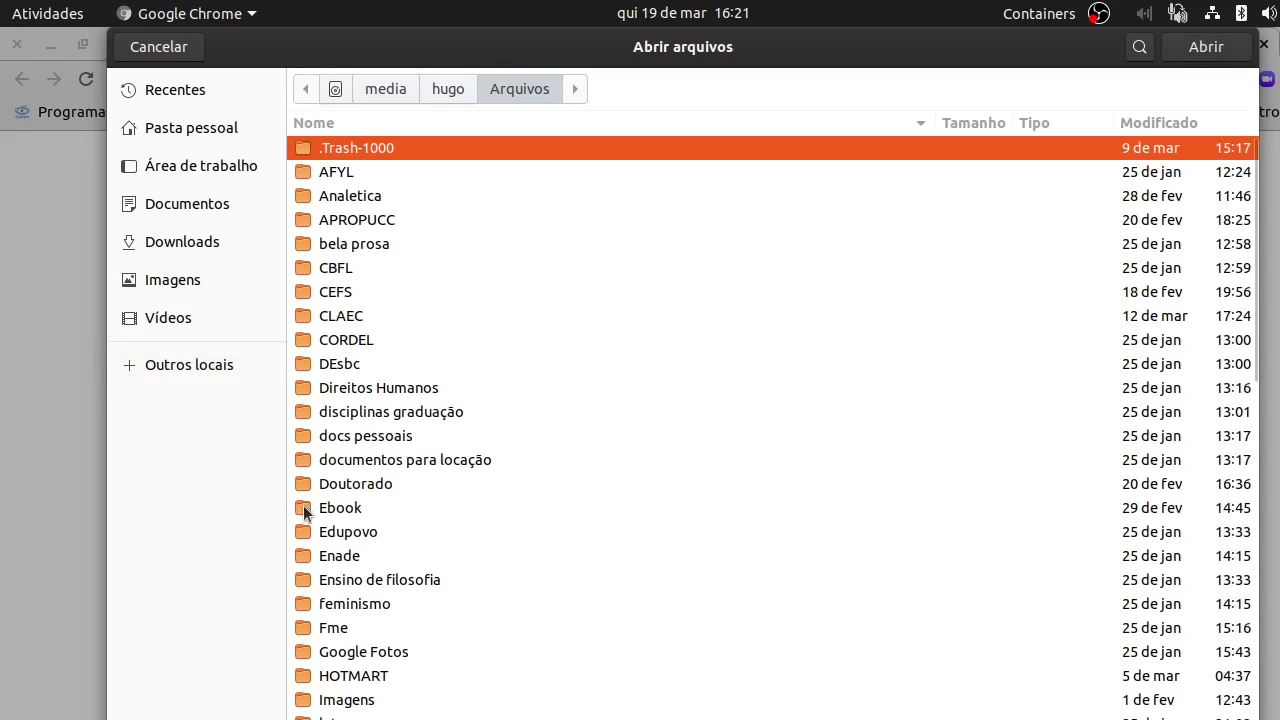
{"action": "scroll", "coordinate": [367, 486], "scroll_direction": "down", "scroll_amount": 6}
{"action": "scroll", "coordinate": [373, 497], "scroll_direction": "down", "scroll_amount": 3}
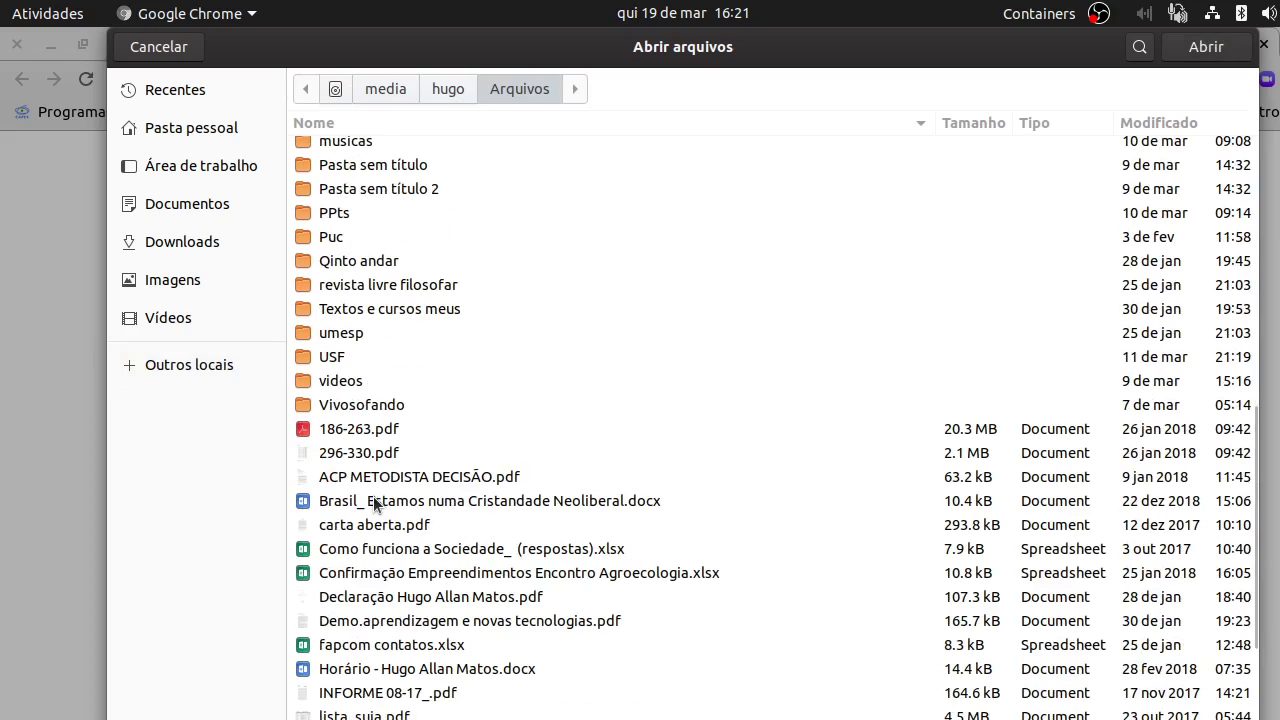
{"action": "scroll", "coordinate": [325, 343], "scroll_direction": "up", "scroll_amount": 3}
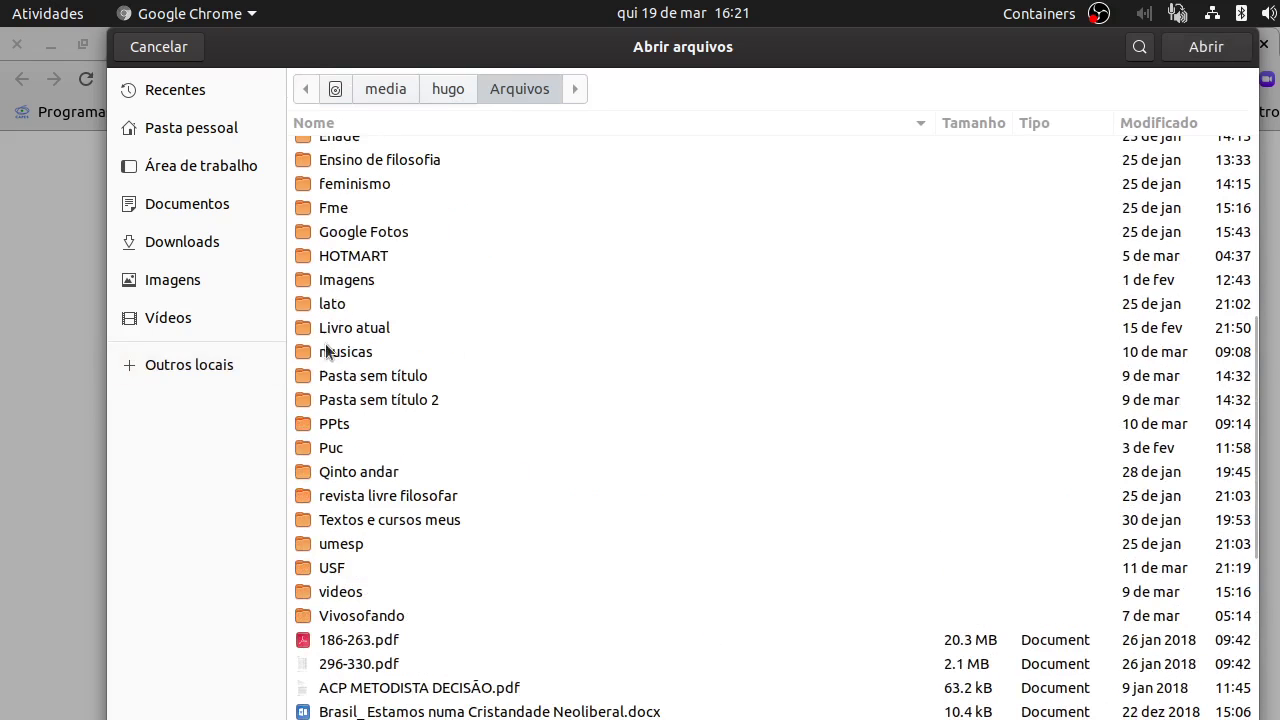
{"action": "double_click", "coordinate": [332, 450]}
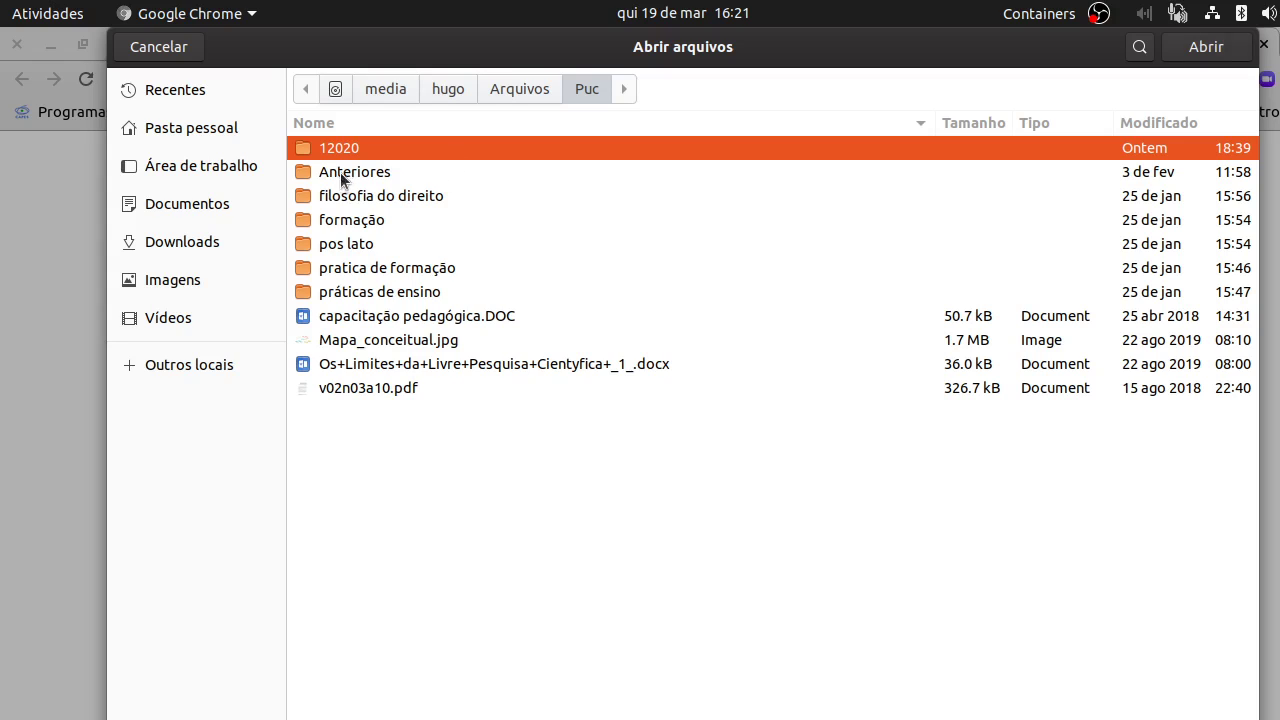